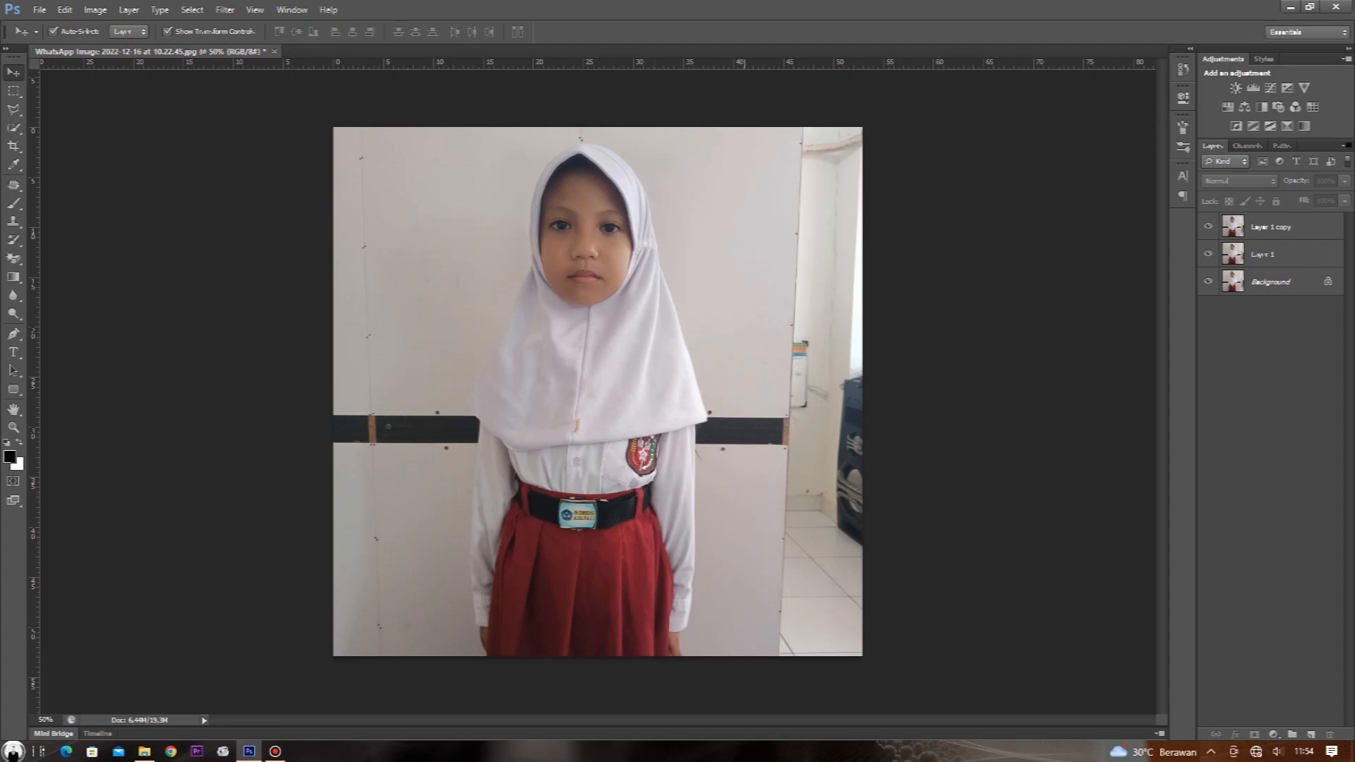
Add a new empty layer between Layer 1 and Layer 1 copy.
click(1270, 227)
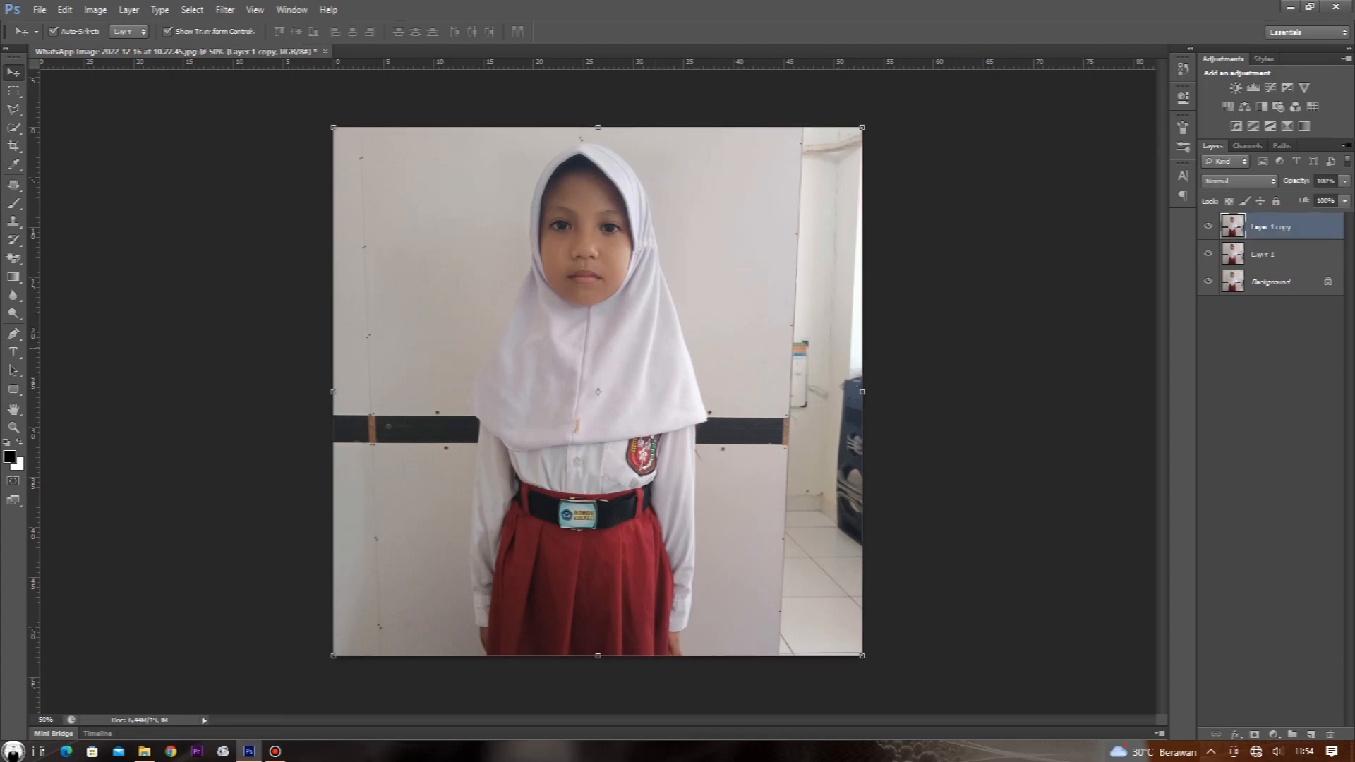
click(1263, 255)
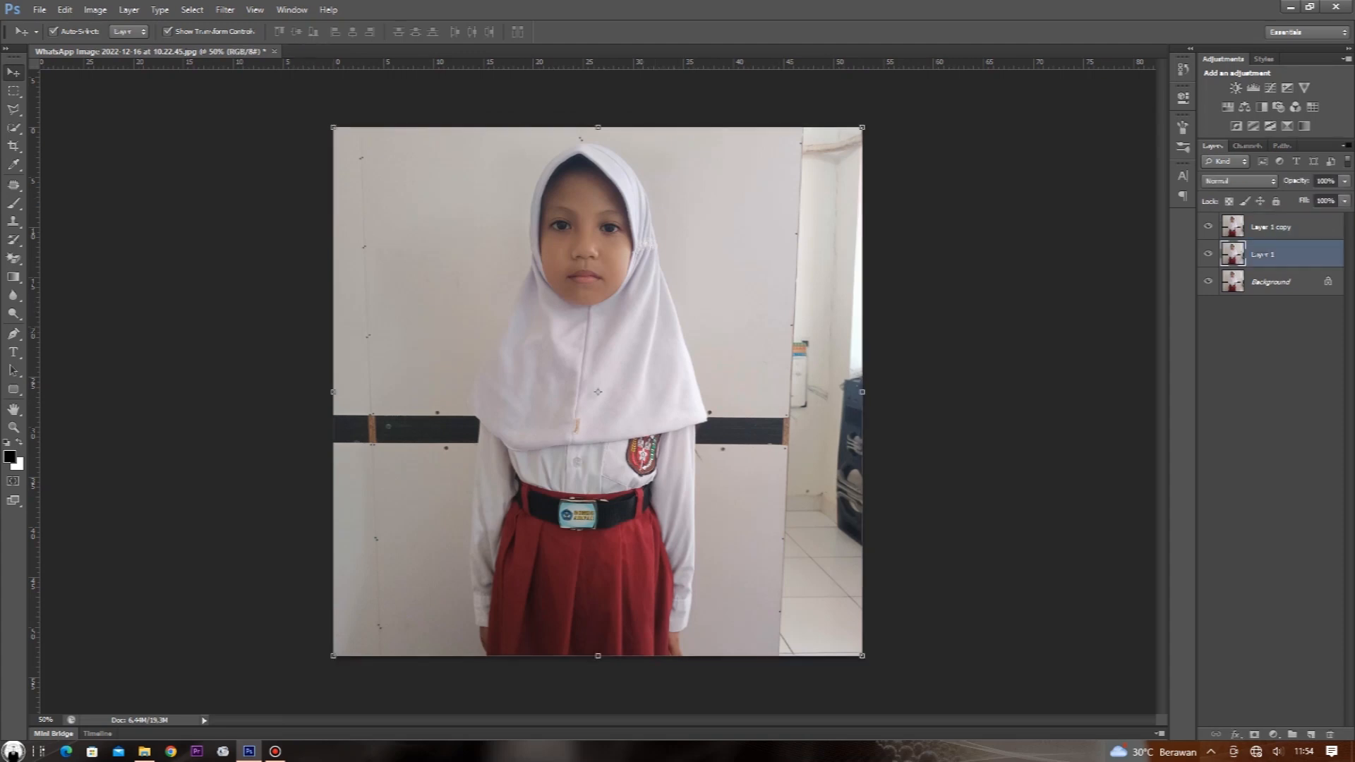
click(1311, 734)
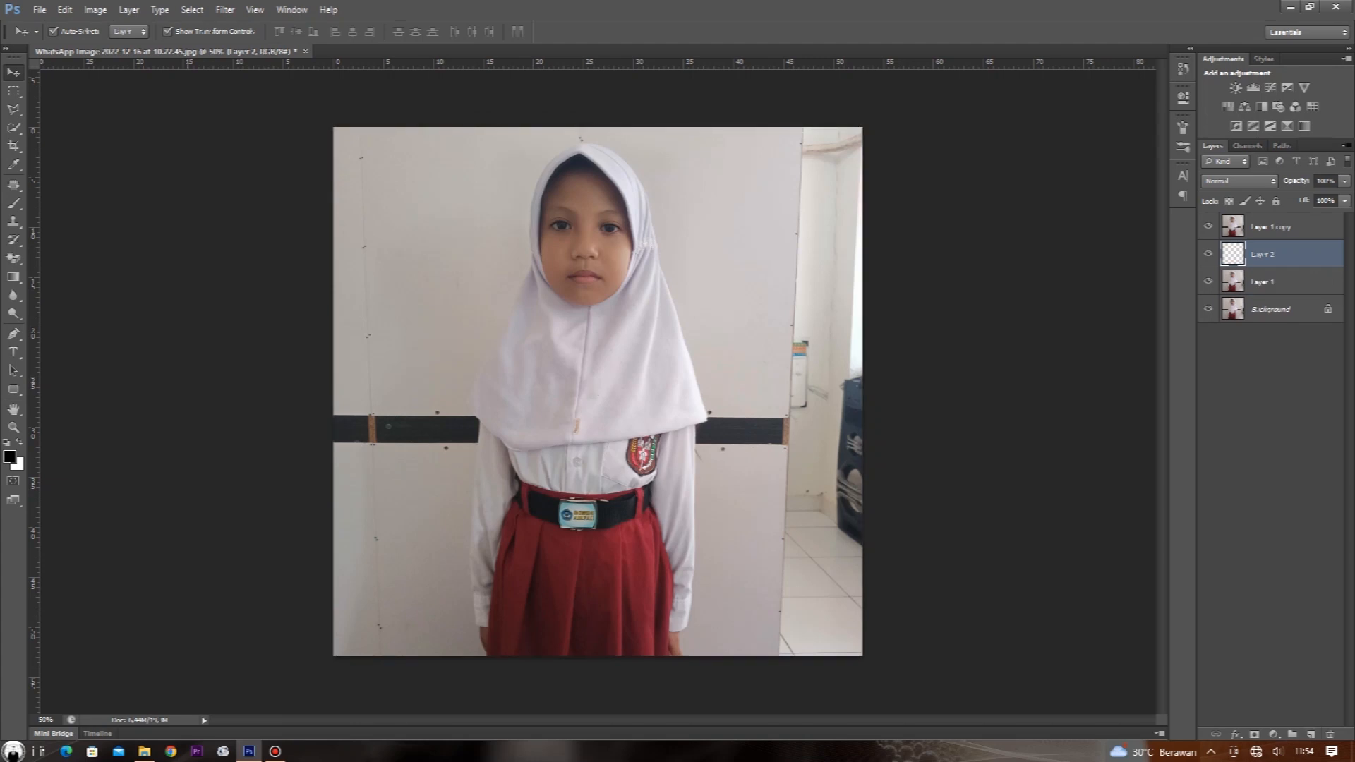
click(932, 282)
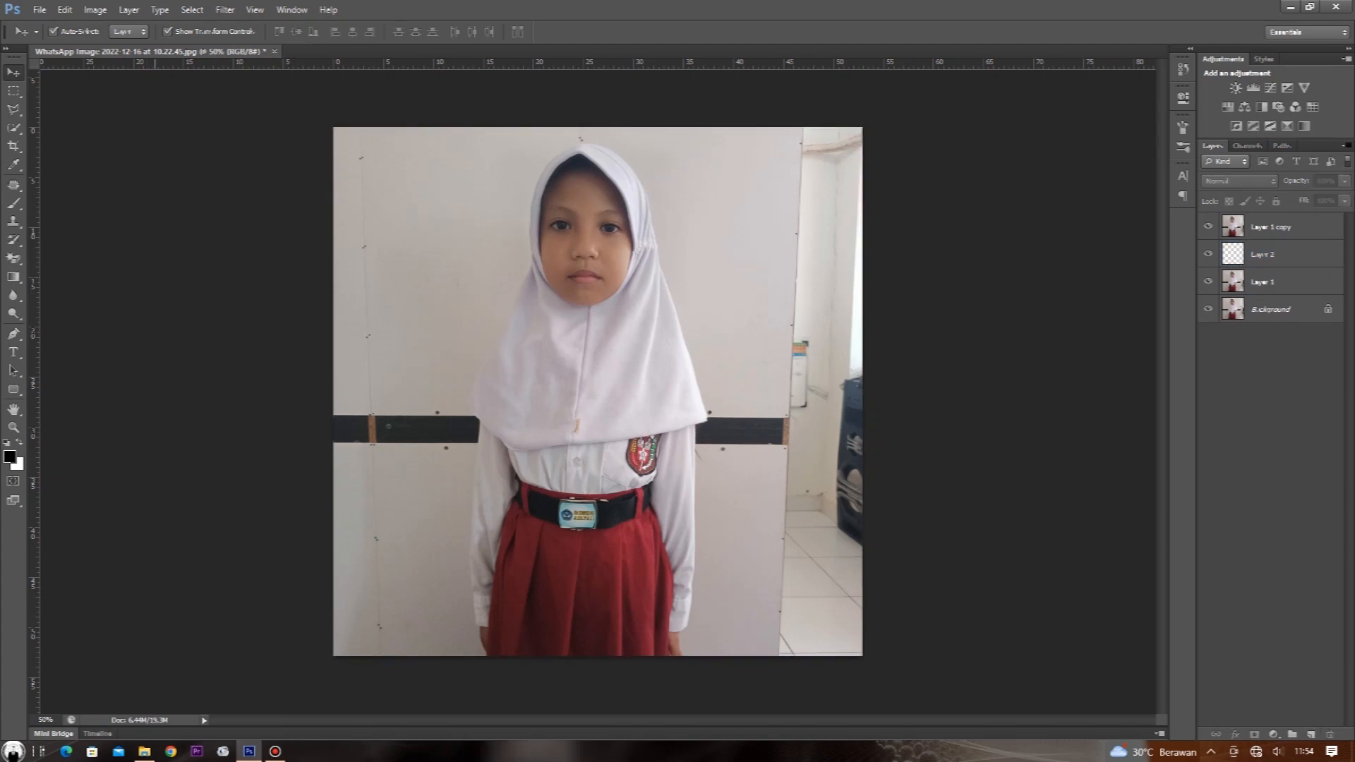
Set the foreground color to a fully saturated bright red.
click(10, 456)
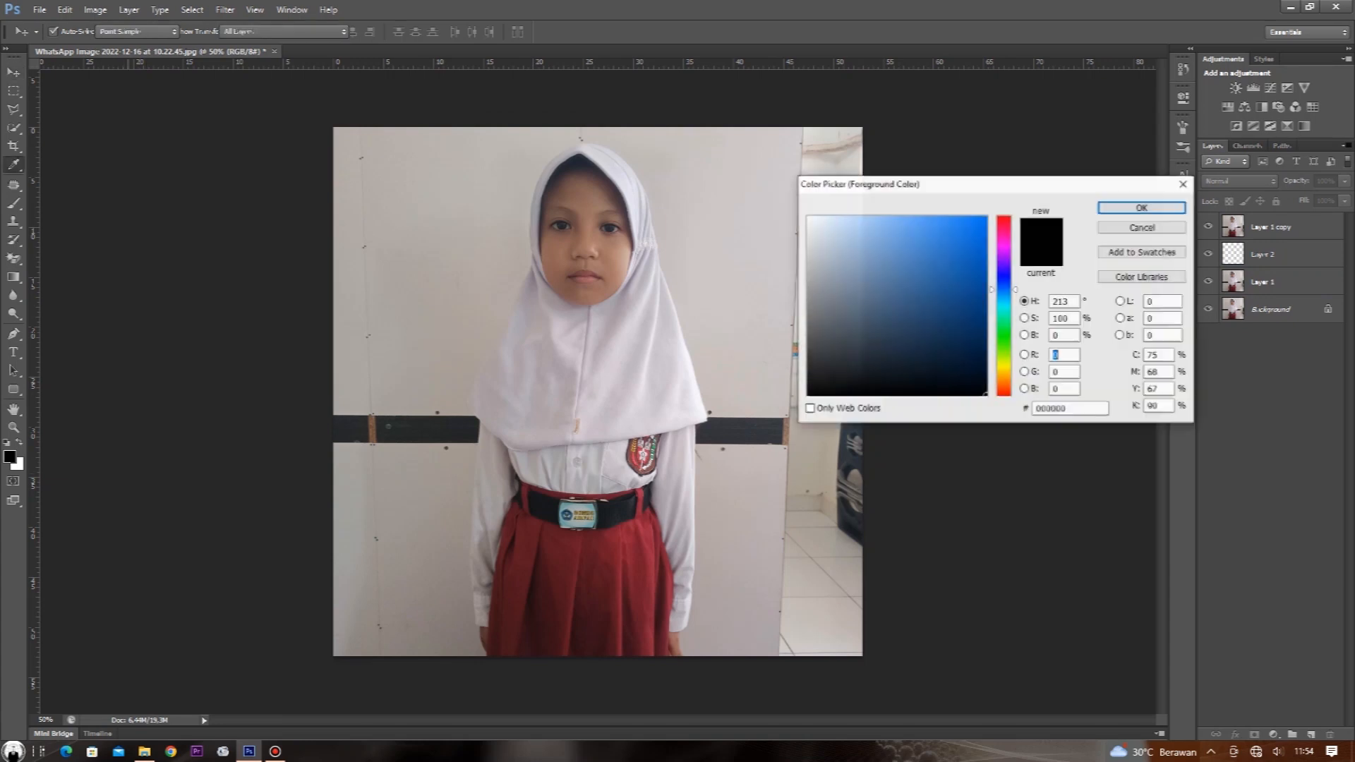
drag(1003, 290, 1003, 215)
click(988, 217)
key(Return)
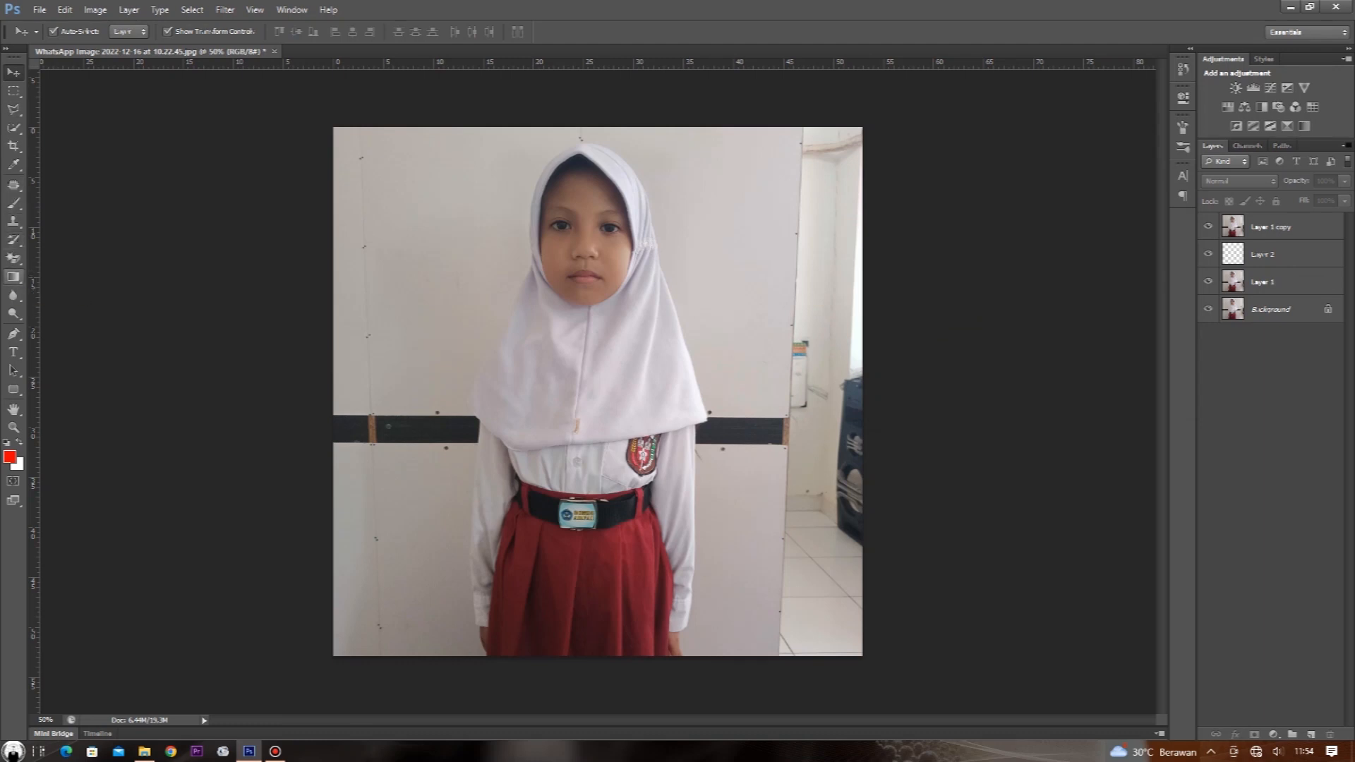
Fill Layer 2 with the red foreground color and set its blend mode to Linear Burn.
click(13, 277)
click(70, 284)
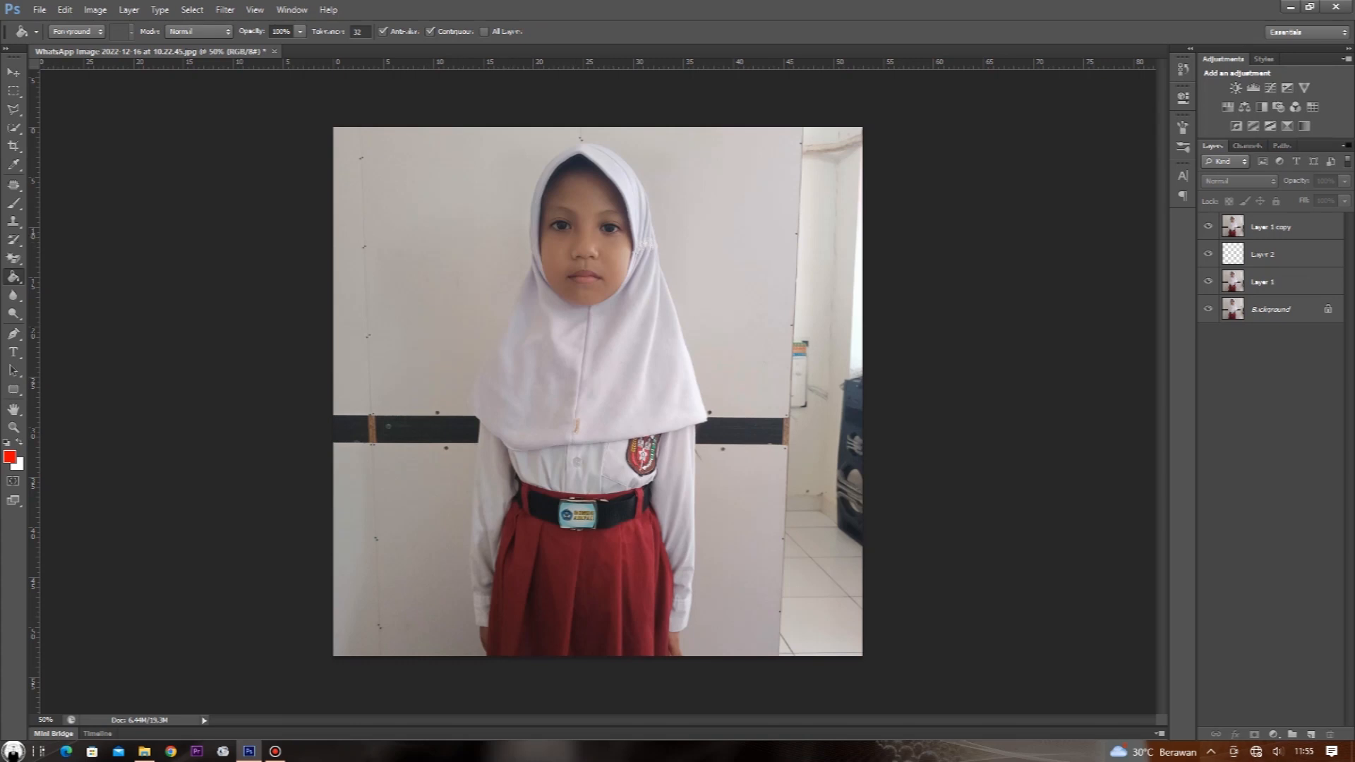
click(1281, 253)
key(alt+BackSpace)
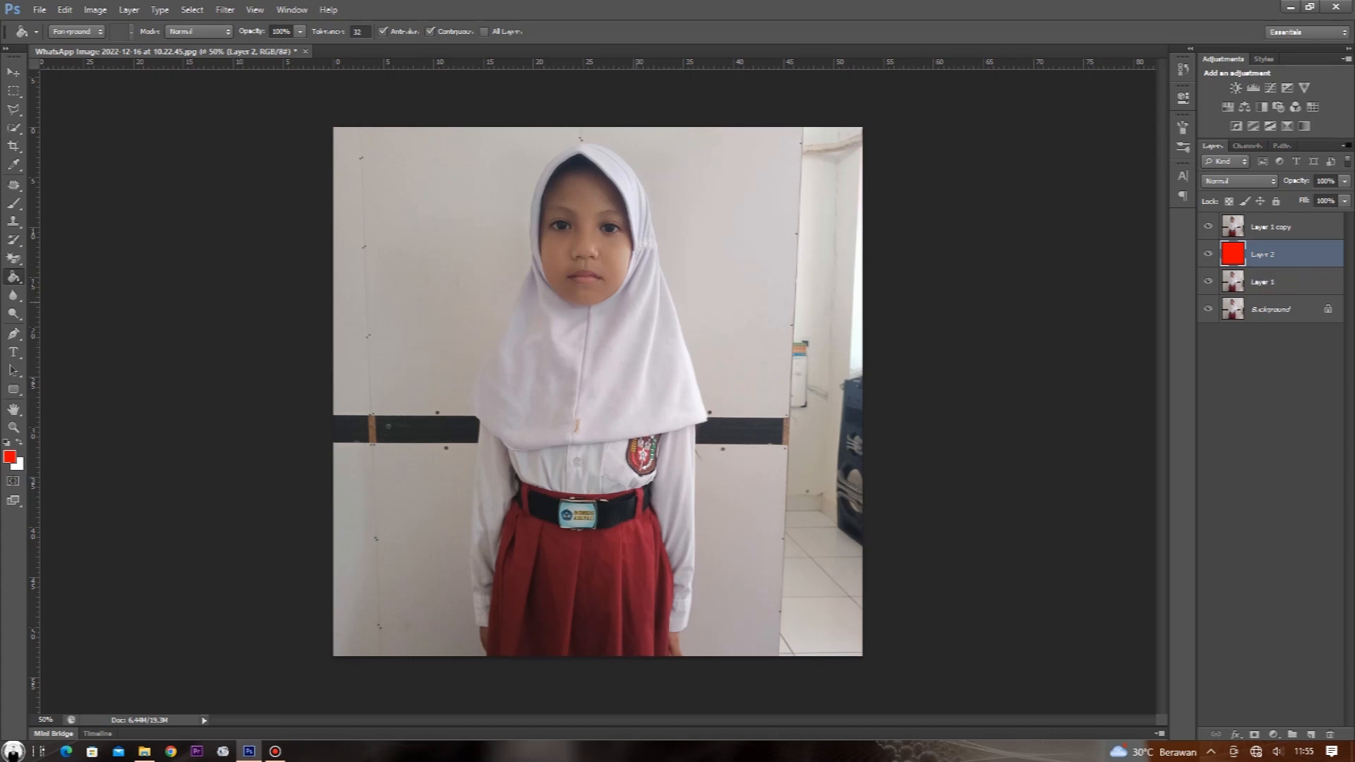
click(1239, 181)
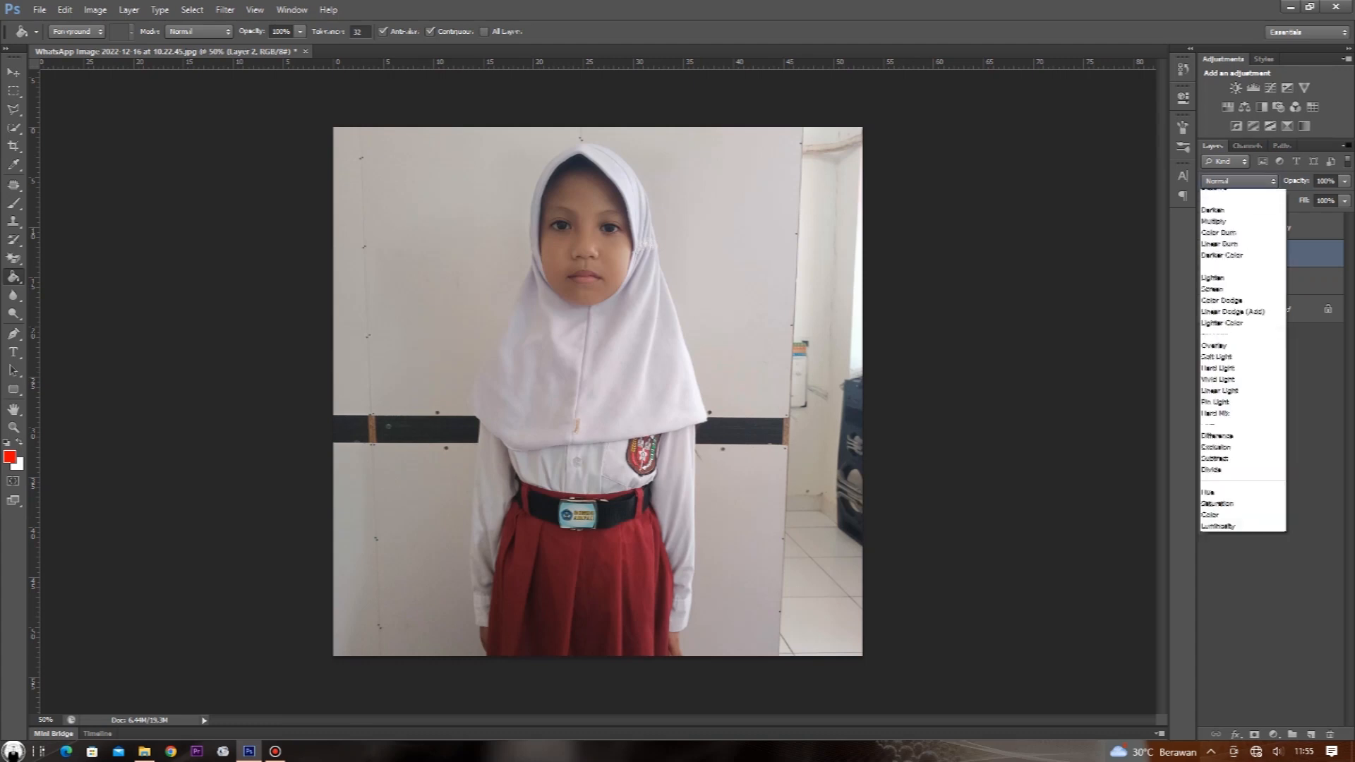
click(1228, 244)
On Layer 1 copy, roughly select the girl's face, headscarf, shirt and skirt with the Quick Selection tool.
click(1270, 227)
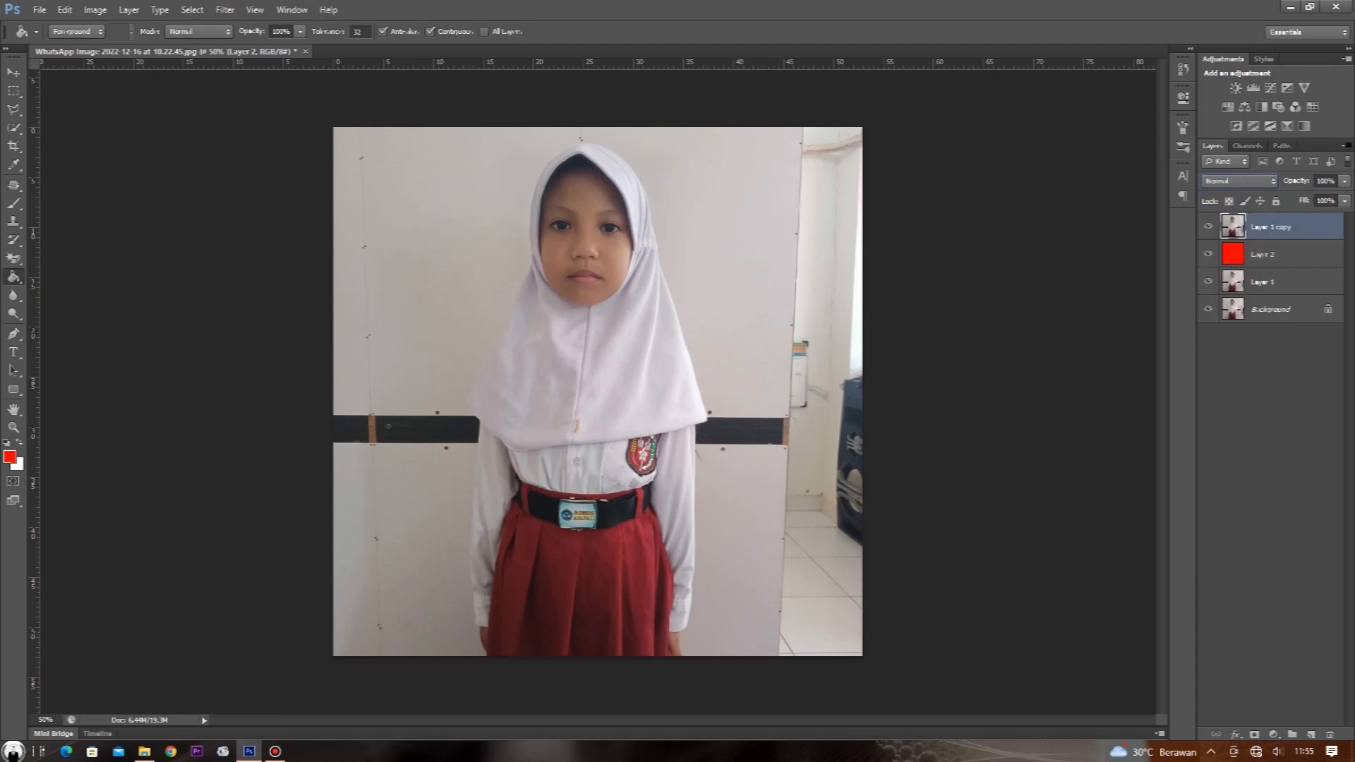
click(13, 128)
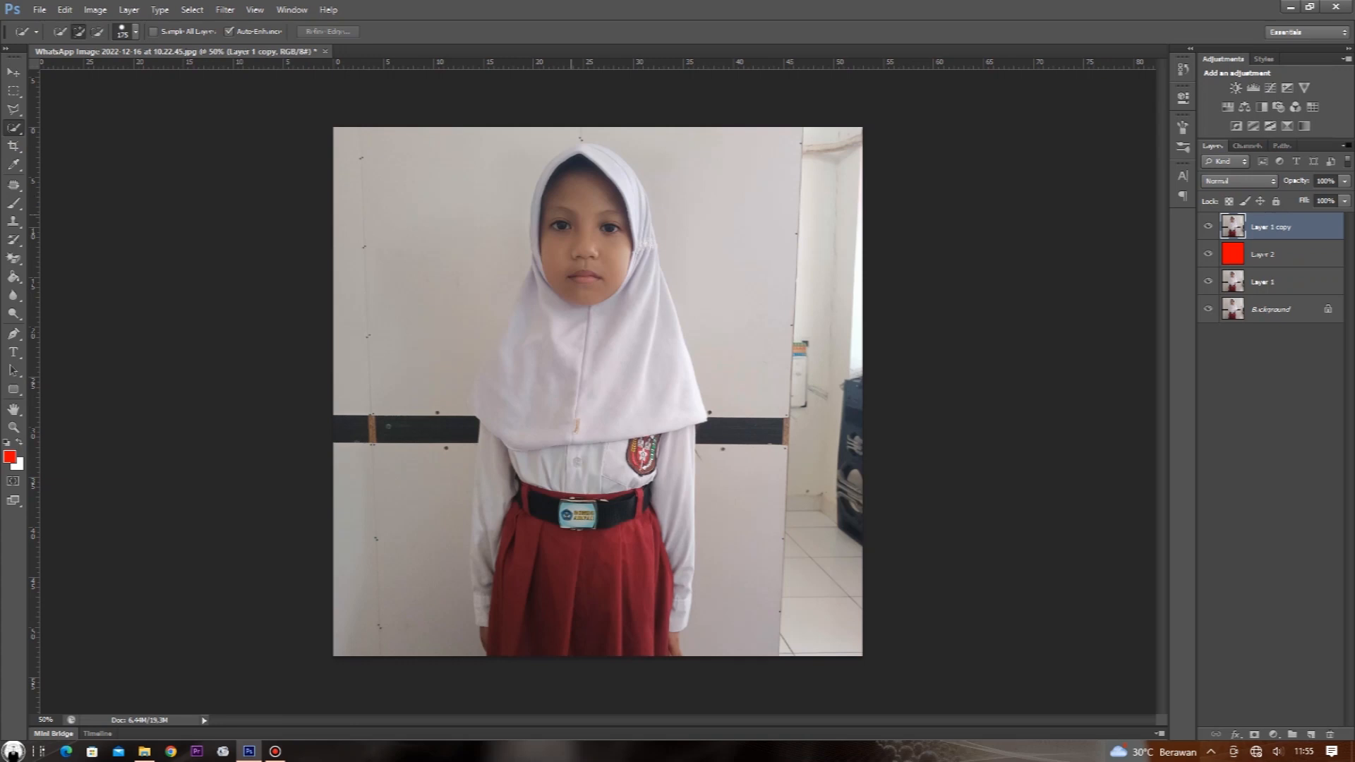
click(593, 185)
click(588, 258)
drag(588, 282, 573, 469)
click(519, 367)
mouse_move(662, 463)
mouse_down()
mouse_move(671, 536)
mouse_move(656, 610)
mouse_up()
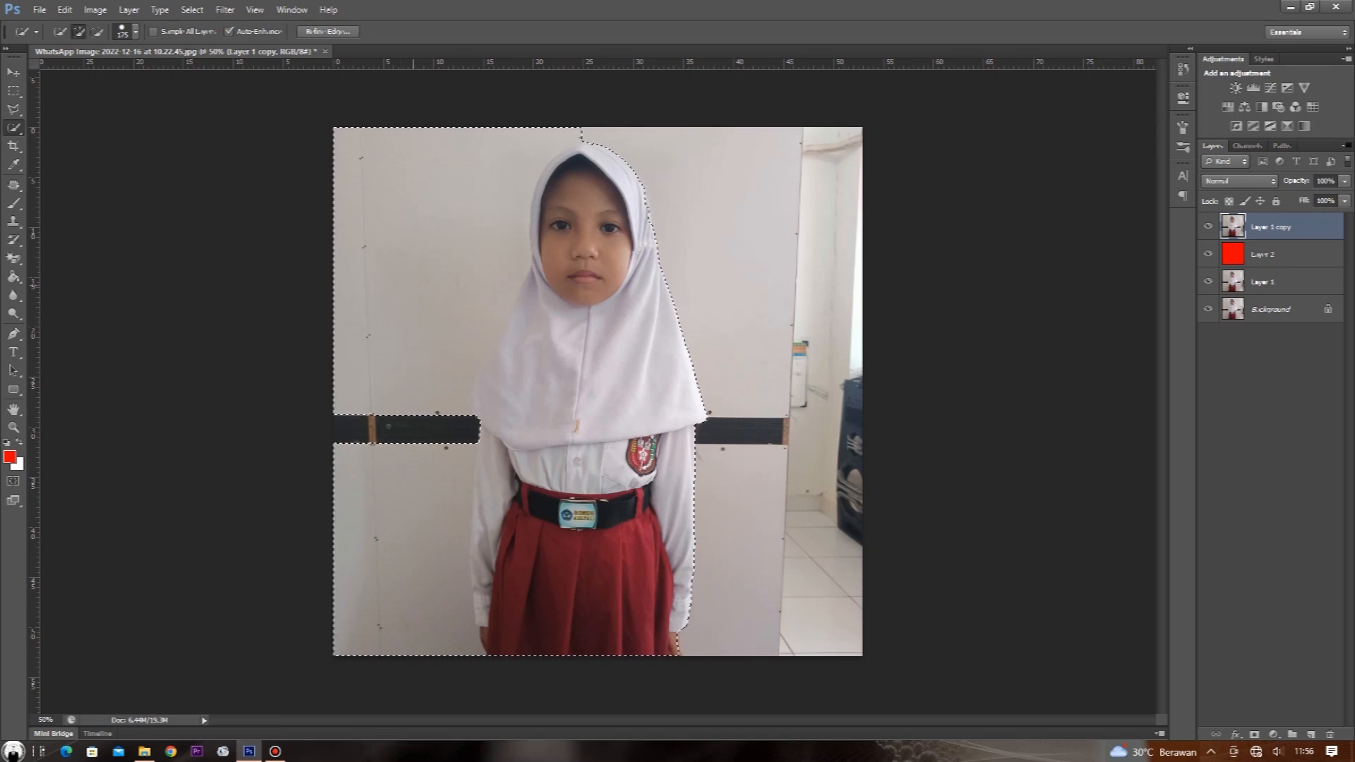
Subtract the wall on the girl's left-hand side of the photo from the selection.
key(alt)
alt+click(414, 286)
key(alt)
alt+click(423, 300)
alt+click(388, 509)
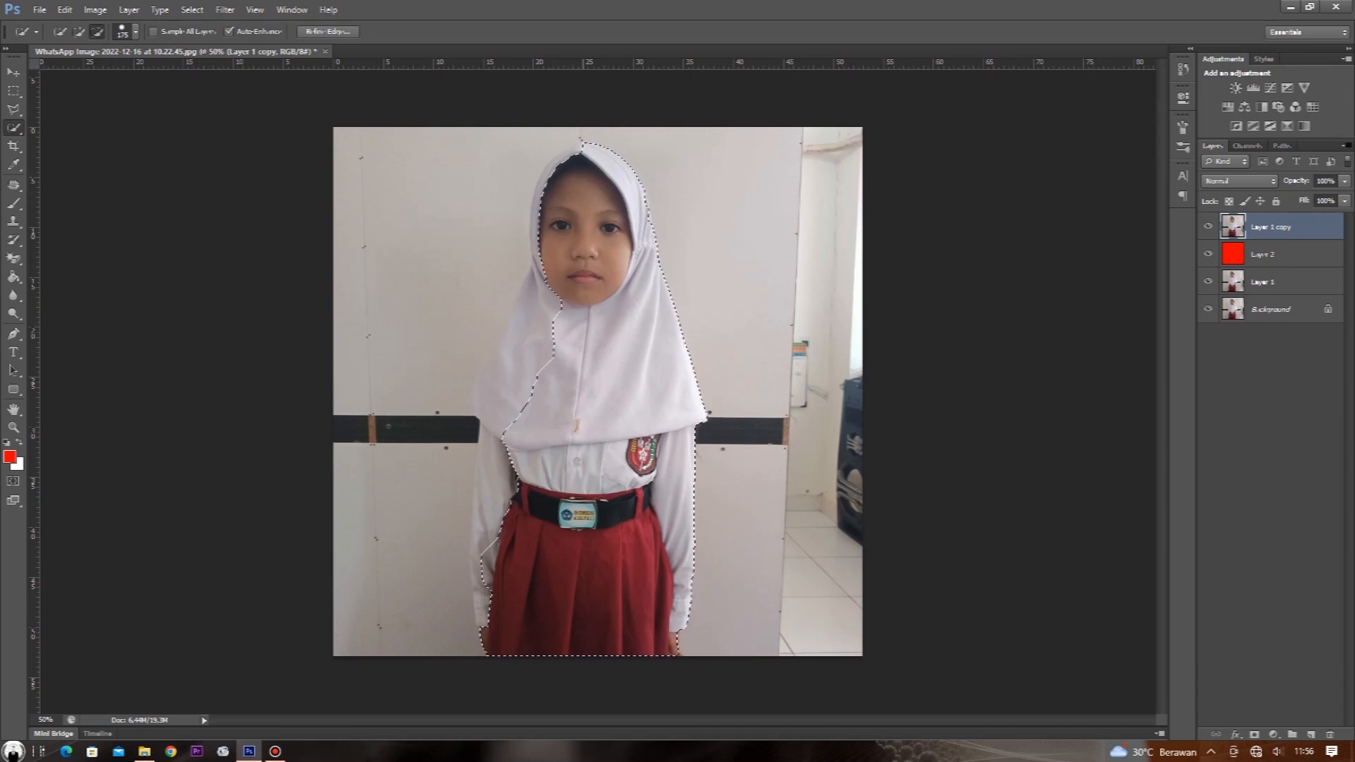
Reduce the Quick Selection brush to 55 px and lower its hardness.
scroll(579, 392, up, 1)
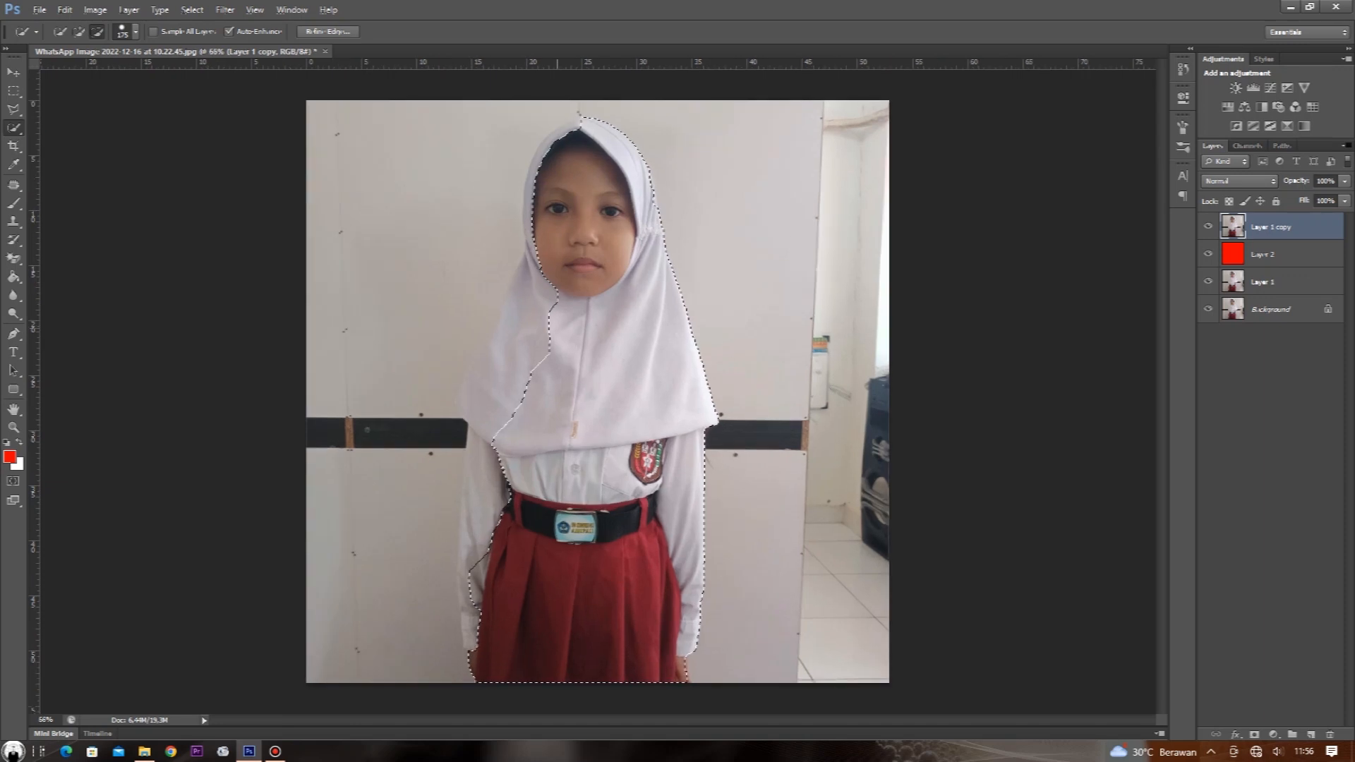
scroll(598, 391, up, 1)
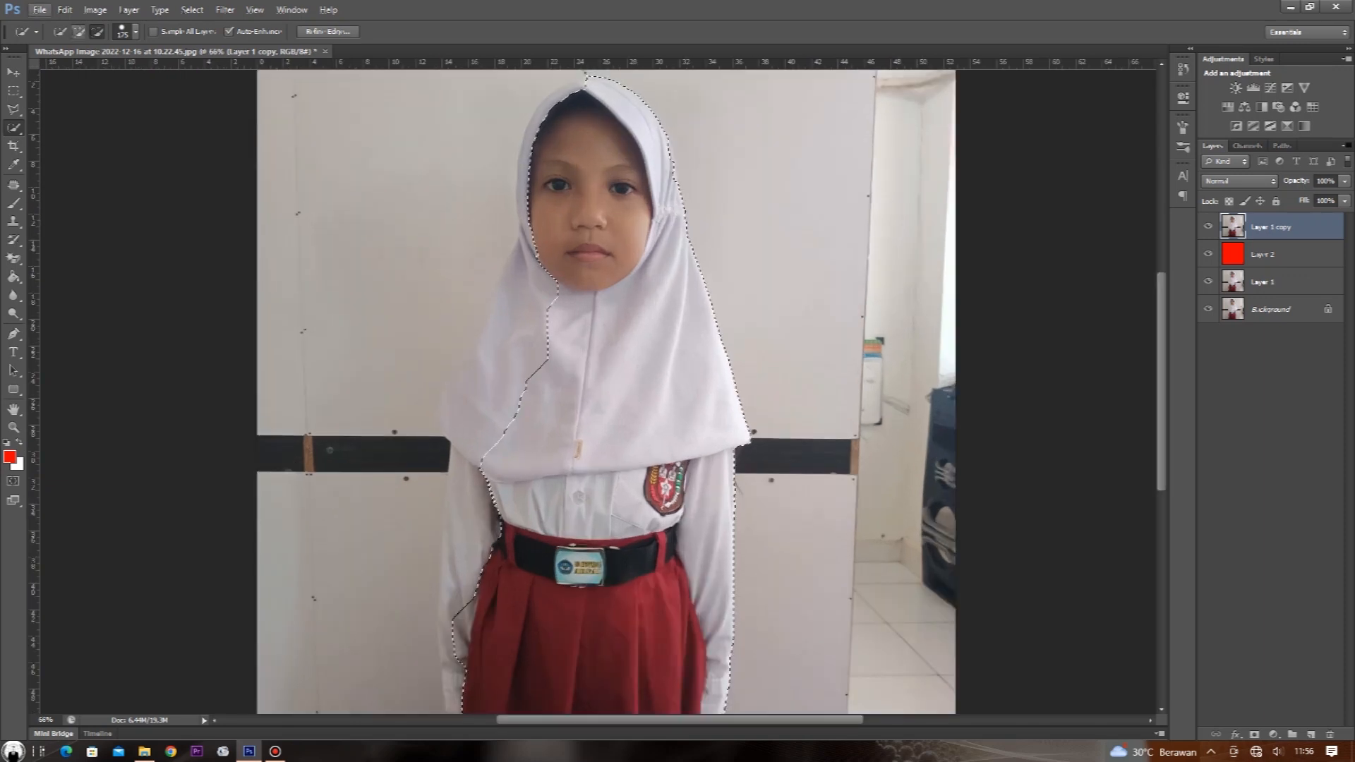
right_click(550, 347)
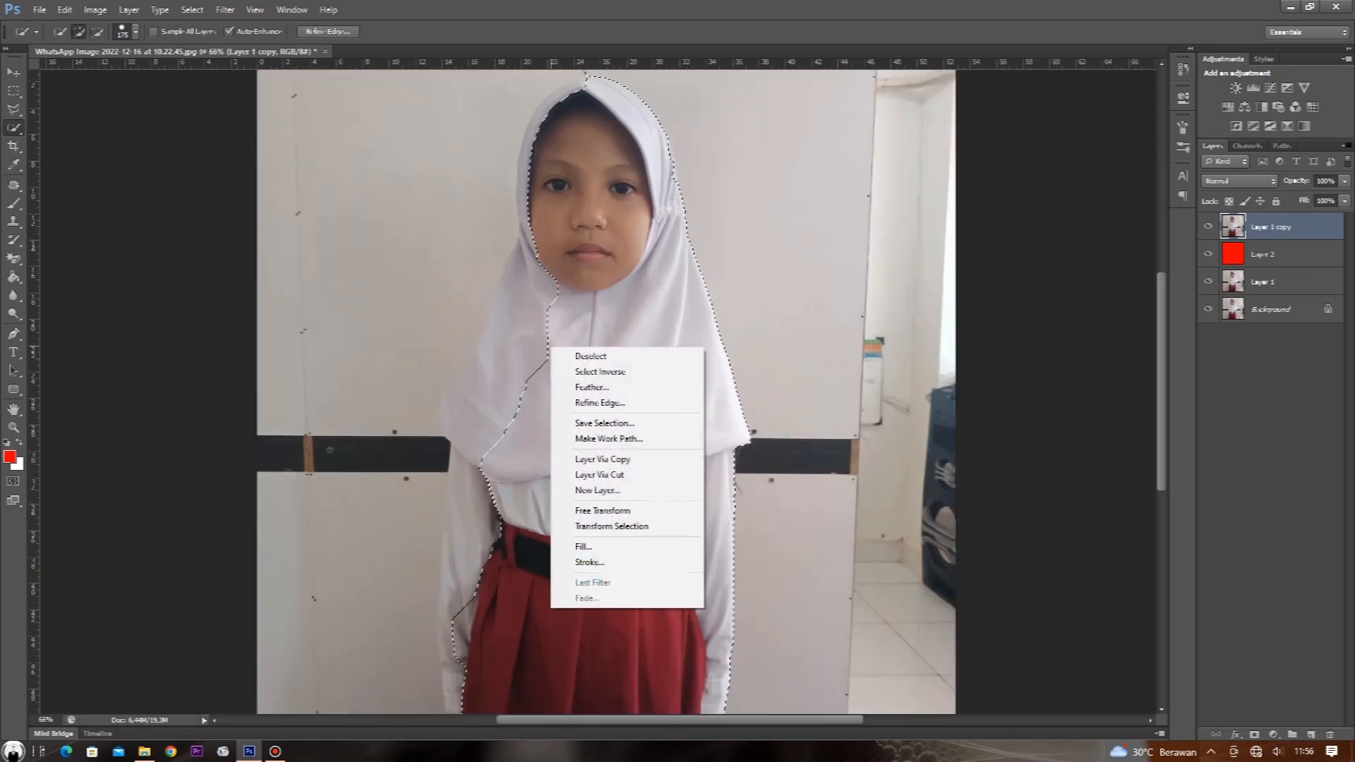
key(Escape)
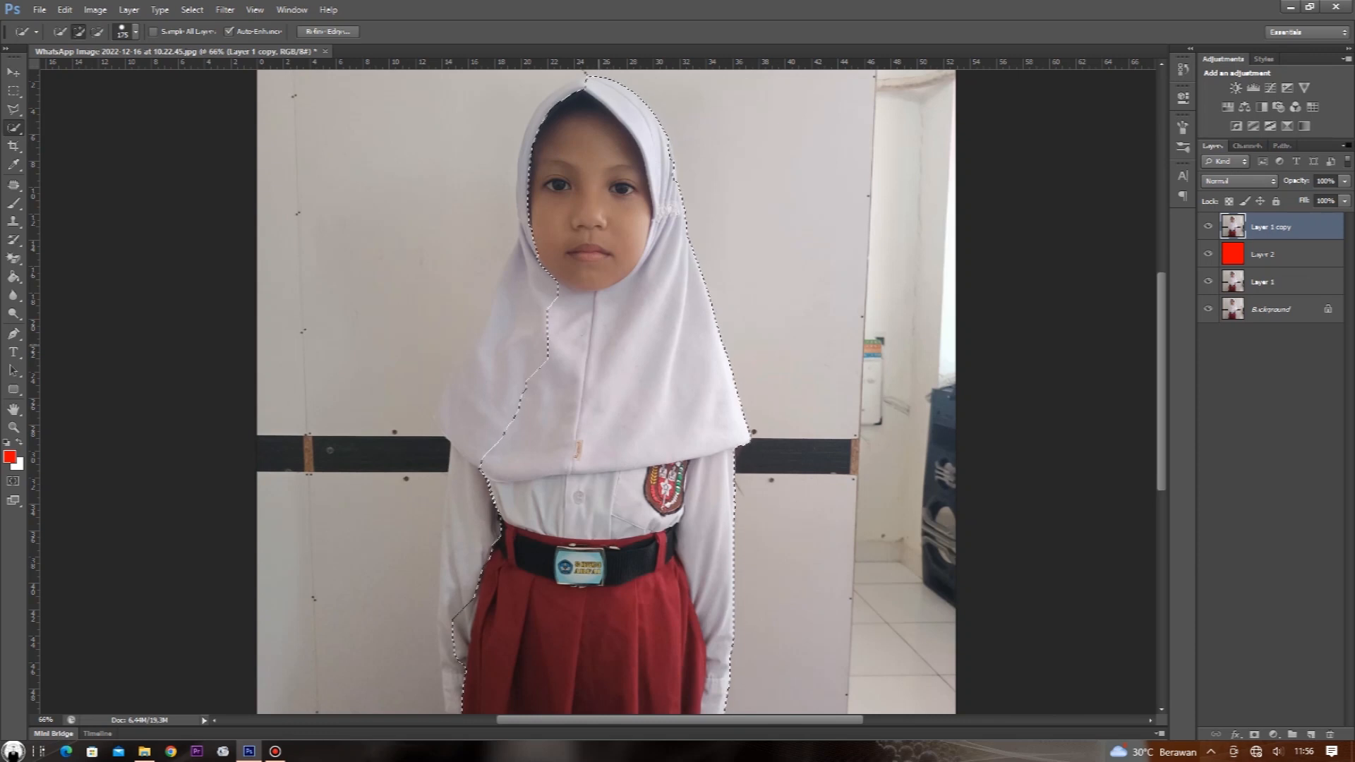
click(135, 31)
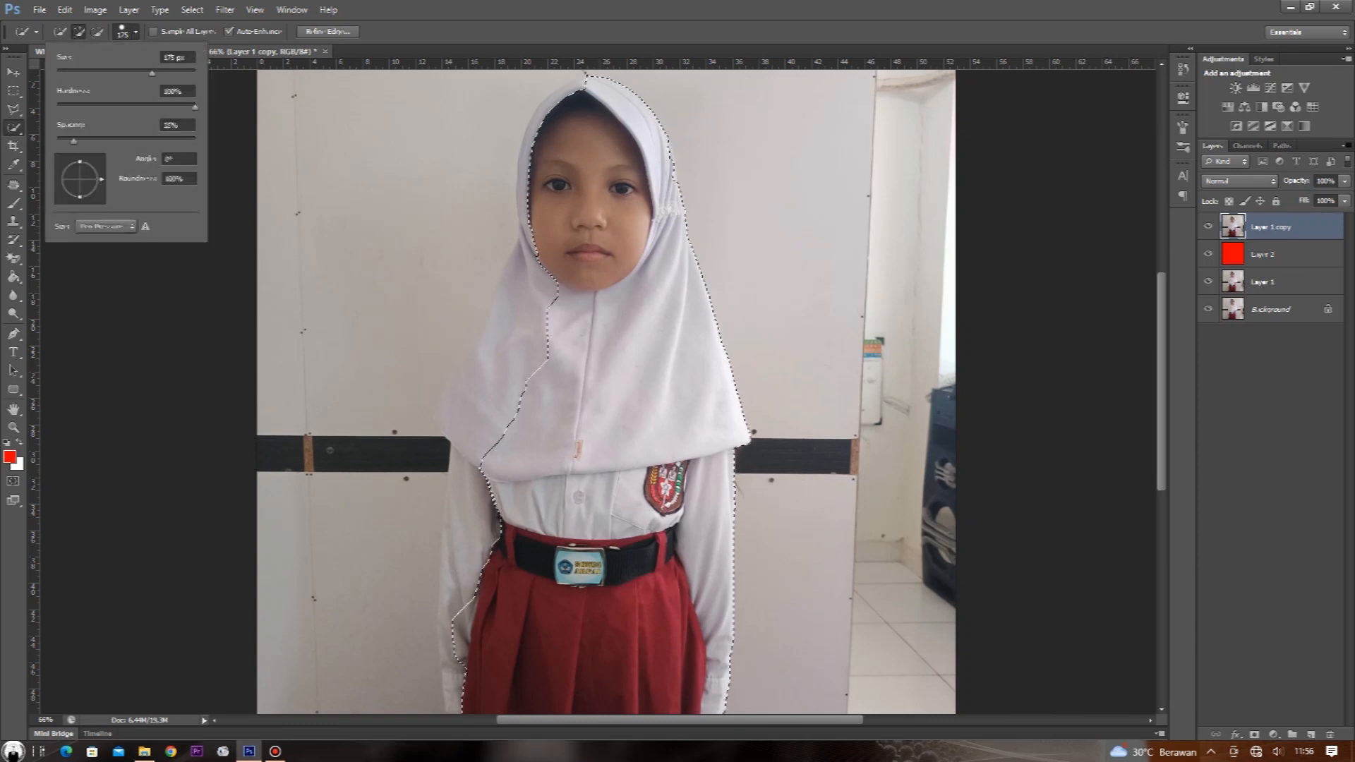
drag(151, 73, 94, 73)
drag(194, 107, 74, 107)
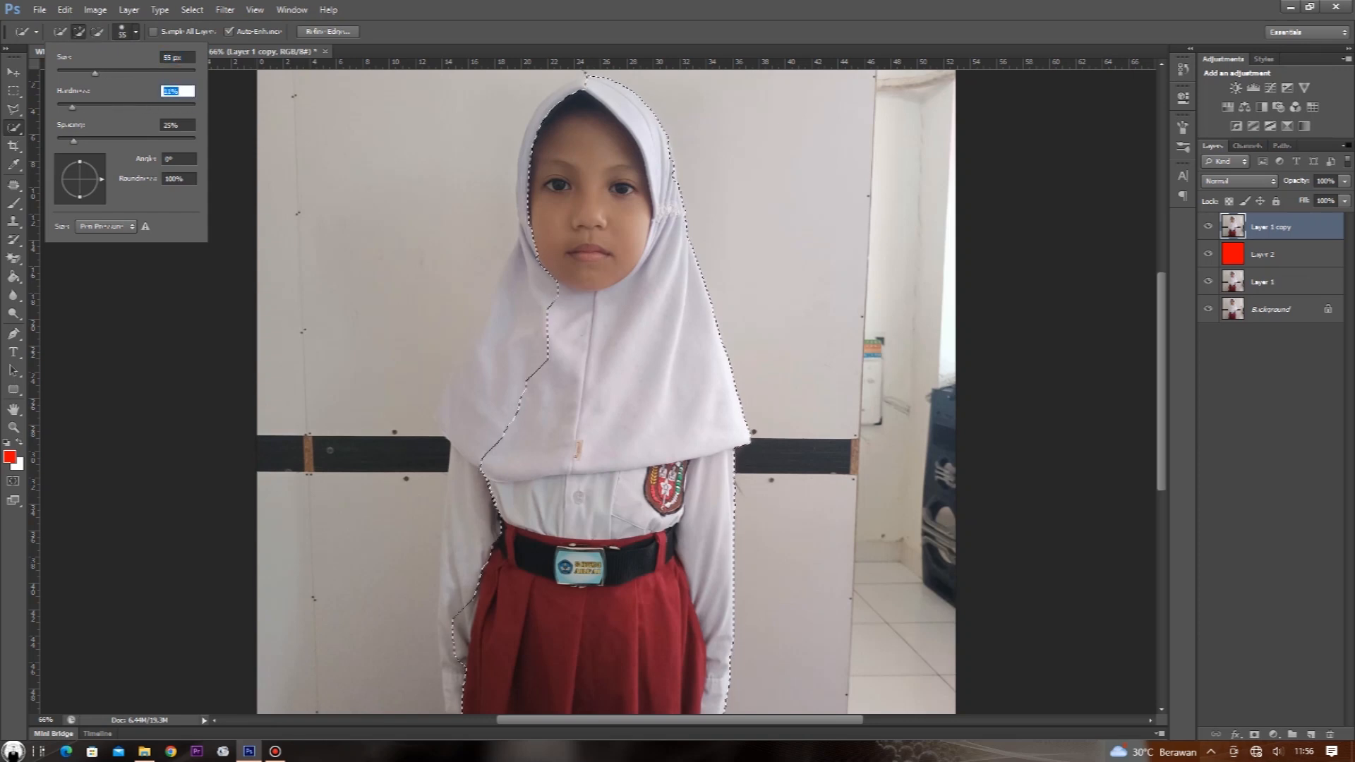
Add the missing left part of the headscarf and the left sleeve to the selection, leaving out the dark wall stripe.
mouse_move(538, 362)
mouse_down()
mouse_move(525, 339)
mouse_move(487, 392)
mouse_move(504, 344)
mouse_move(465, 357)
mouse_up()
drag(525, 261, 529, 237)
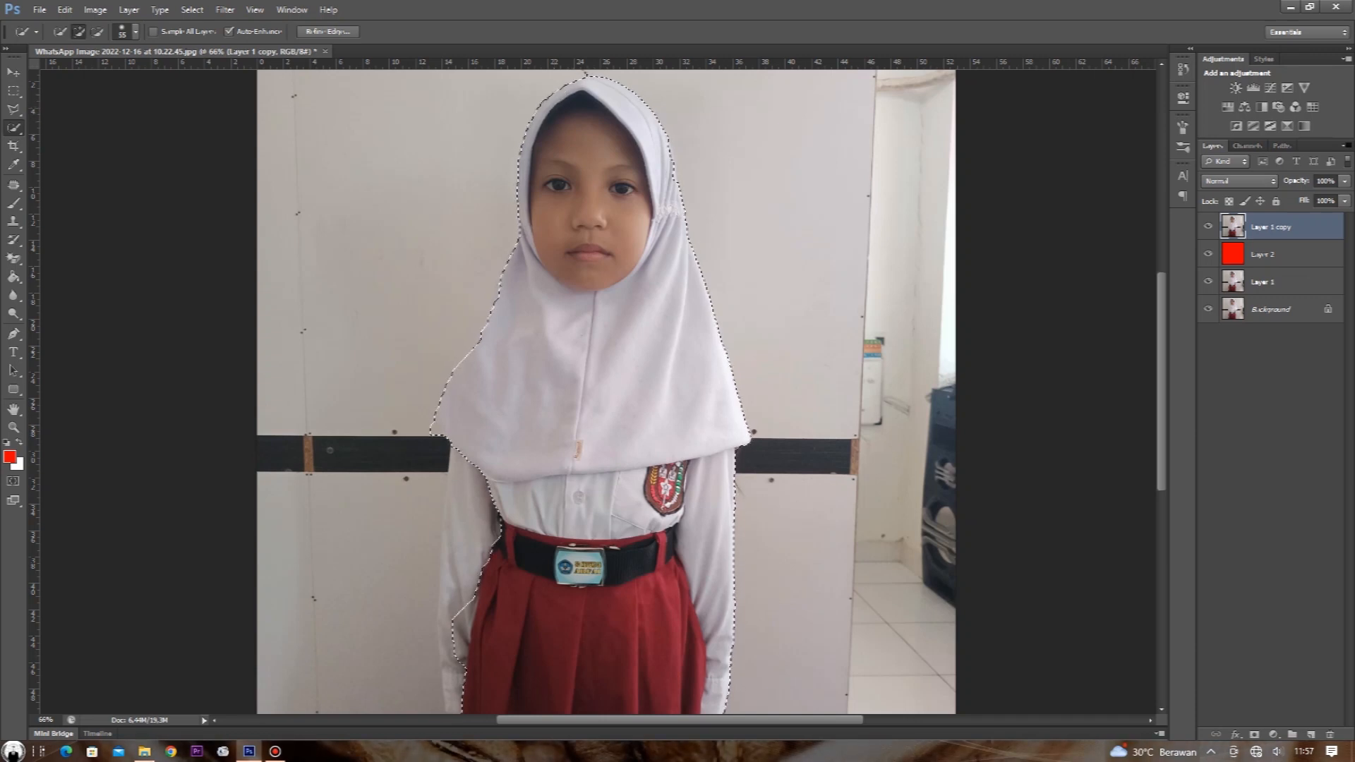
click(484, 522)
click(470, 550)
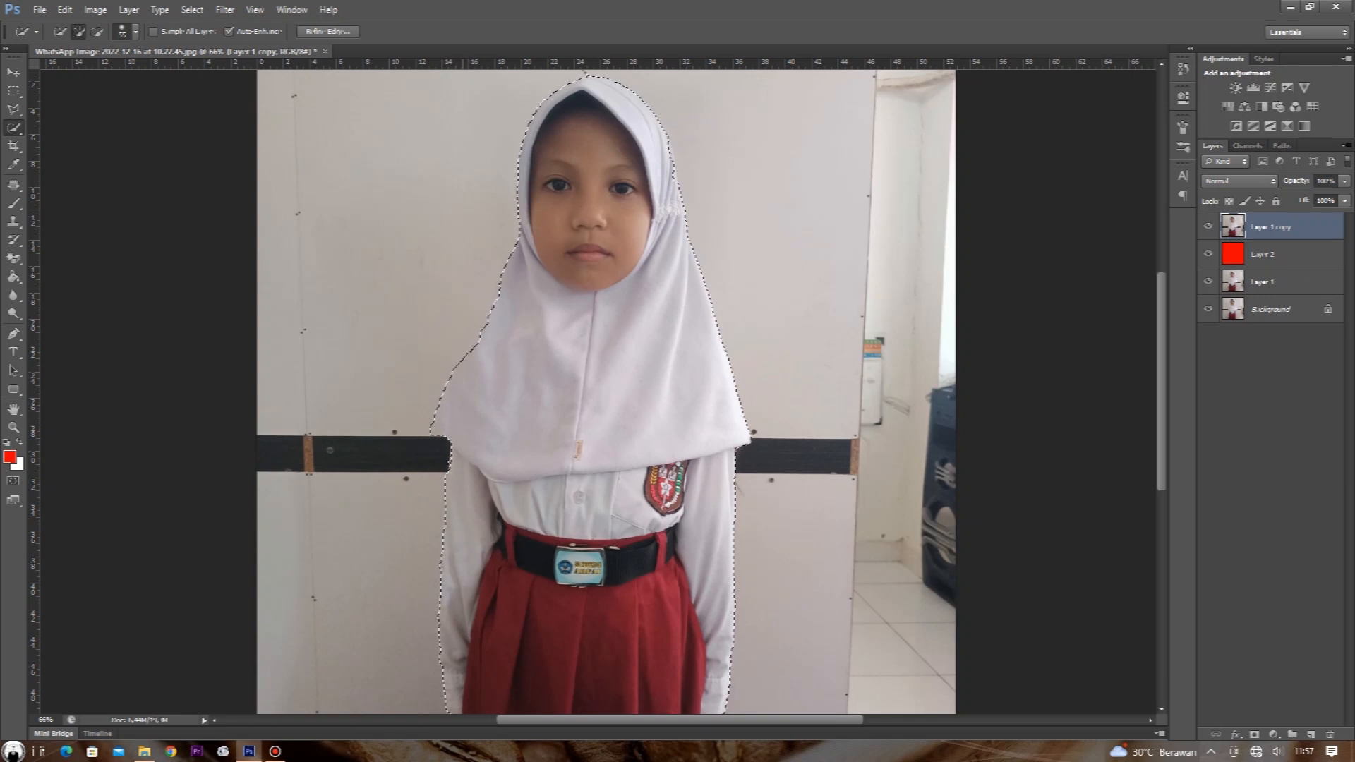
click(448, 454)
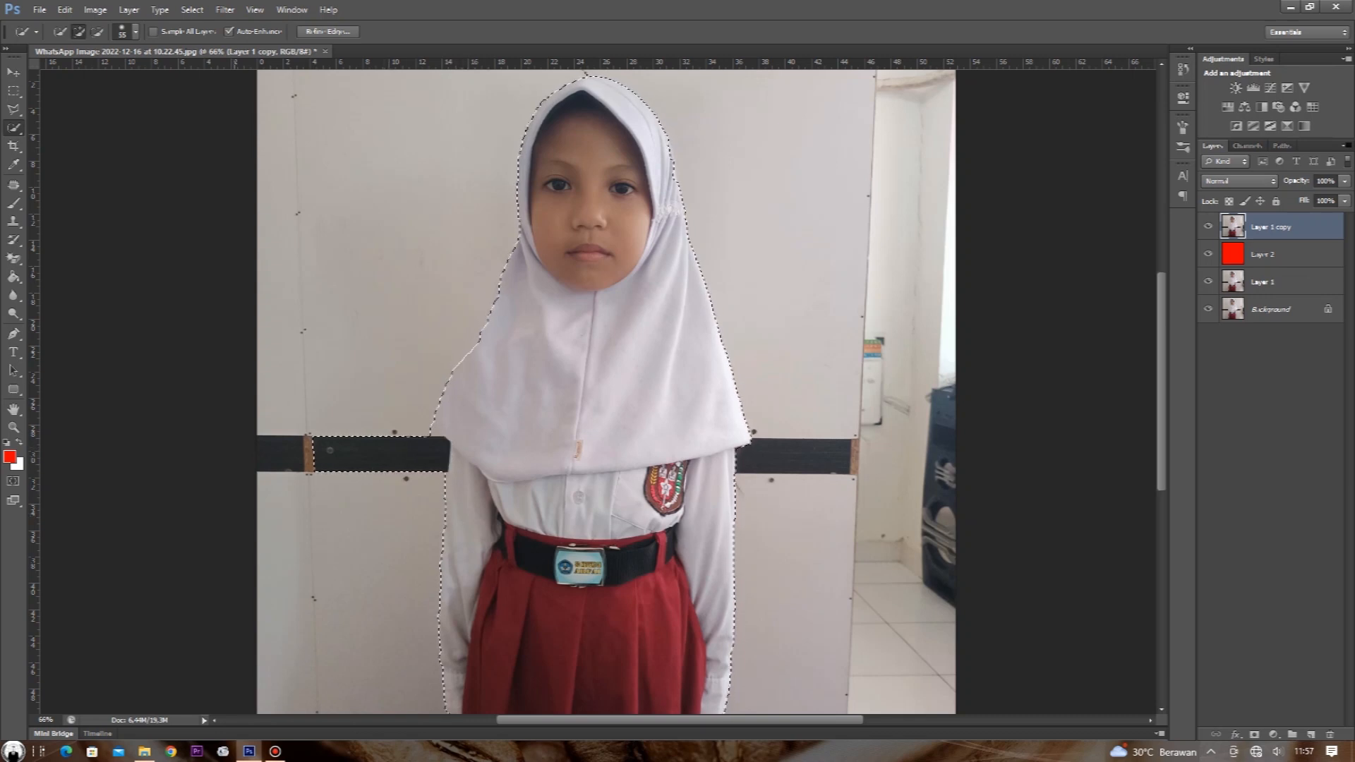
key(alt)
alt+click(346, 453)
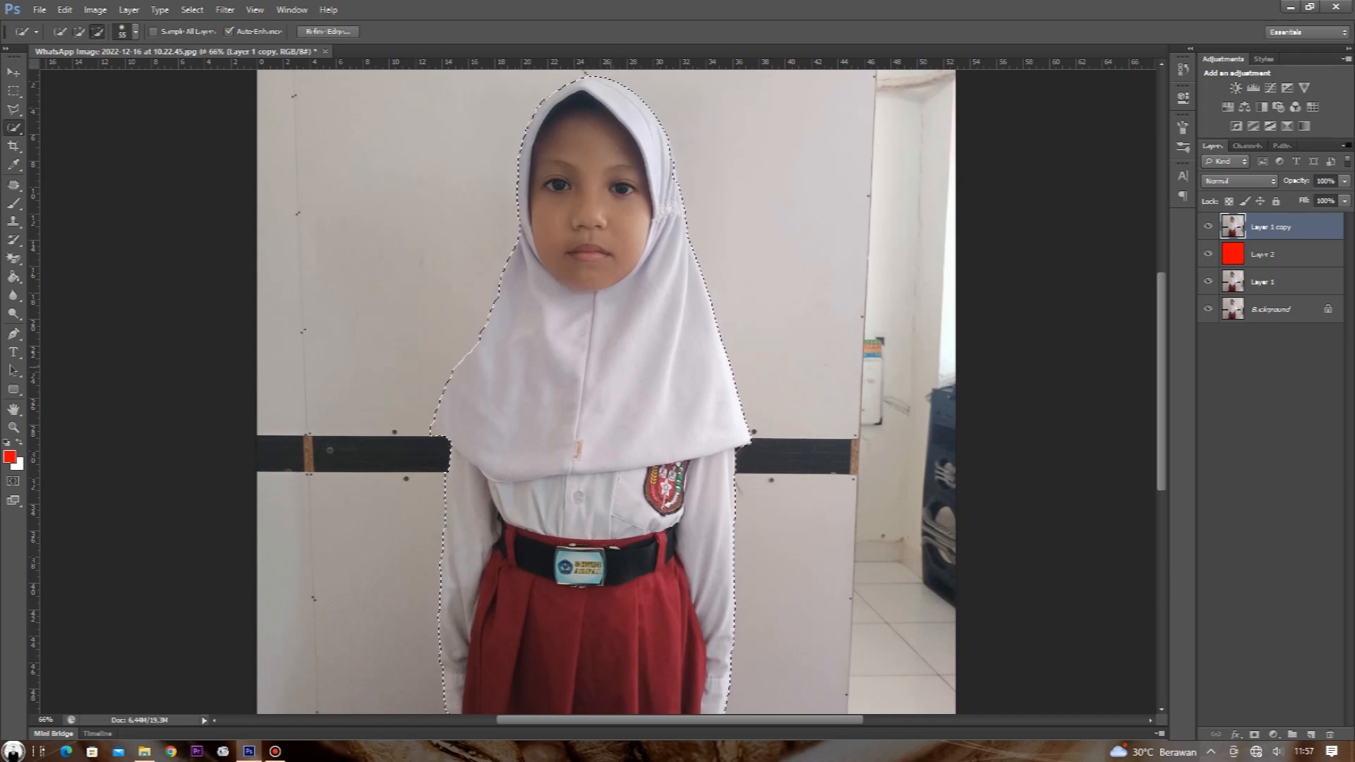
Try the inverted selection as a mask on Layer 1 copy, undo the mask and invert the selection back to the girl.
right_click(624, 214)
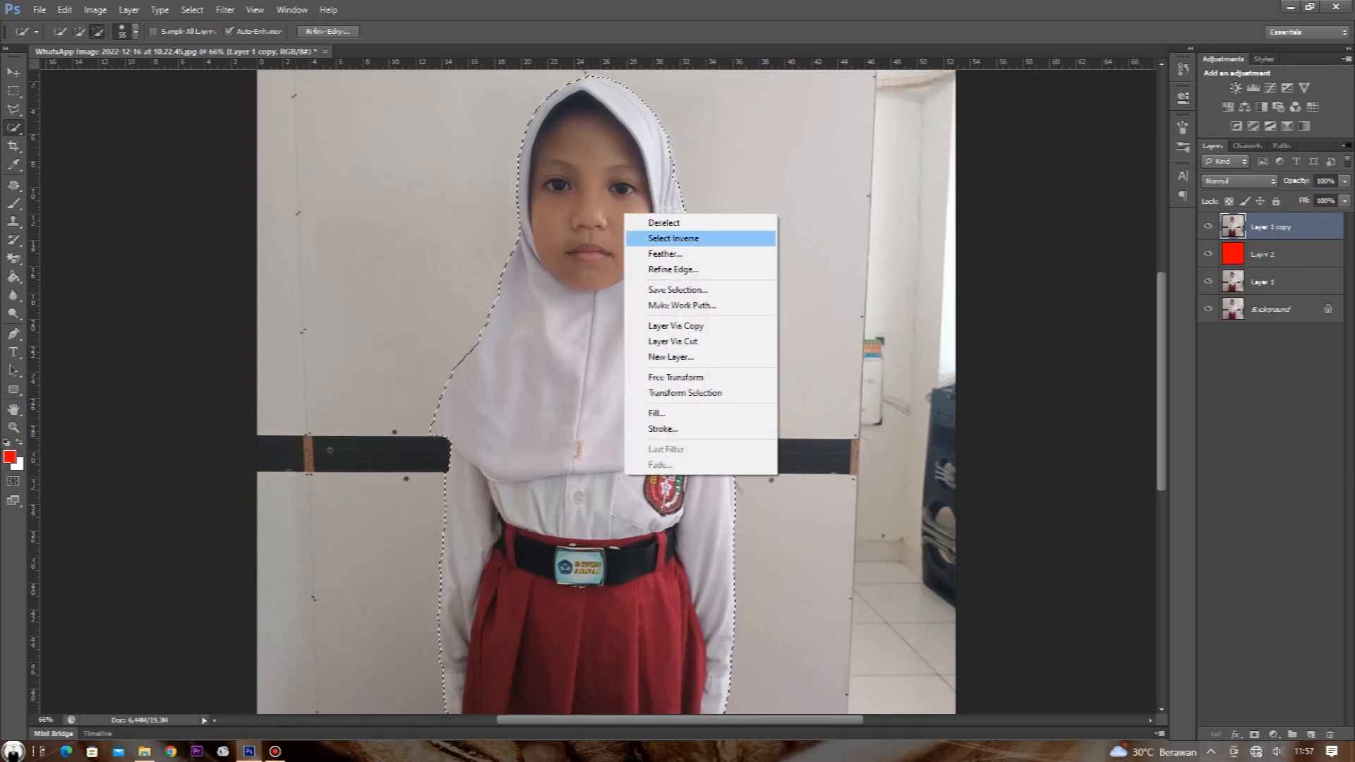
key(Return)
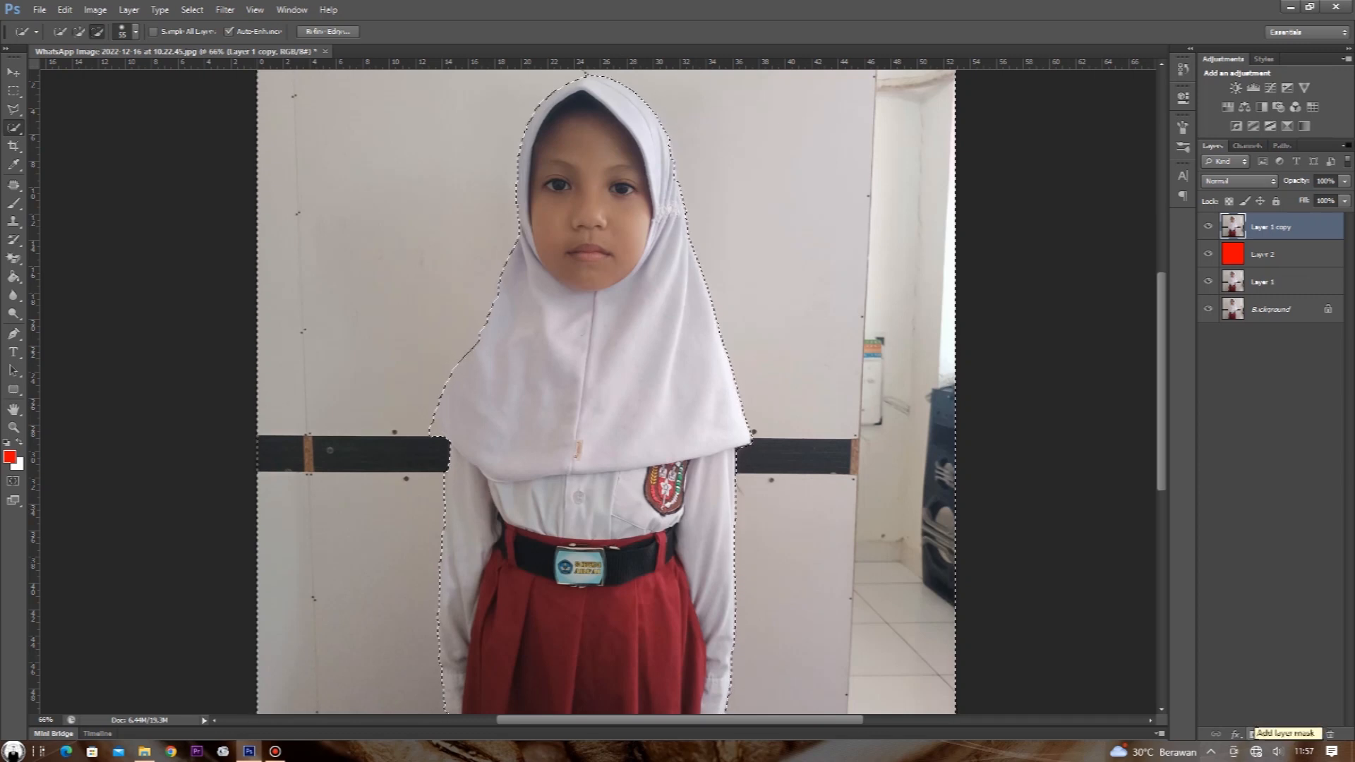
click(1252, 734)
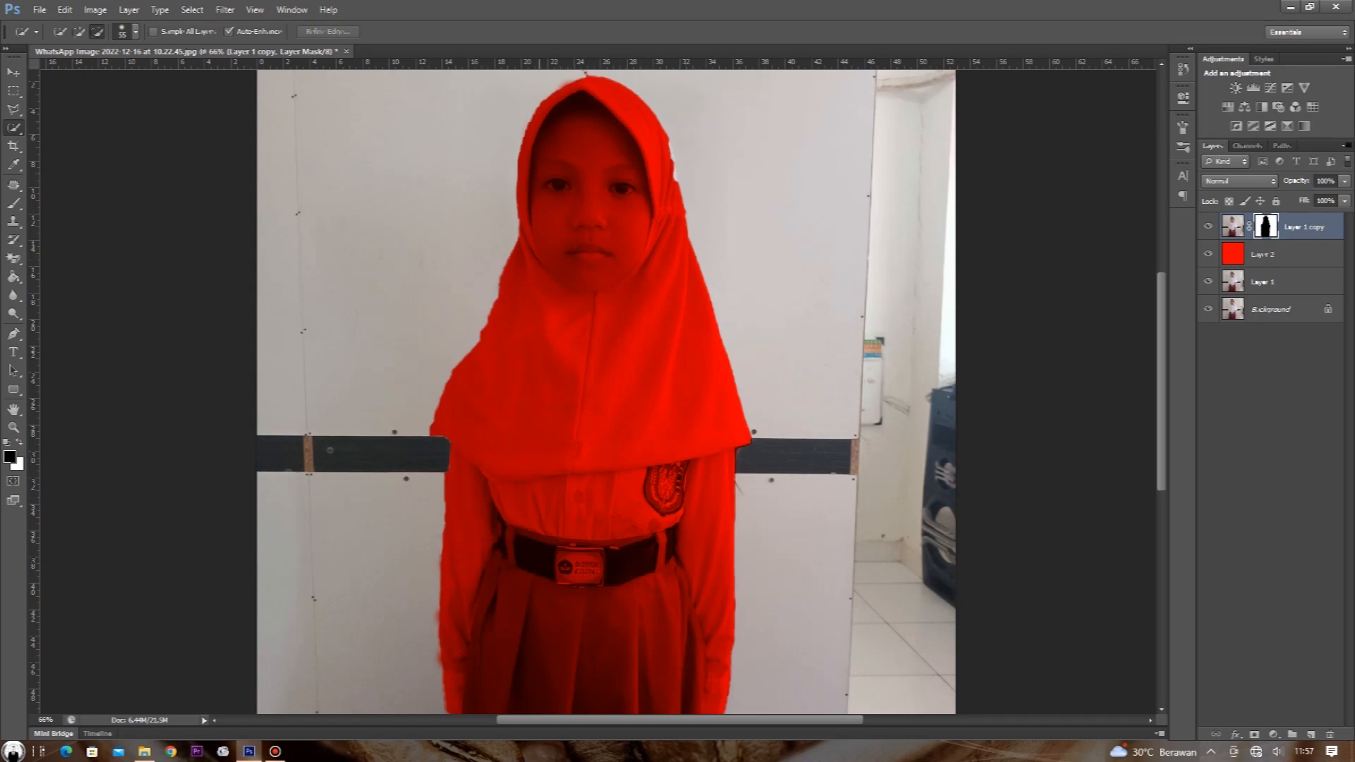
key(ctrl+z)
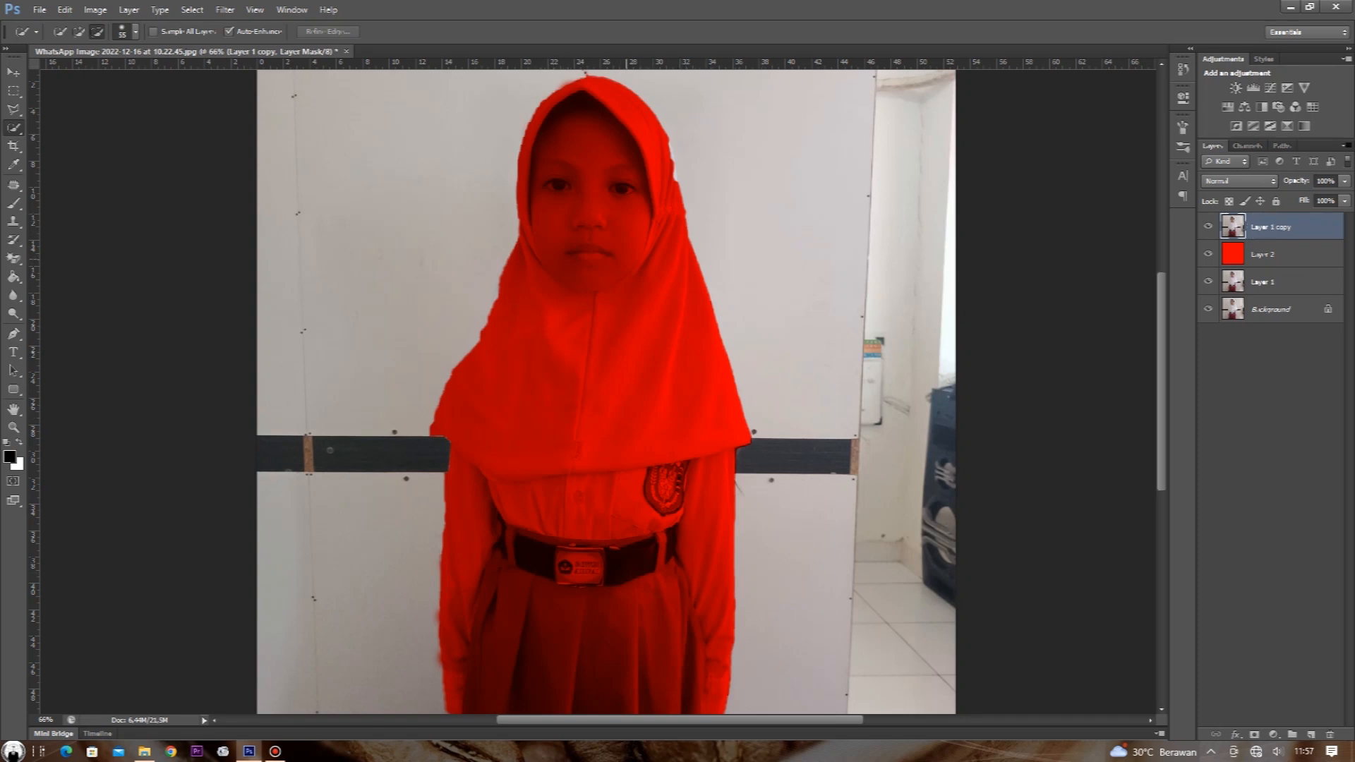
right_click(605, 154)
click(656, 180)
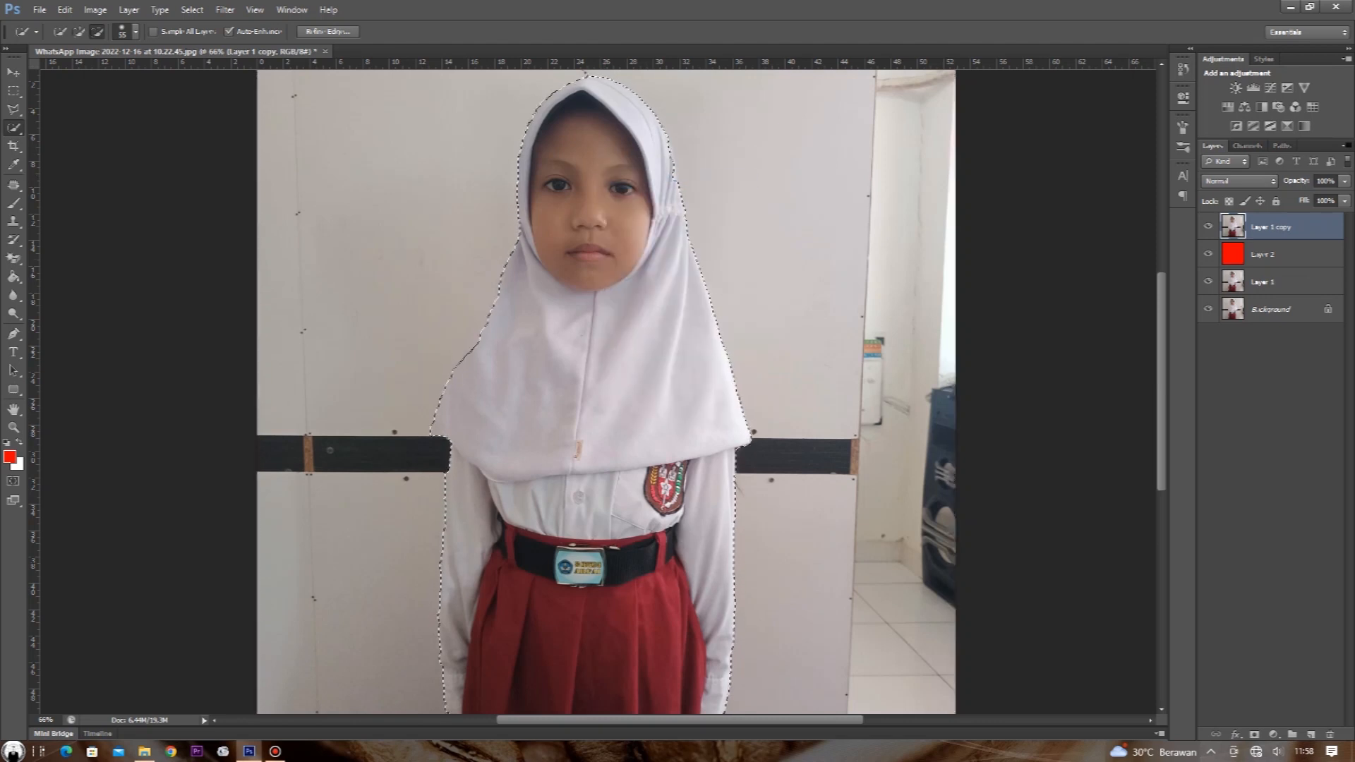
Add a layer mask to Layer 1 copy from the selection of the girl.
click(1255, 735)
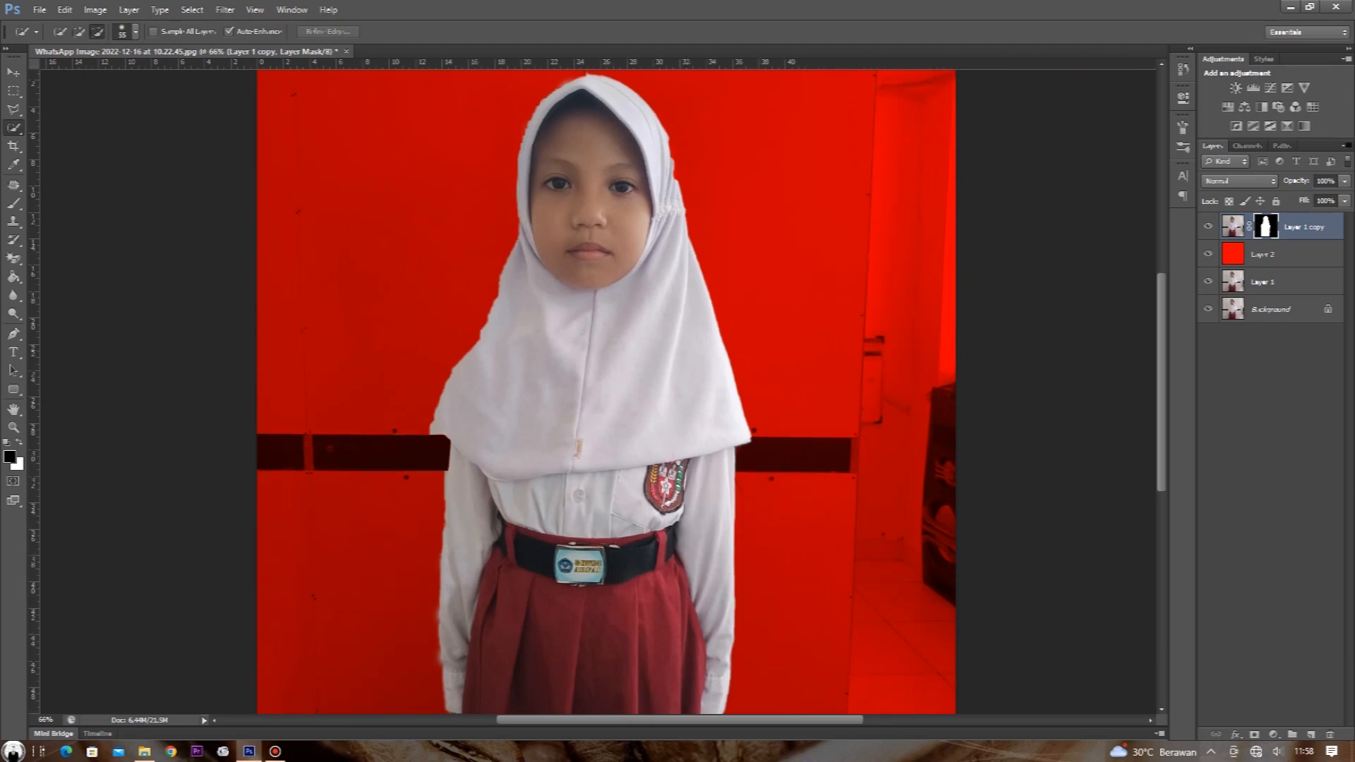
scroll(600, 389, down, 3)
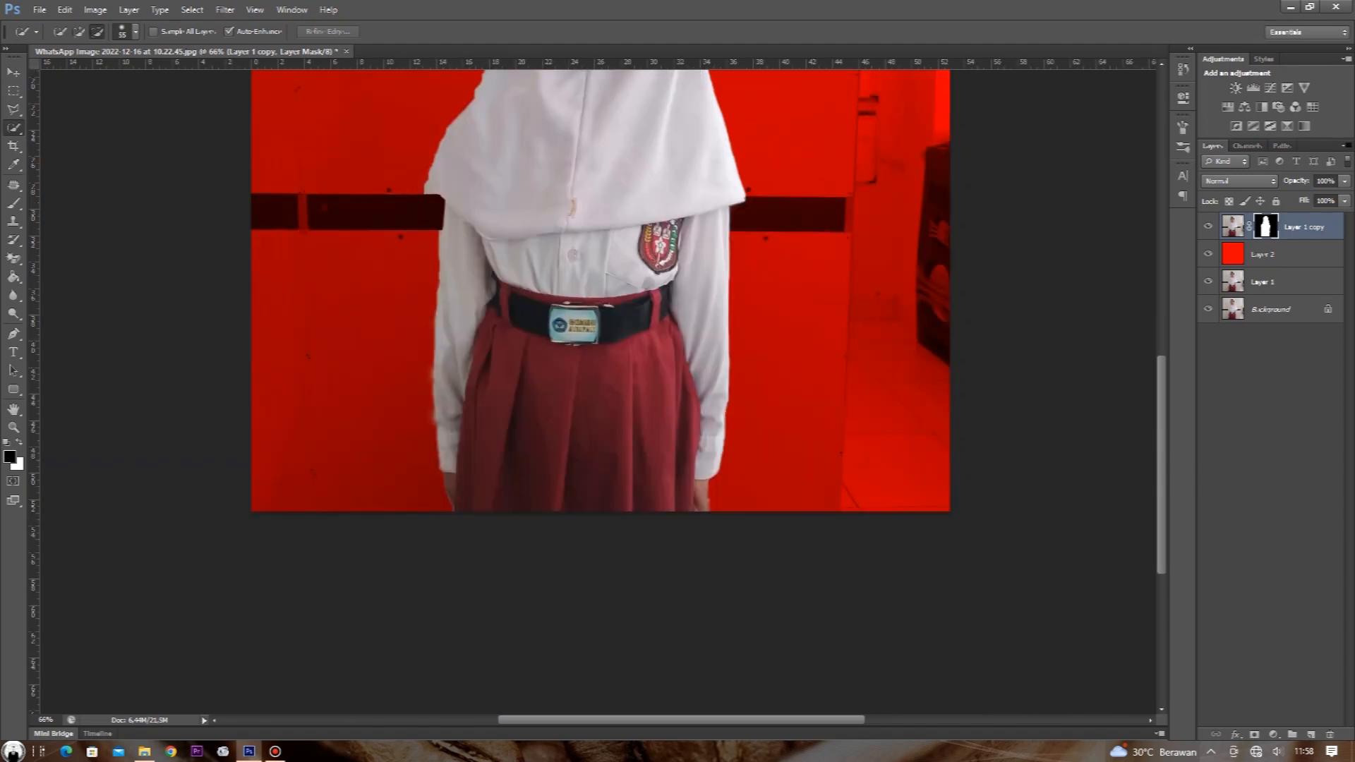
scroll(597, 392, up, 4)
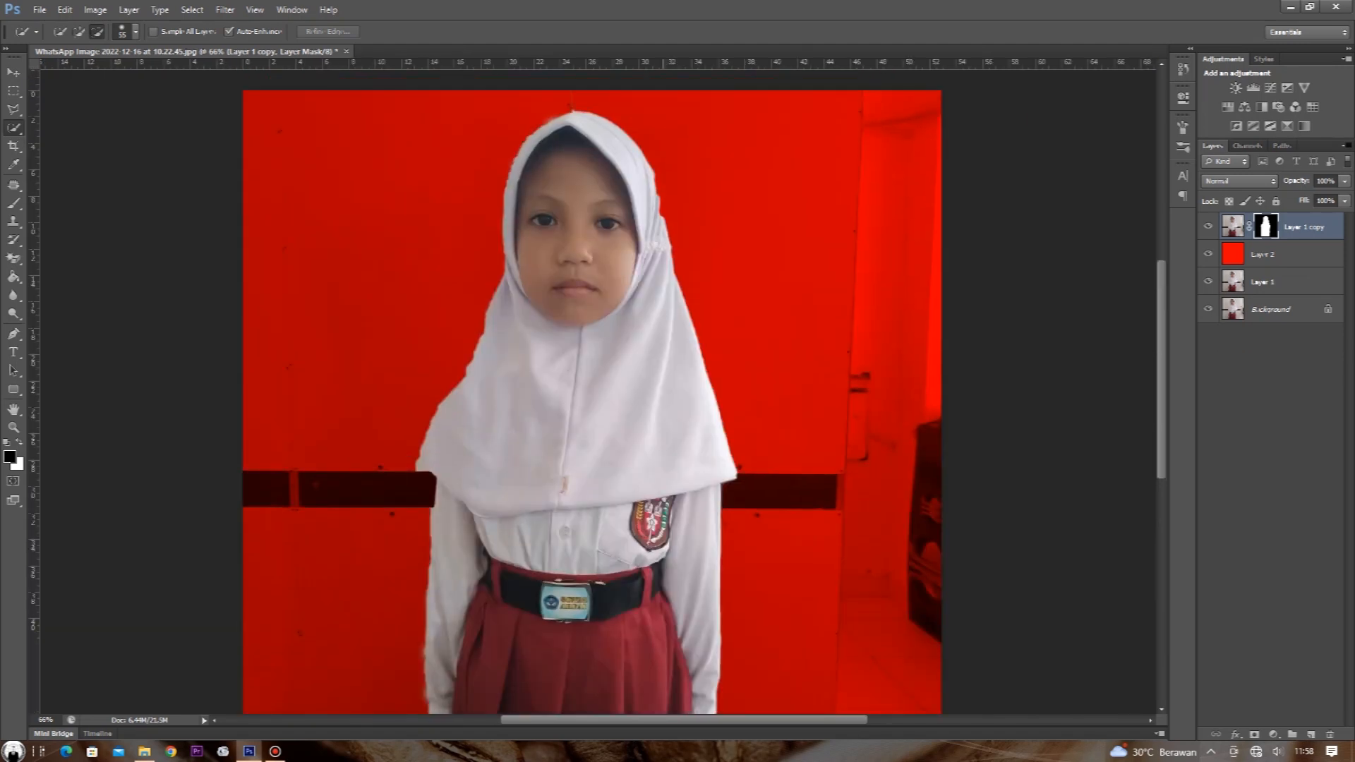
scroll(616, 247, down, 2)
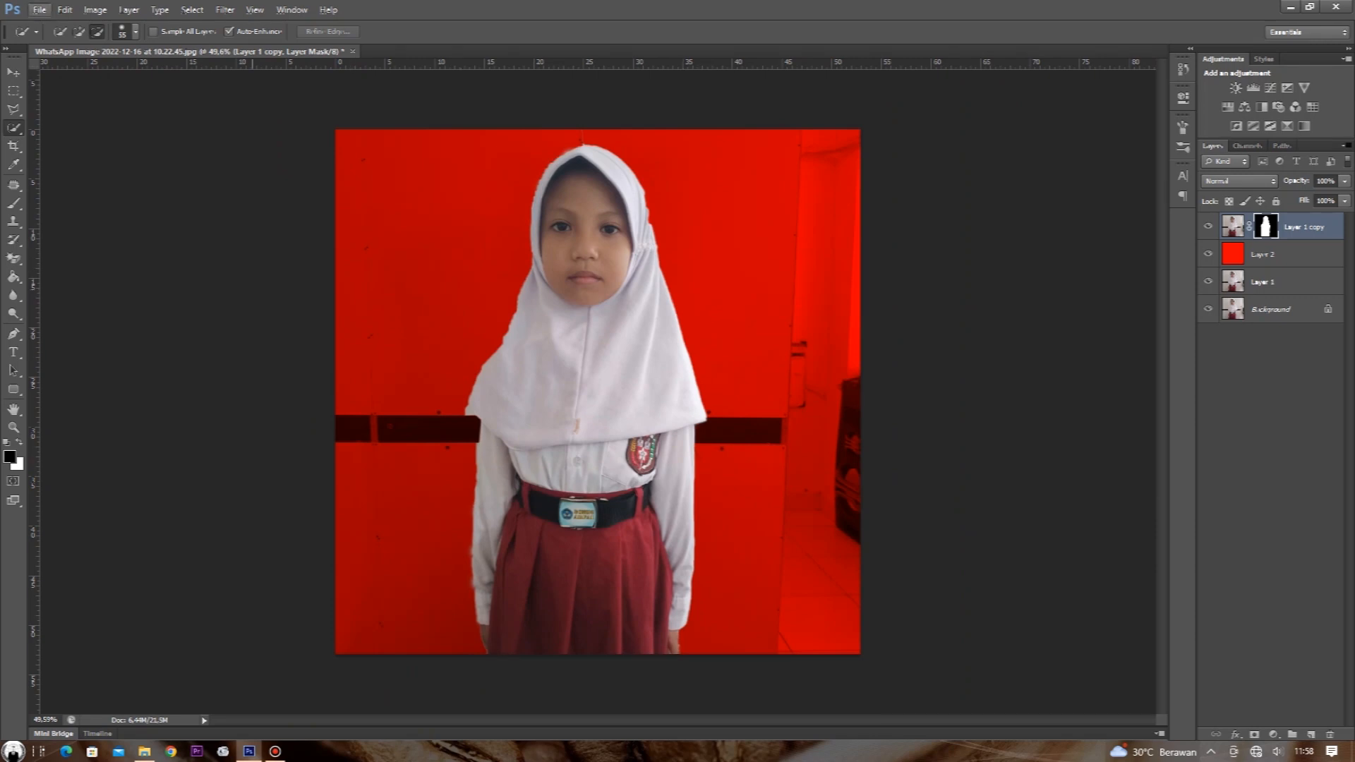
Choose the Brush tool and set its size to 135 px.
key(b)
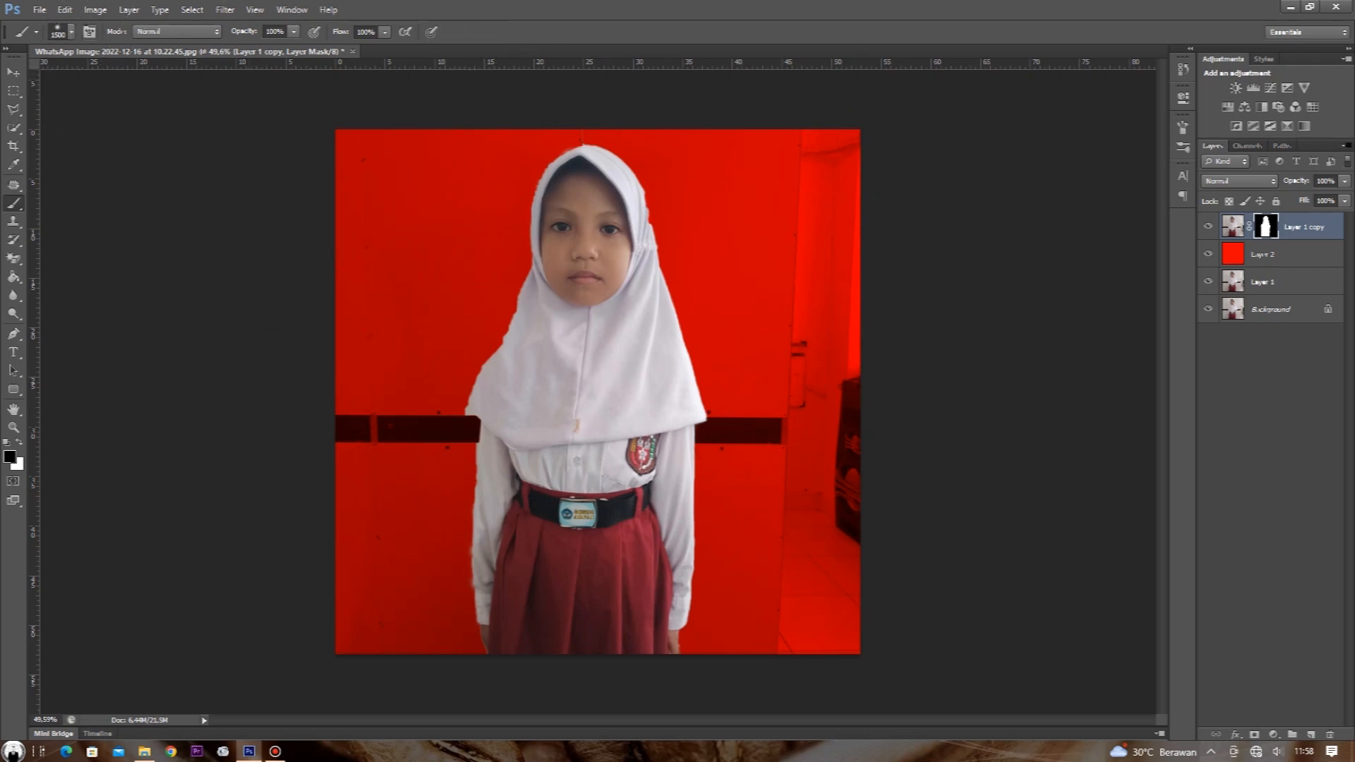
click(71, 32)
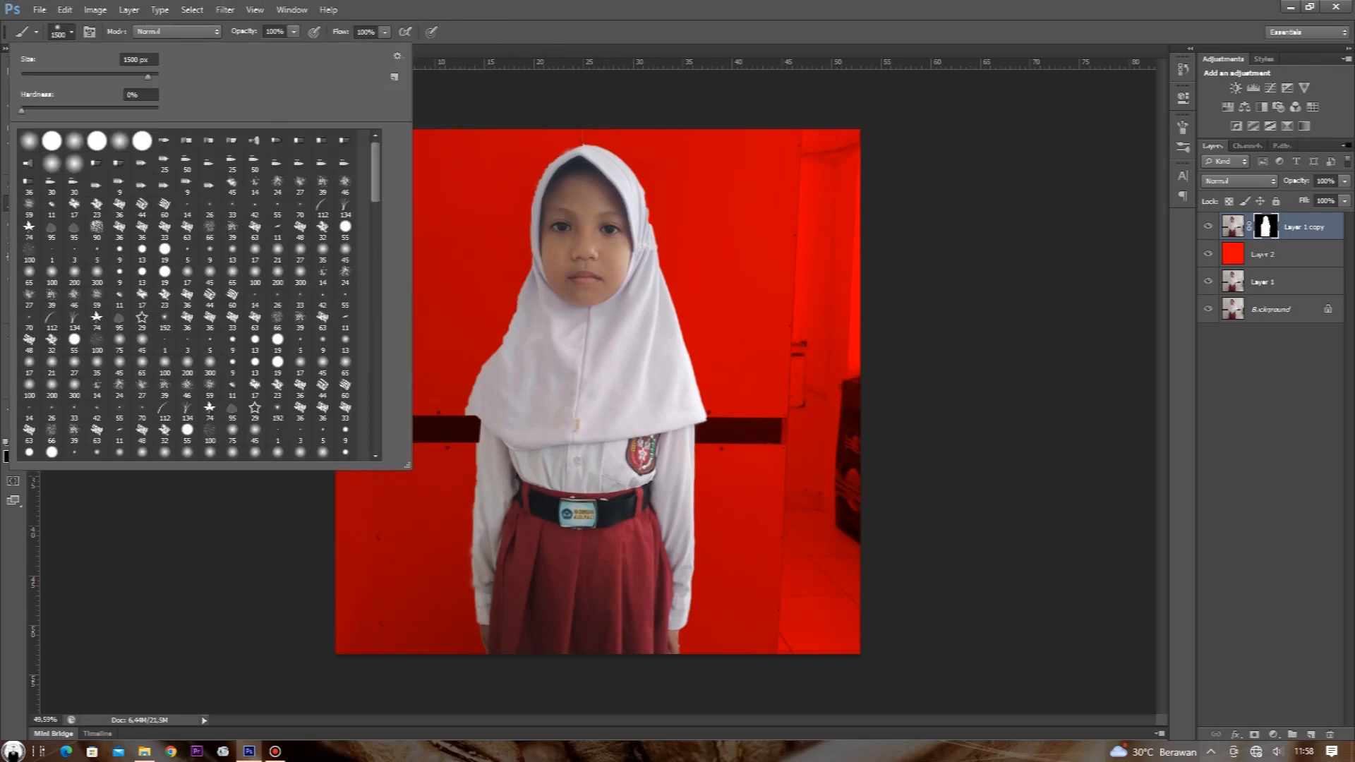
text(135)
key(Return)
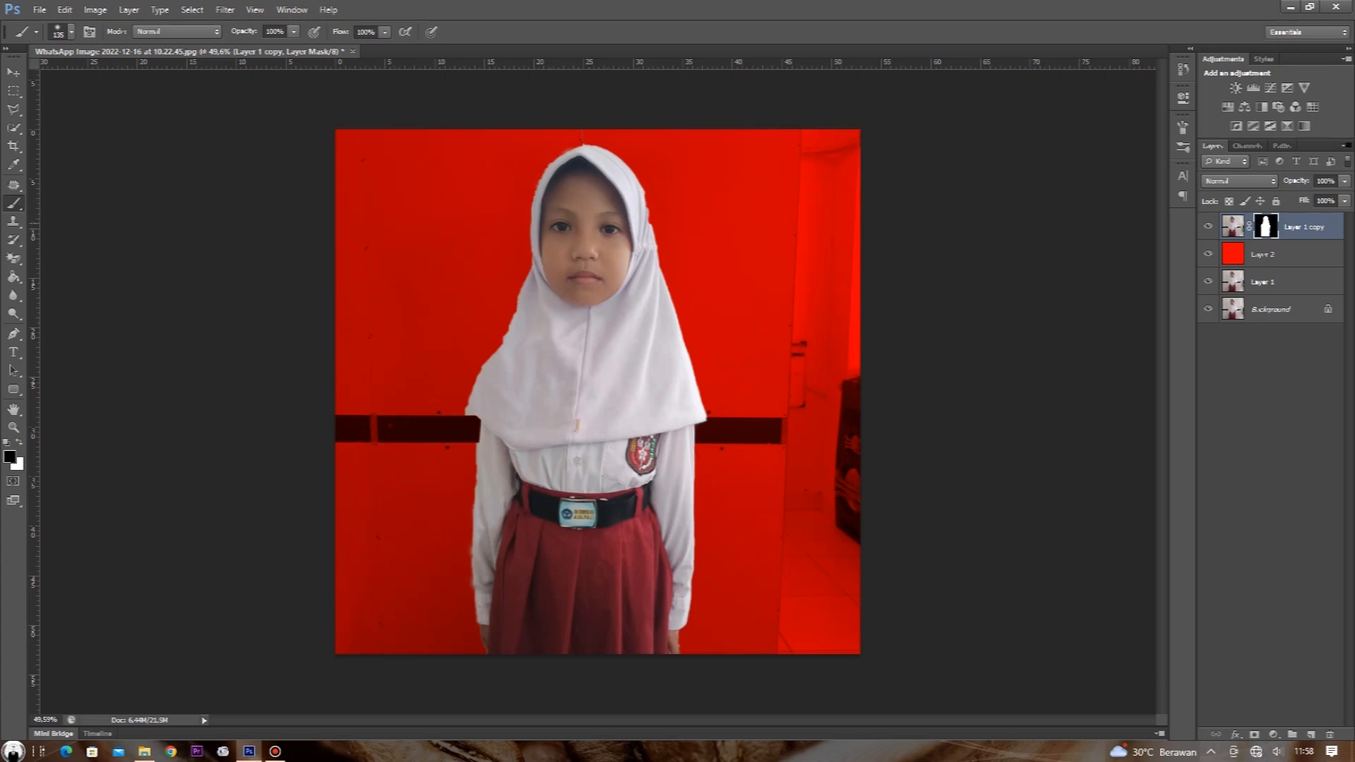
Reduce the size of the soft round brush for painting on the layer mask.
right_click(762, 224)
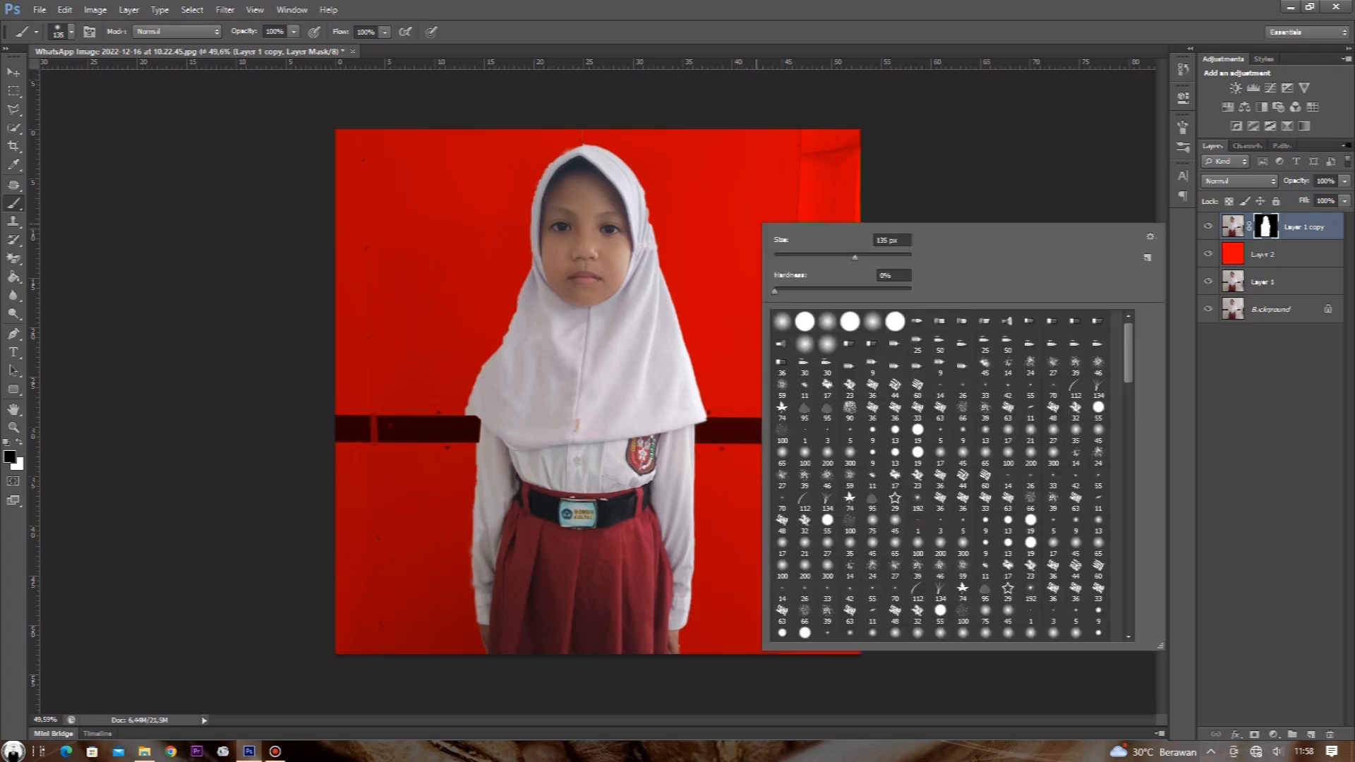
text(50)
key(Return)
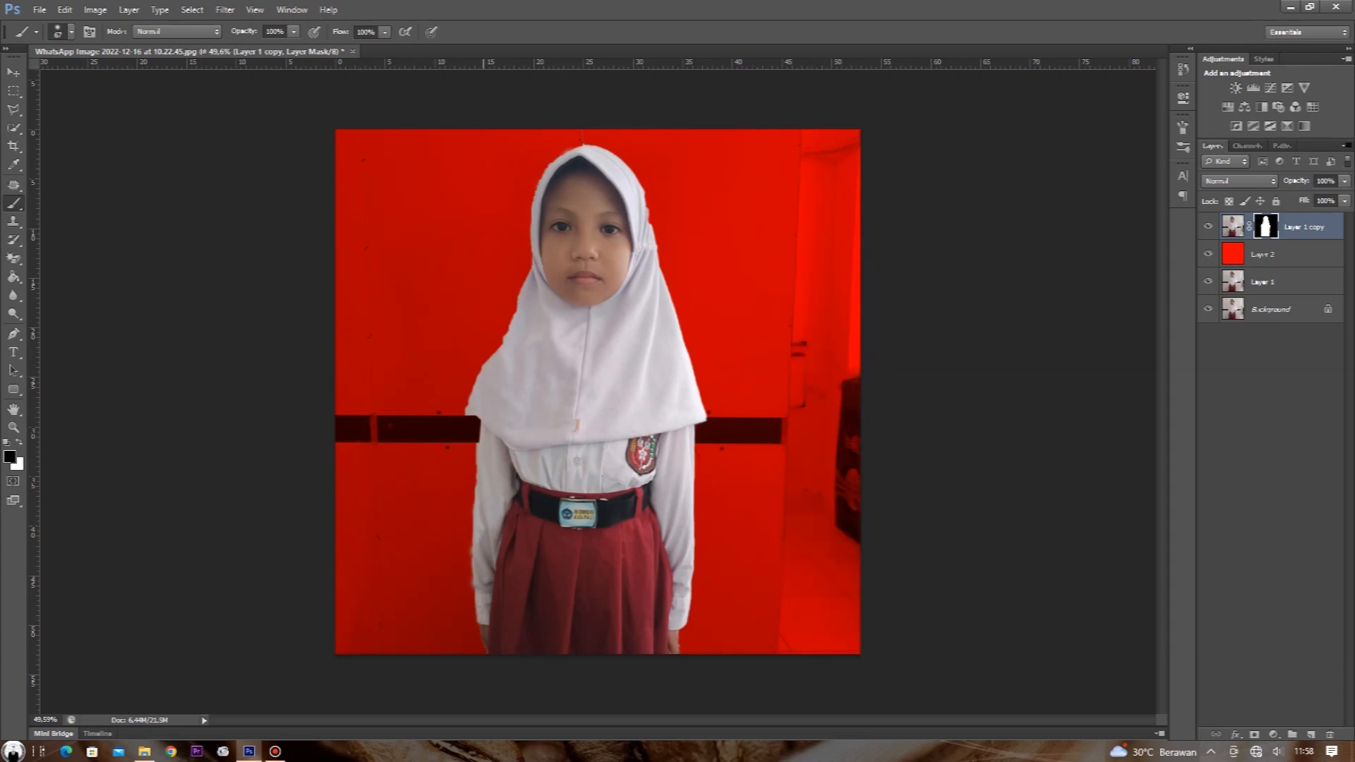
Examine the mask edge around the whole girl, from the headscarf and sleeves to the hands, for rough spots.
scroll(504, 362, up, 15)
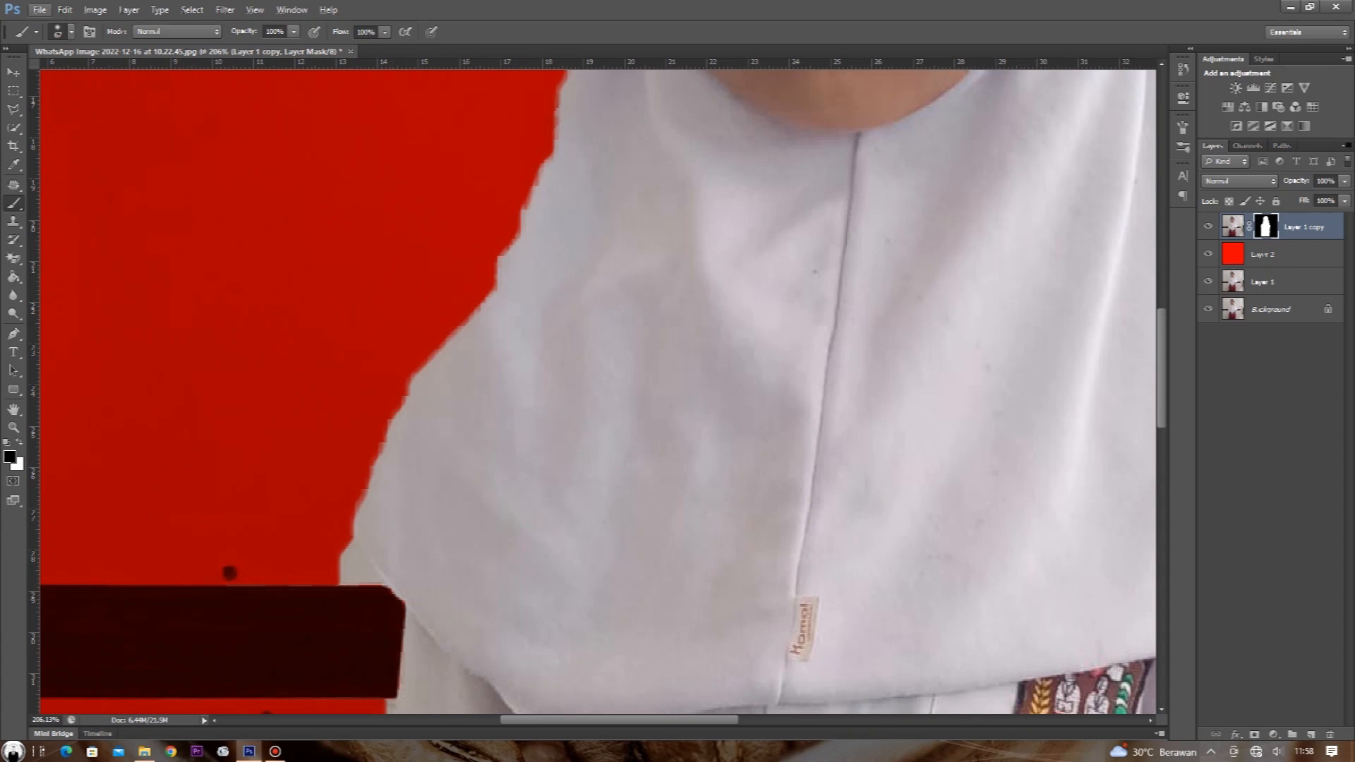
drag(471, 648, 473, 629)
drag(706, 437, 708, 416)
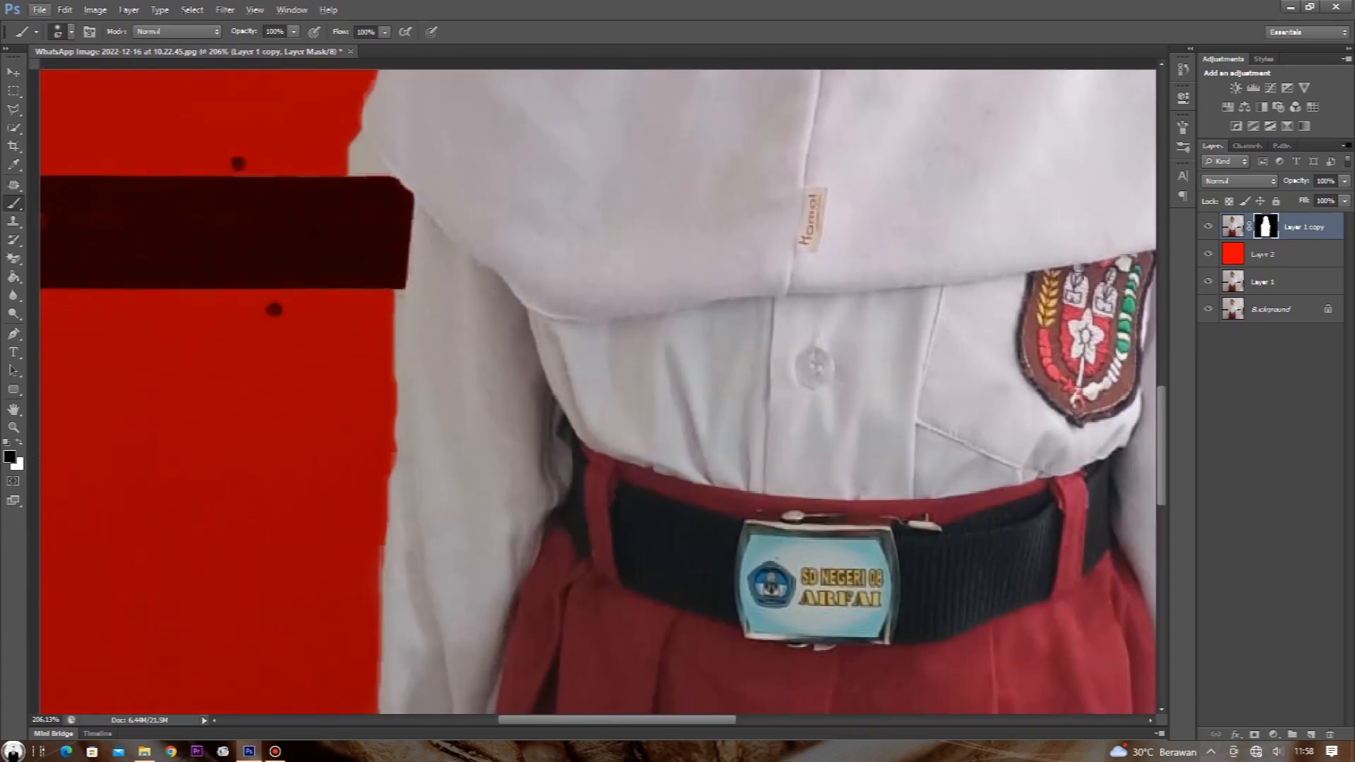
drag(812, 459, 501, 303)
drag(918, 564, 362, 283)
drag(494, 459, 689, 270)
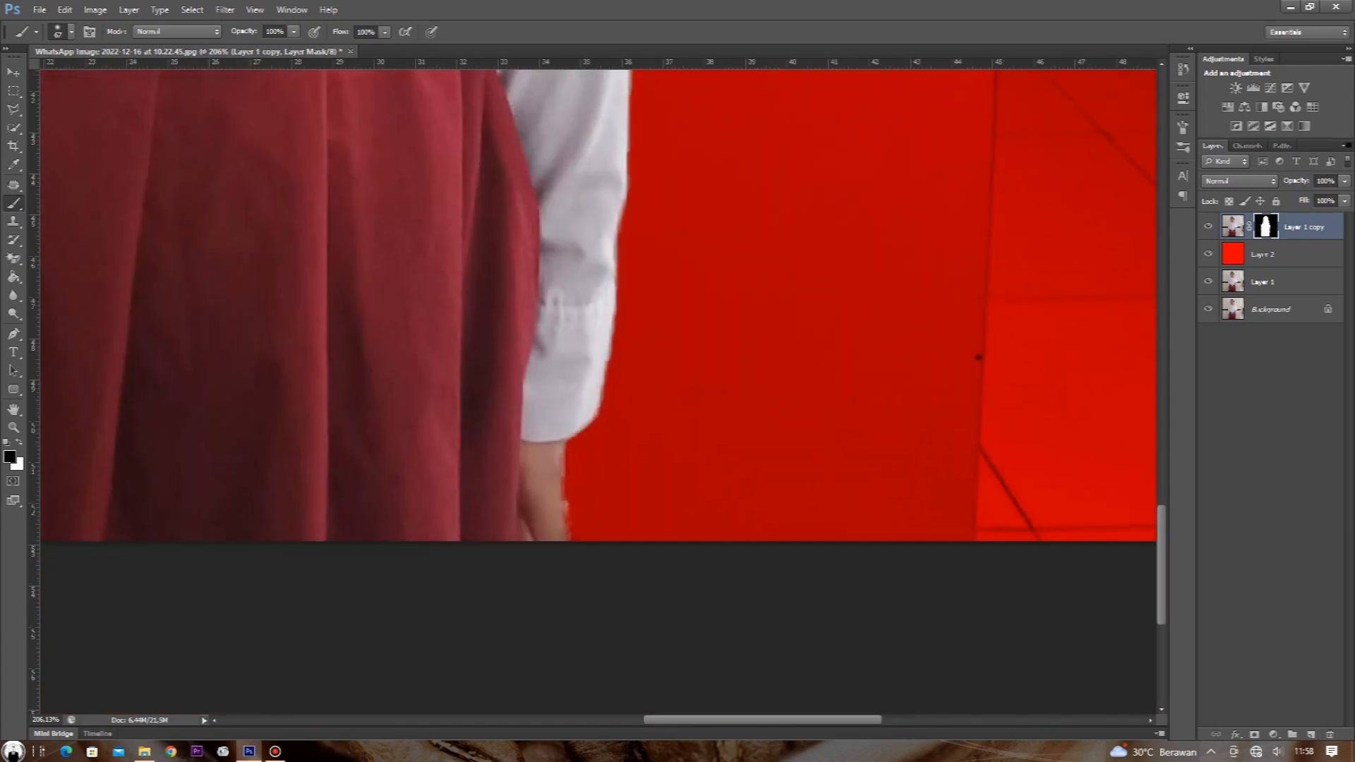
drag(636, 212, 643, 589)
drag(635, 247, 666, 568)
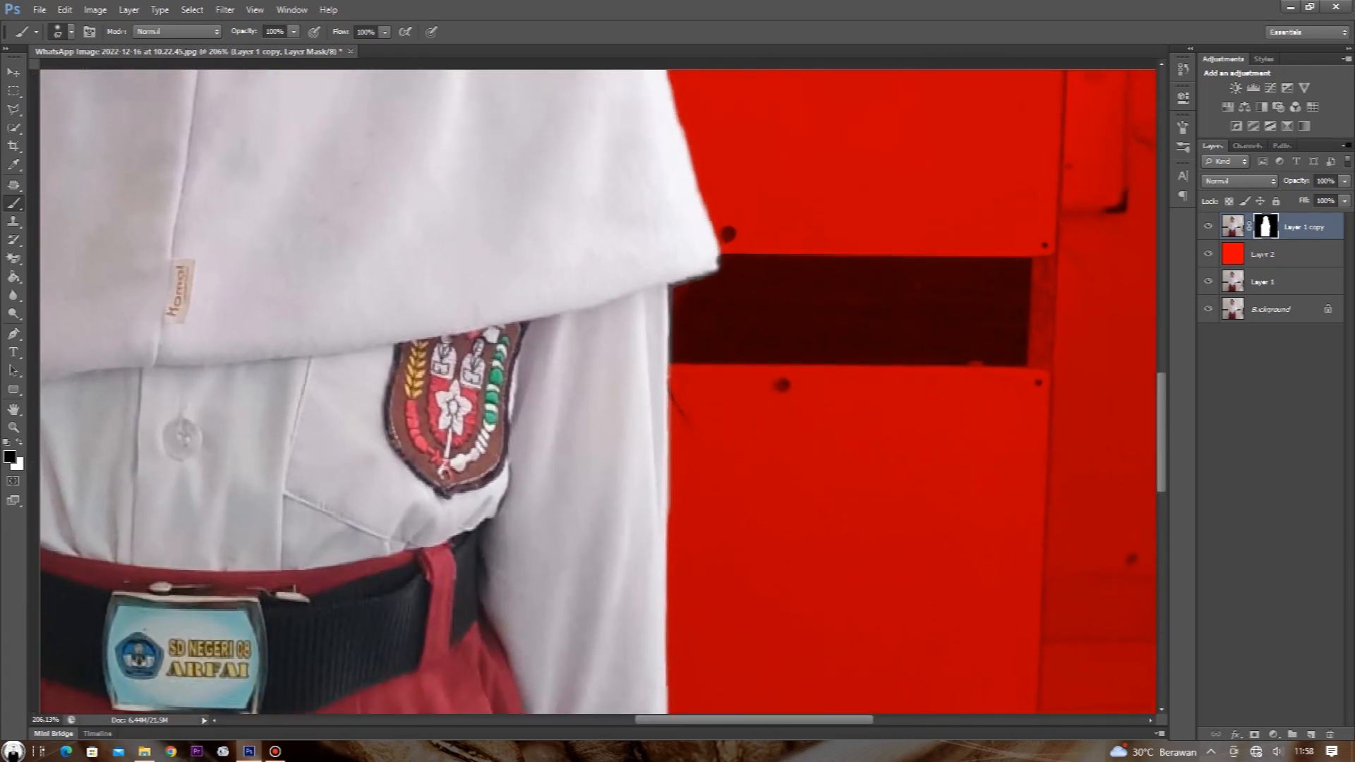
drag(635, 282, 636, 537)
drag(492, 587, 492, 700)
drag(576, 194, 698, 532)
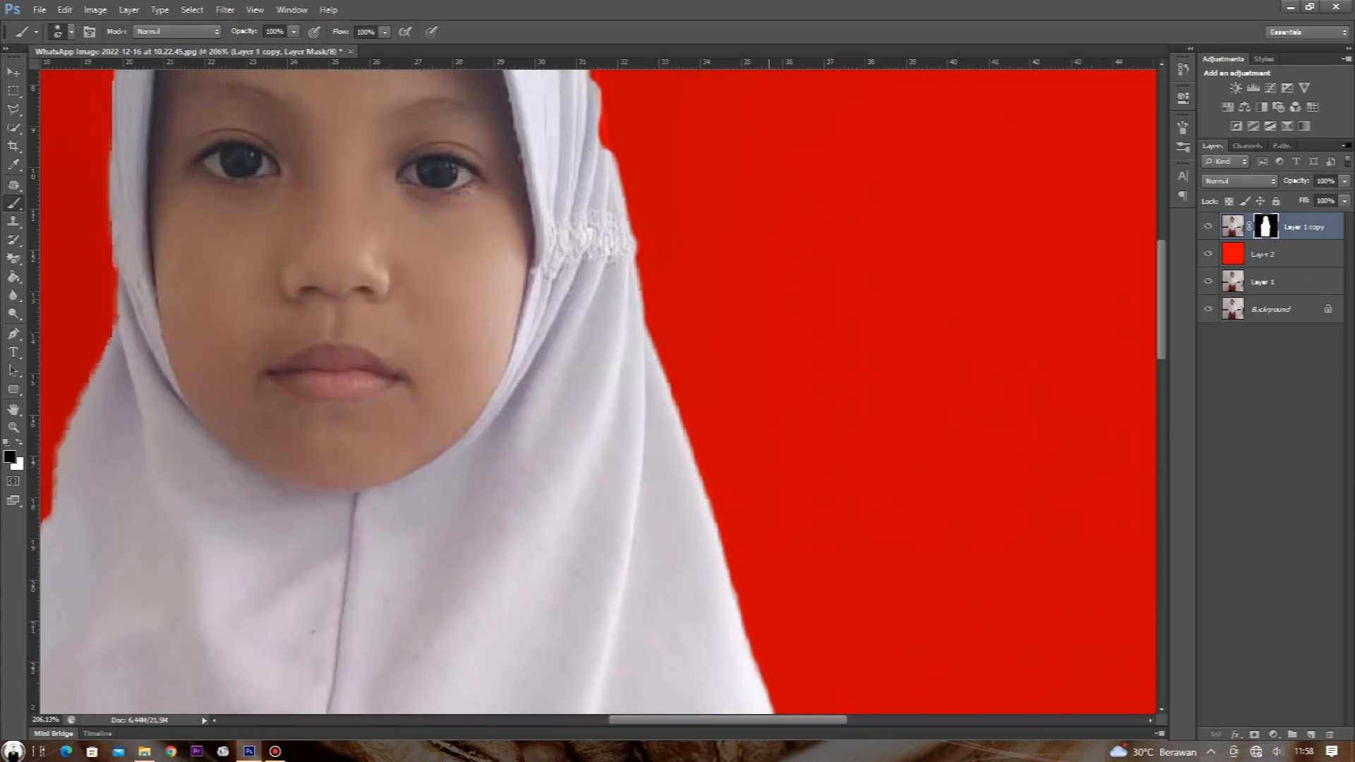
drag(626, 266, 749, 607)
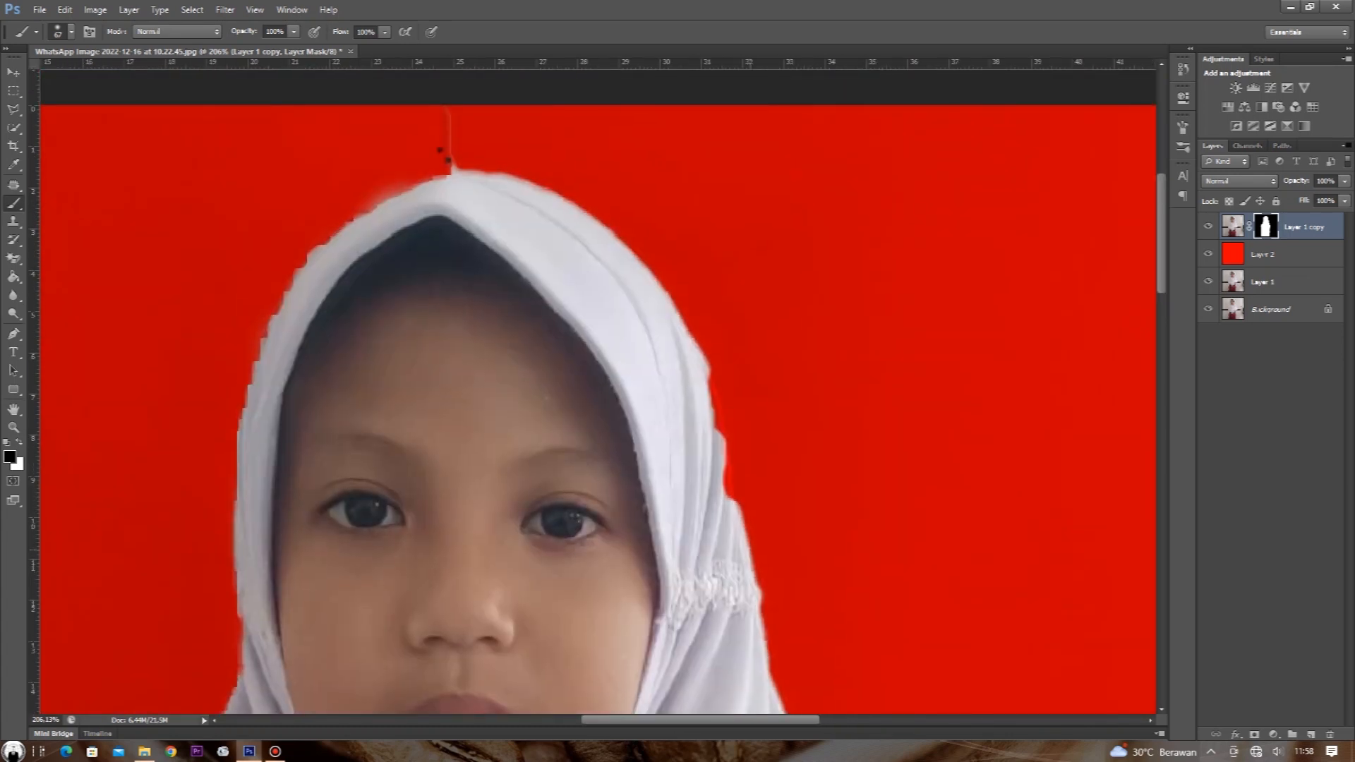
drag(396, 621, 737, 113)
drag(655, 327, 573, 326)
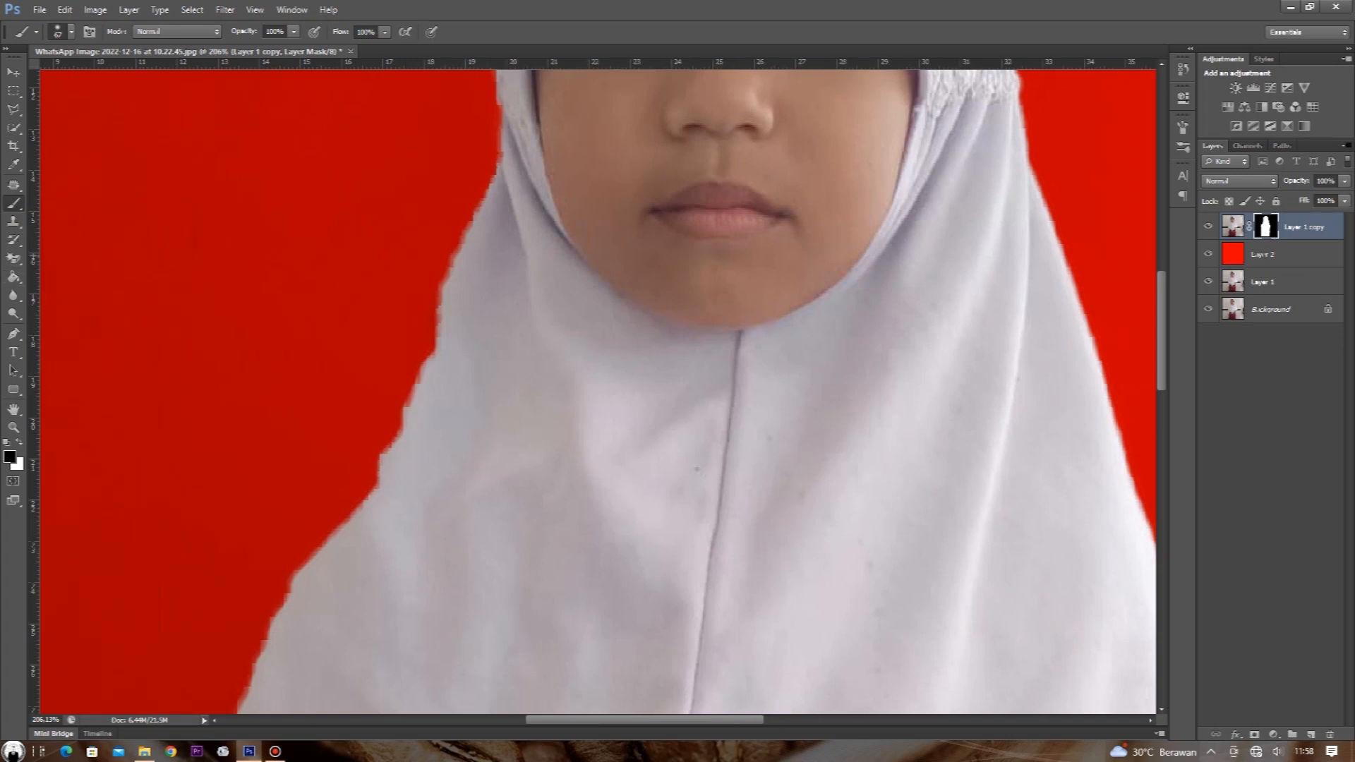
Set the brush size to 22 px and raise its hardness.
right_click(428, 230)
mouse_move(485, 263)
mouse_down()
mouse_move(449, 262)
mouse_move(468, 297)
mouse_up()
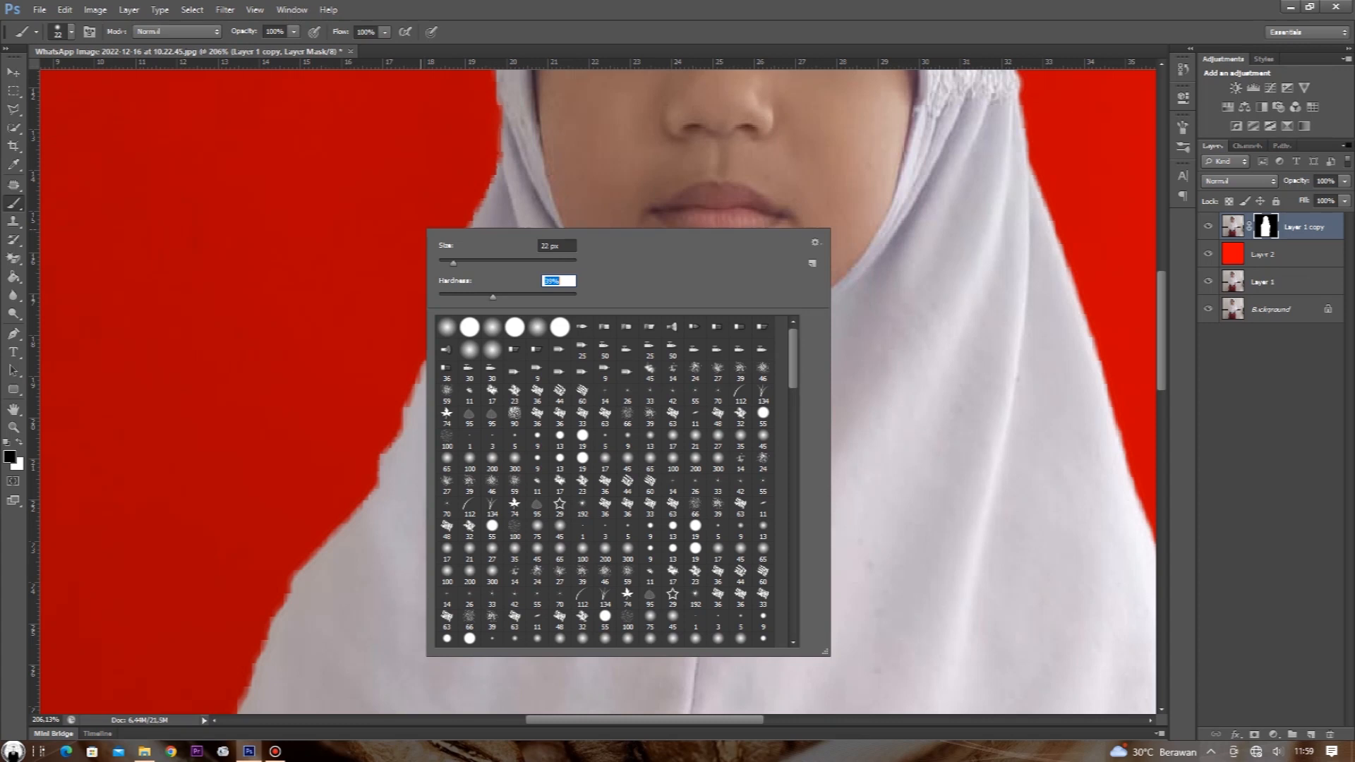
key(Return)
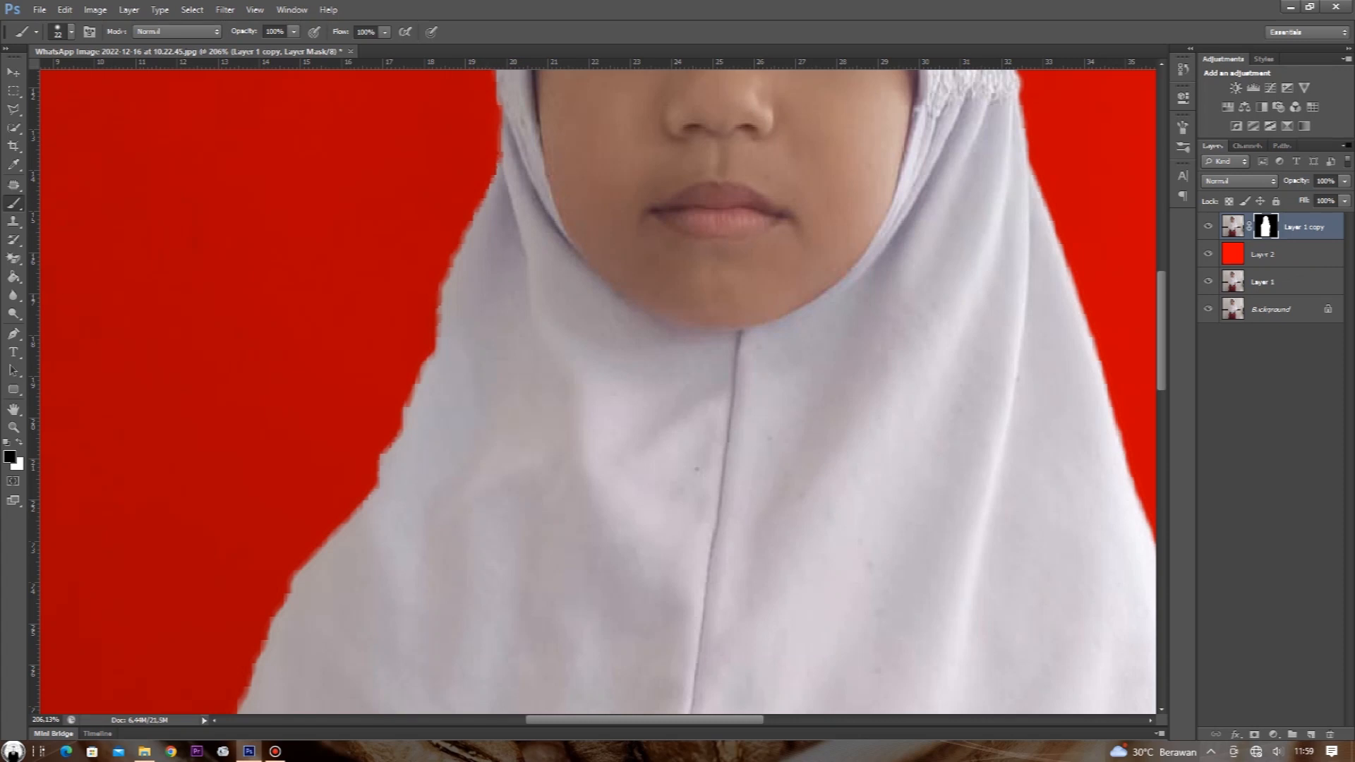
Try a black stroke across the headscarf on the mask and restore that area with white.
click(554, 260)
key(ctrl+z)
drag(494, 362, 590, 358)
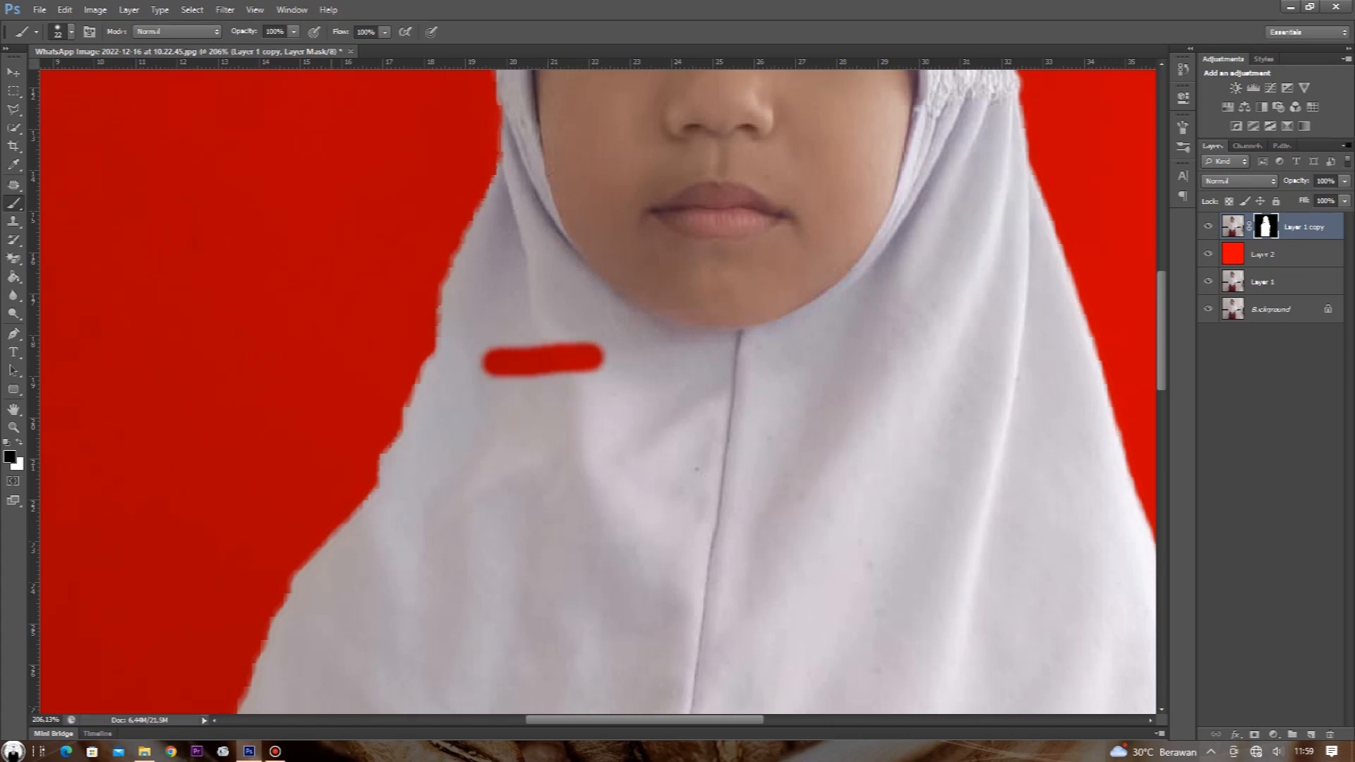
click(19, 442)
mouse_move(604, 358)
mouse_down()
mouse_move(487, 360)
mouse_move(597, 371)
mouse_up()
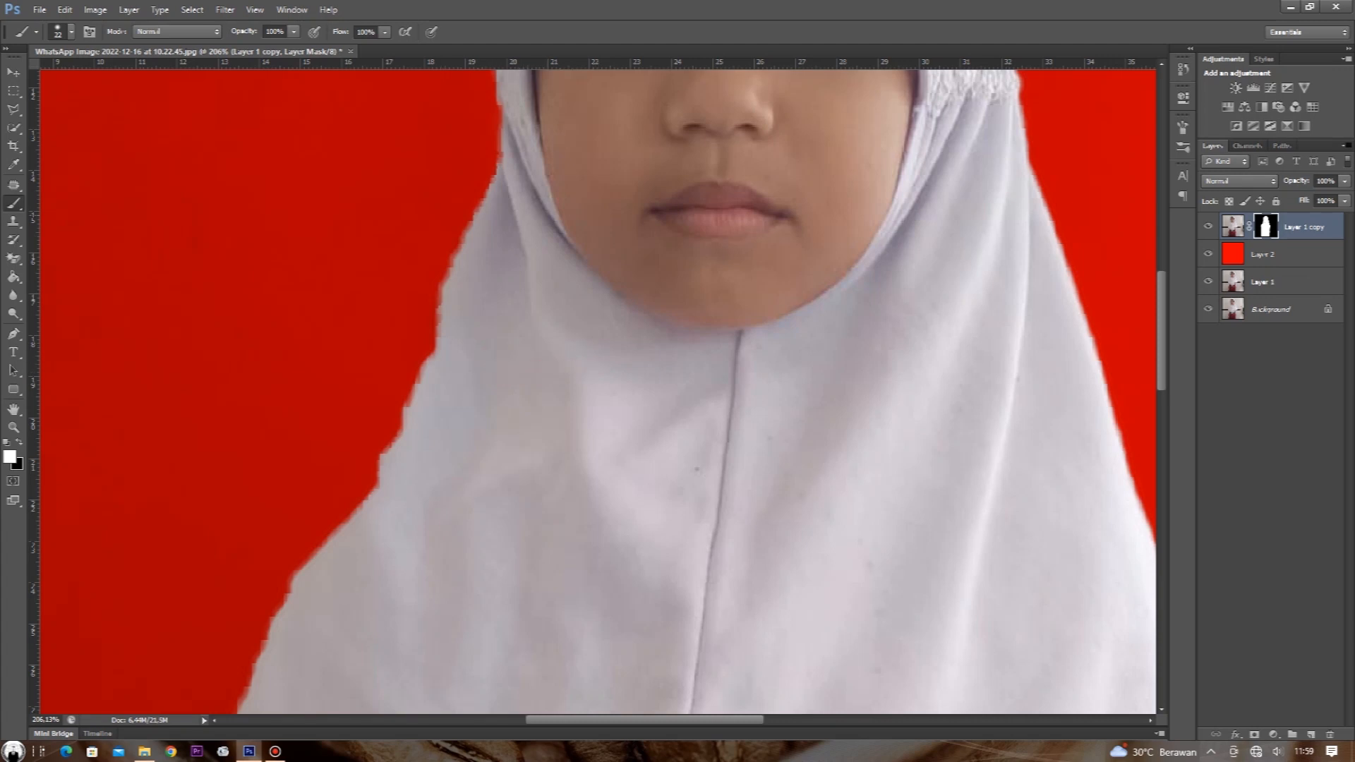
Smooth the headscarf's left edge from the cheek to its lower corner by painting black on the mask.
key(x)
mouse_move(488, 156)
mouse_down()
mouse_move(424, 378)
mouse_move(368, 493)
mouse_move(278, 609)
mouse_up()
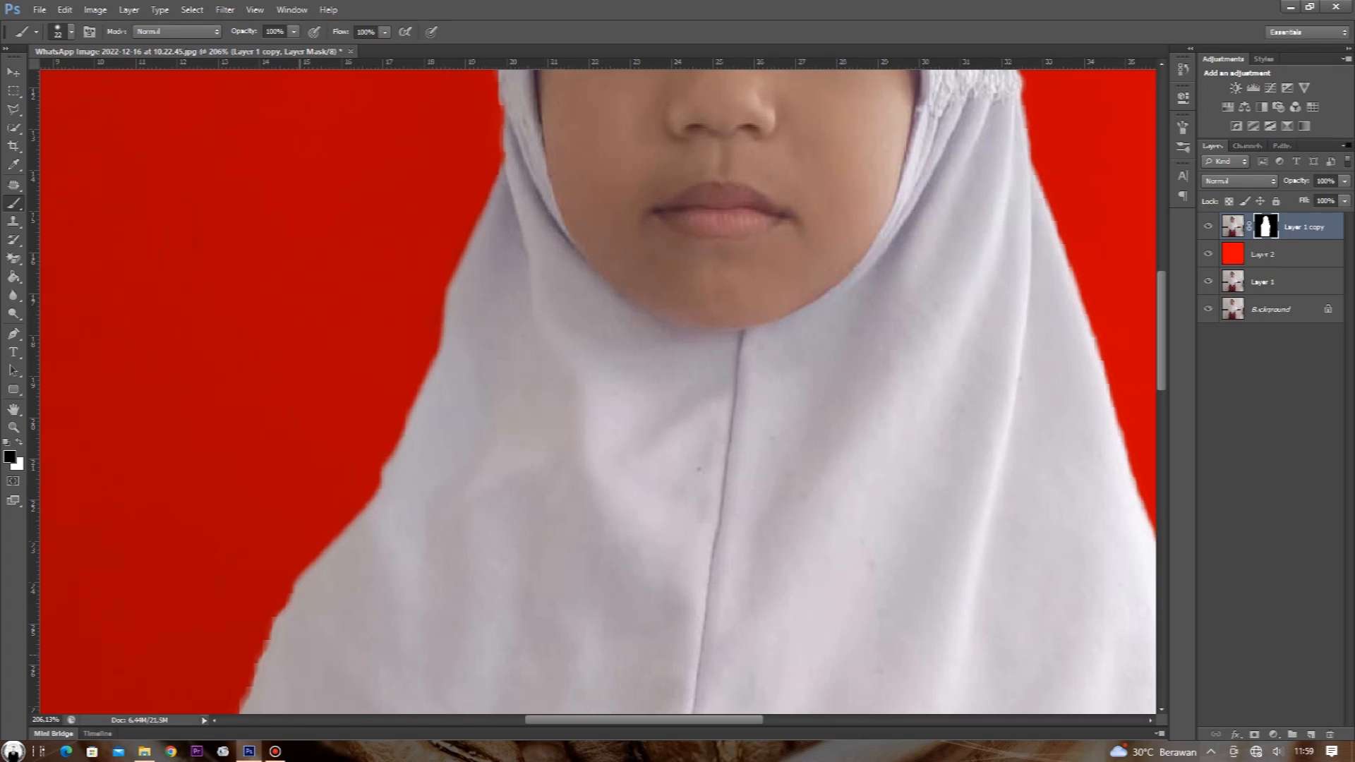
drag(423, 544, 550, 256)
drag(489, 199, 498, 184)
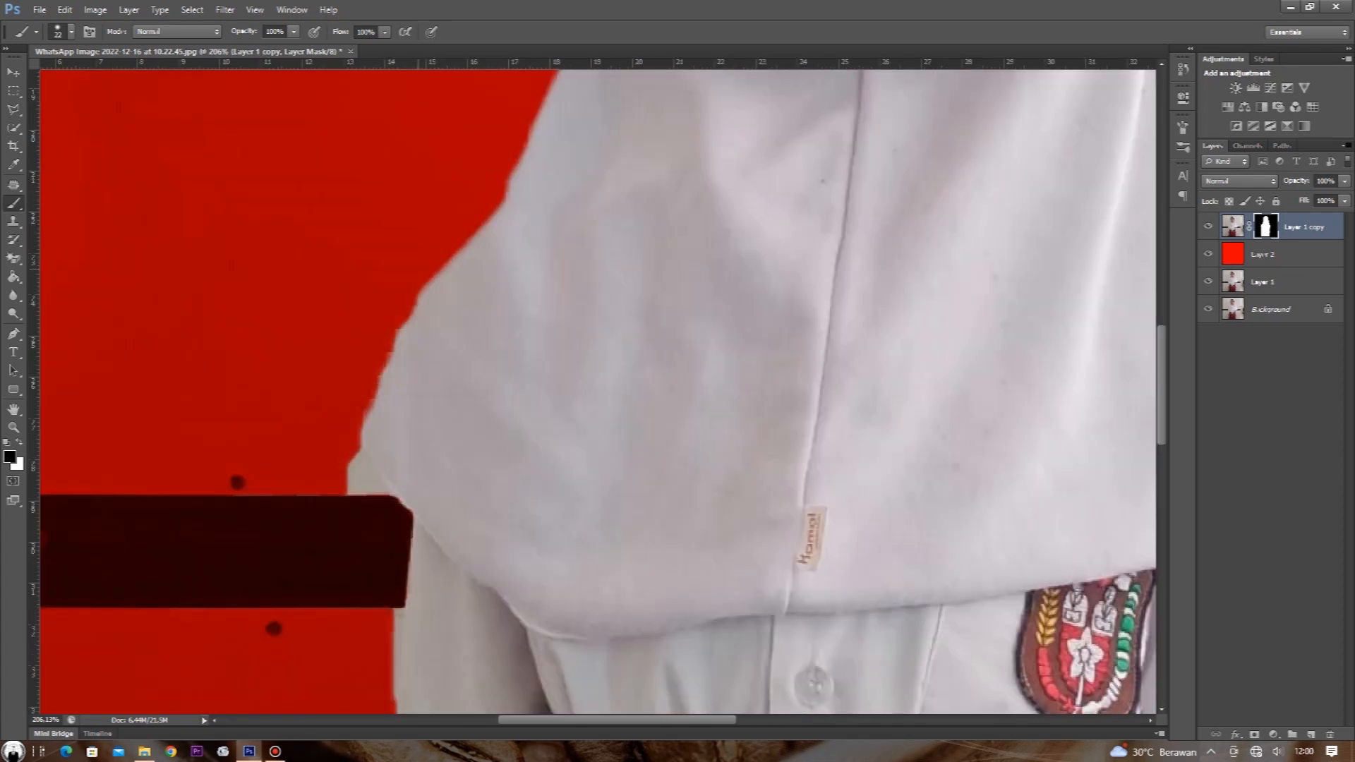
mouse_move(401, 308)
mouse_down()
mouse_move(415, 281)
mouse_move(390, 366)
mouse_move(366, 384)
mouse_move(356, 467)
mouse_move(406, 502)
mouse_up()
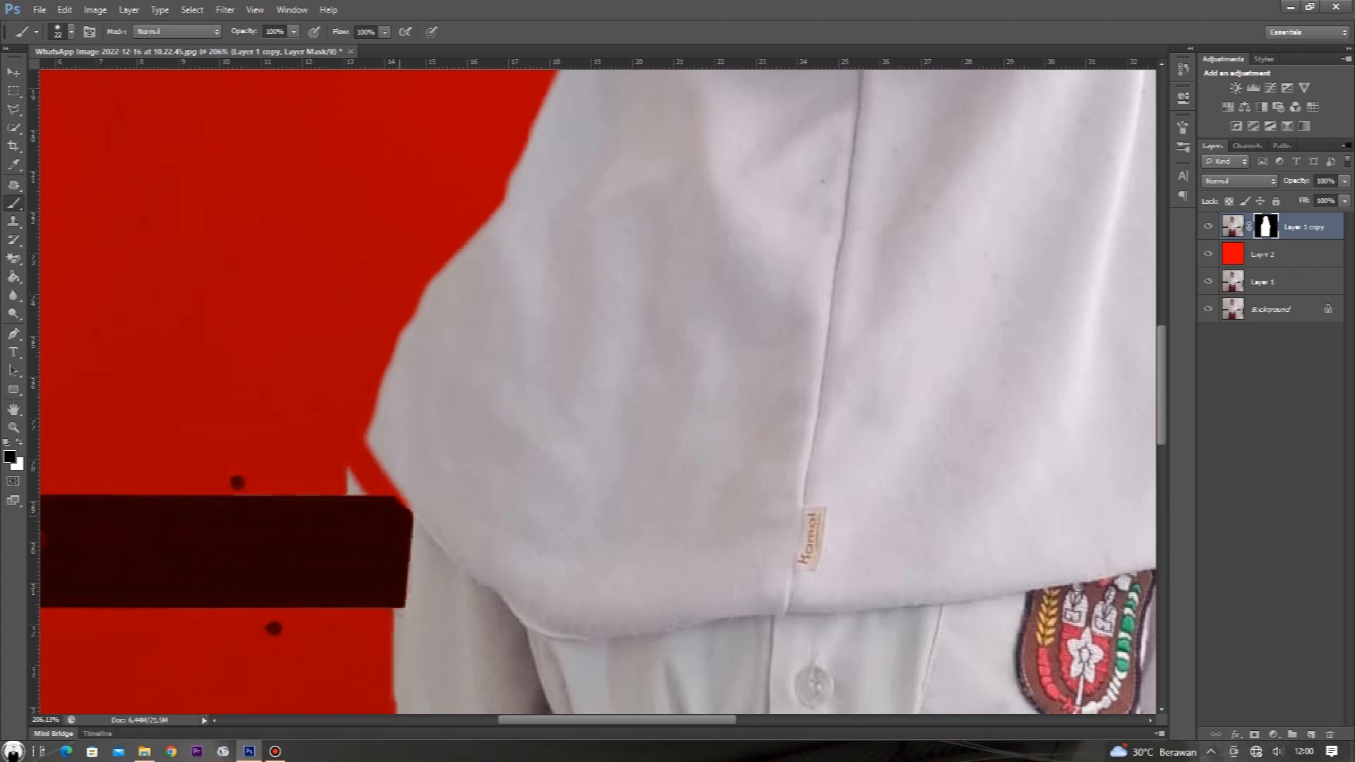
Paint black on the mask along the left sleeve and hand, removing the leftover wall below the headscarf's corner.
drag(423, 574, 452, 372)
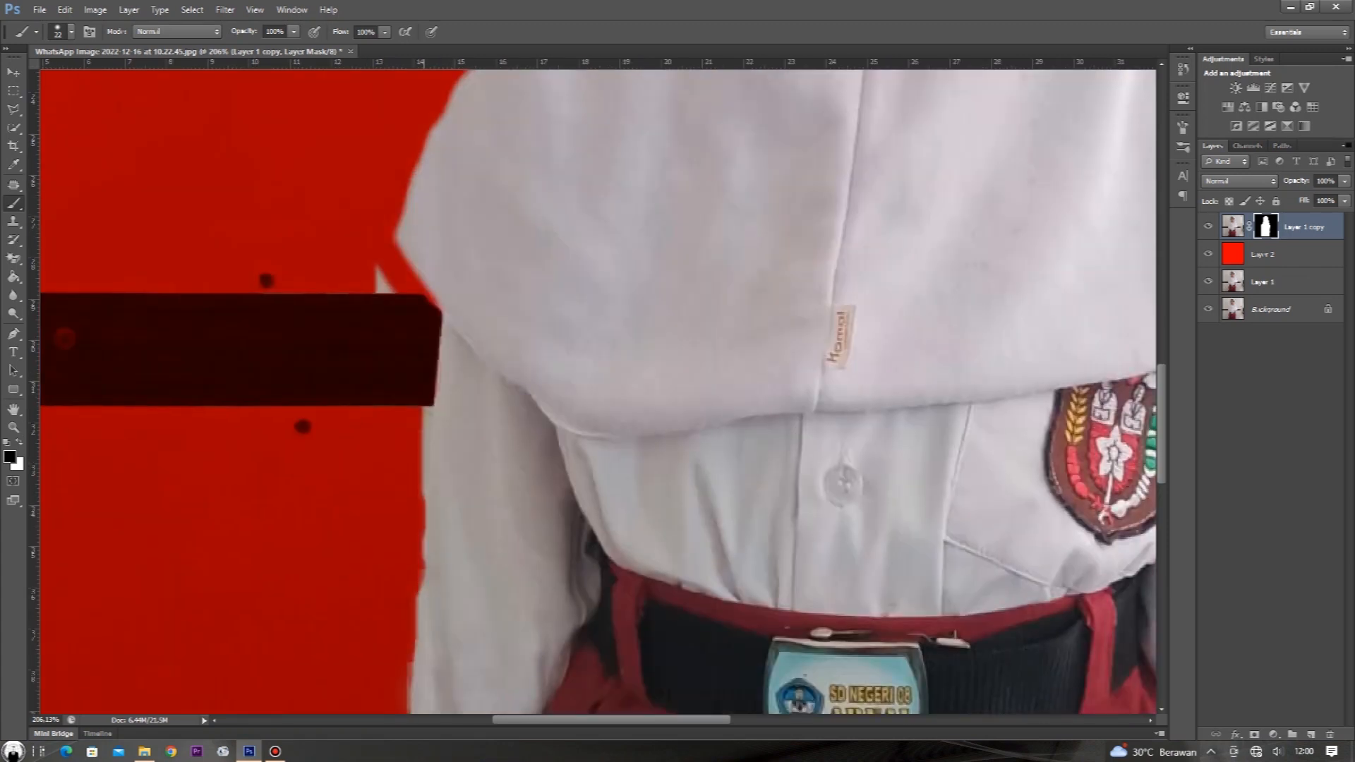
drag(418, 399, 408, 535)
drag(397, 289, 380, 270)
drag(403, 433, 395, 184)
click(406, 318)
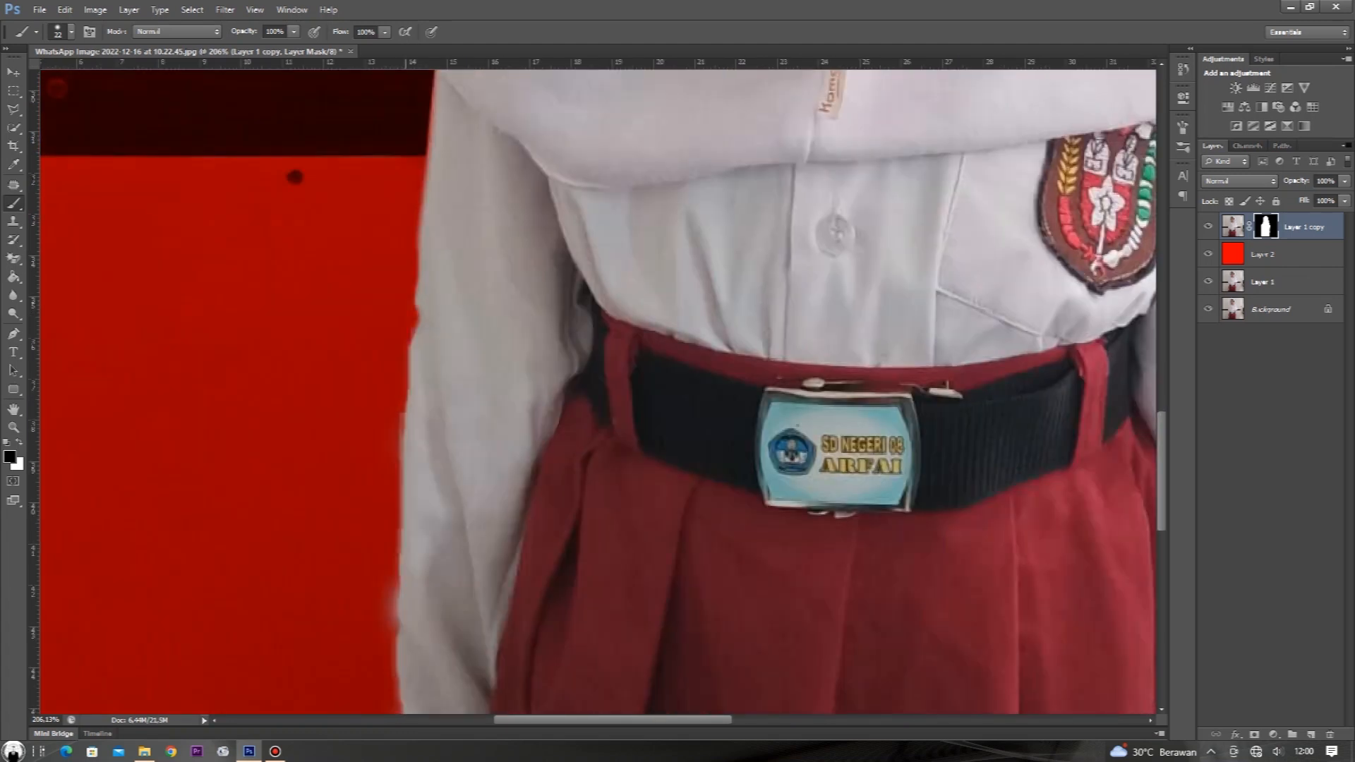
click(406, 337)
mouse_move(400, 360)
mouse_down()
mouse_move(387, 619)
mouse_move(352, 299)
mouse_move(392, 600)
mouse_up()
scroll(599, 388, down, 3)
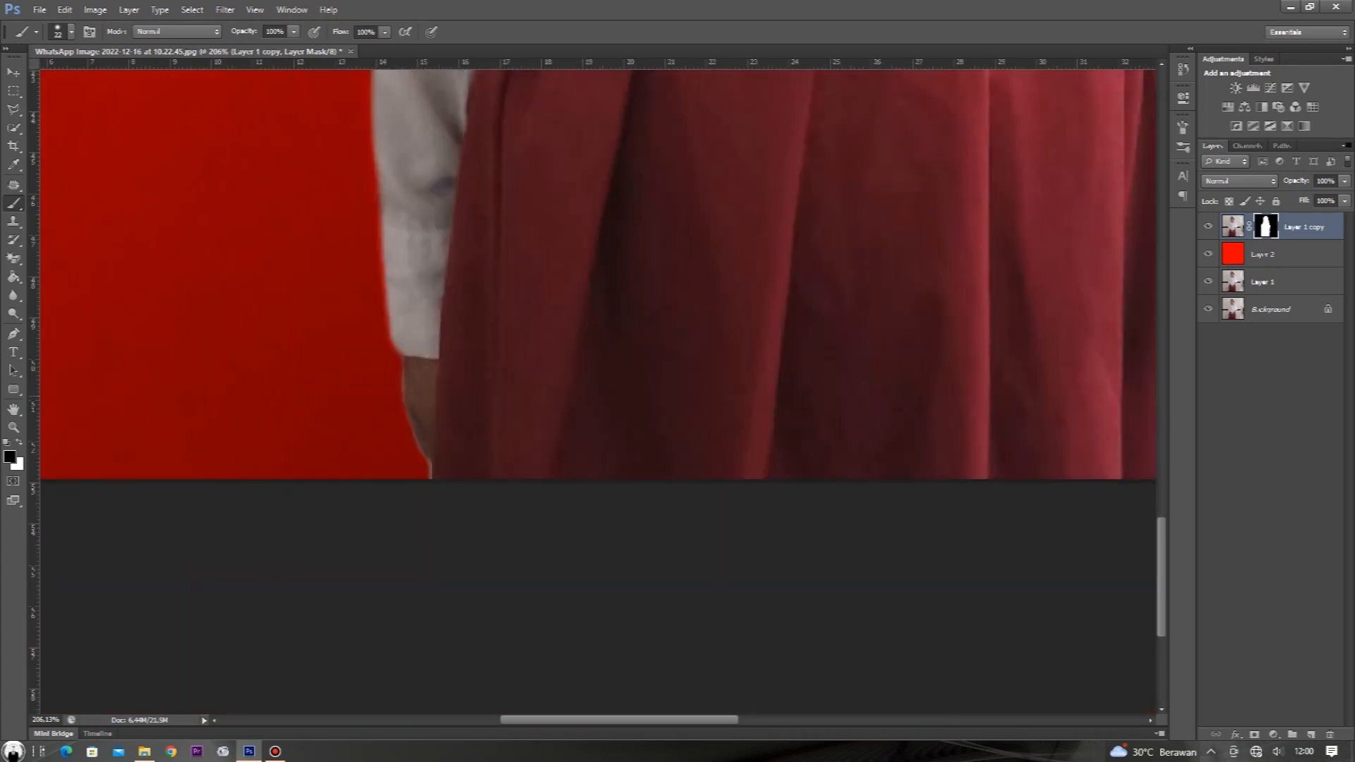
drag(401, 378, 430, 477)
Paint black on the mask along the right hand, cuff and lower sleeve to clean their outer edge.
drag(939, 338, 163, 254)
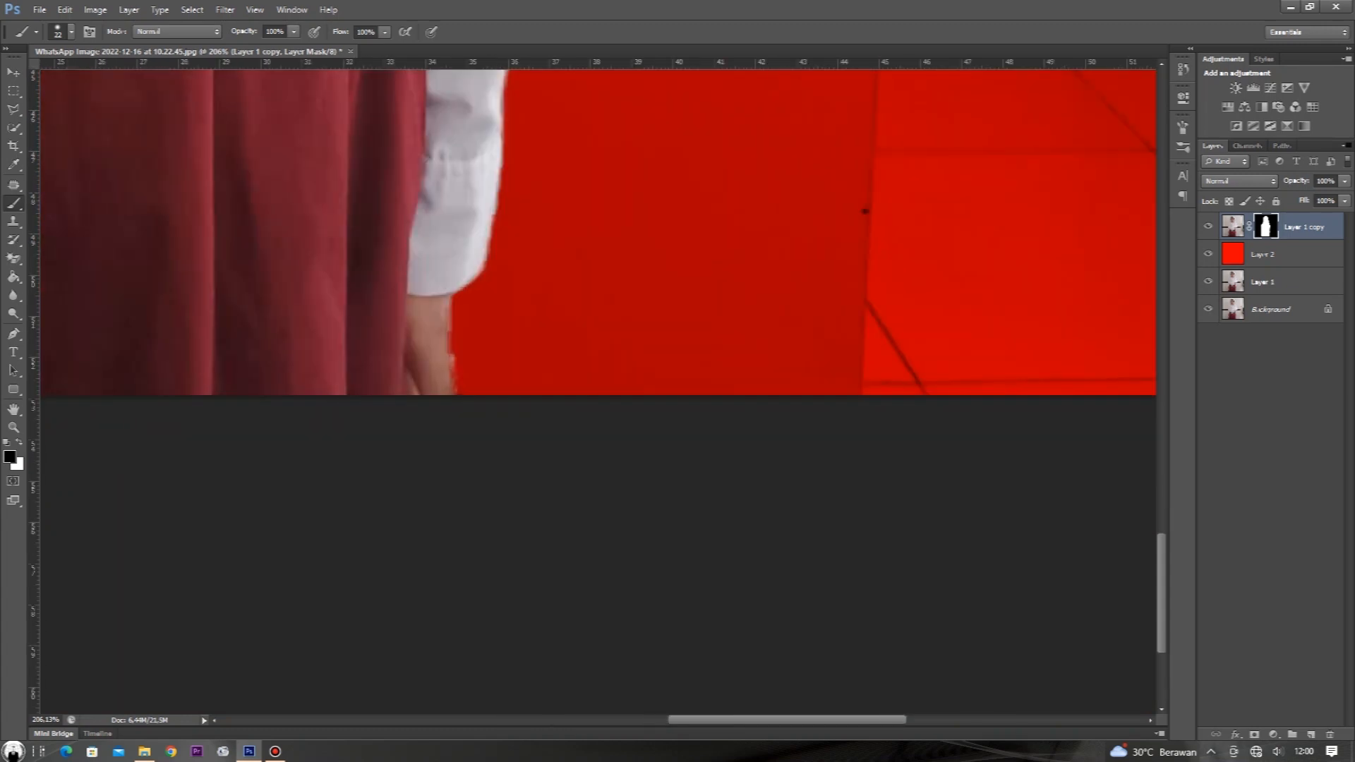
mouse_move(453, 383)
mouse_down()
mouse_move(447, 300)
mouse_move(480, 269)
mouse_up()
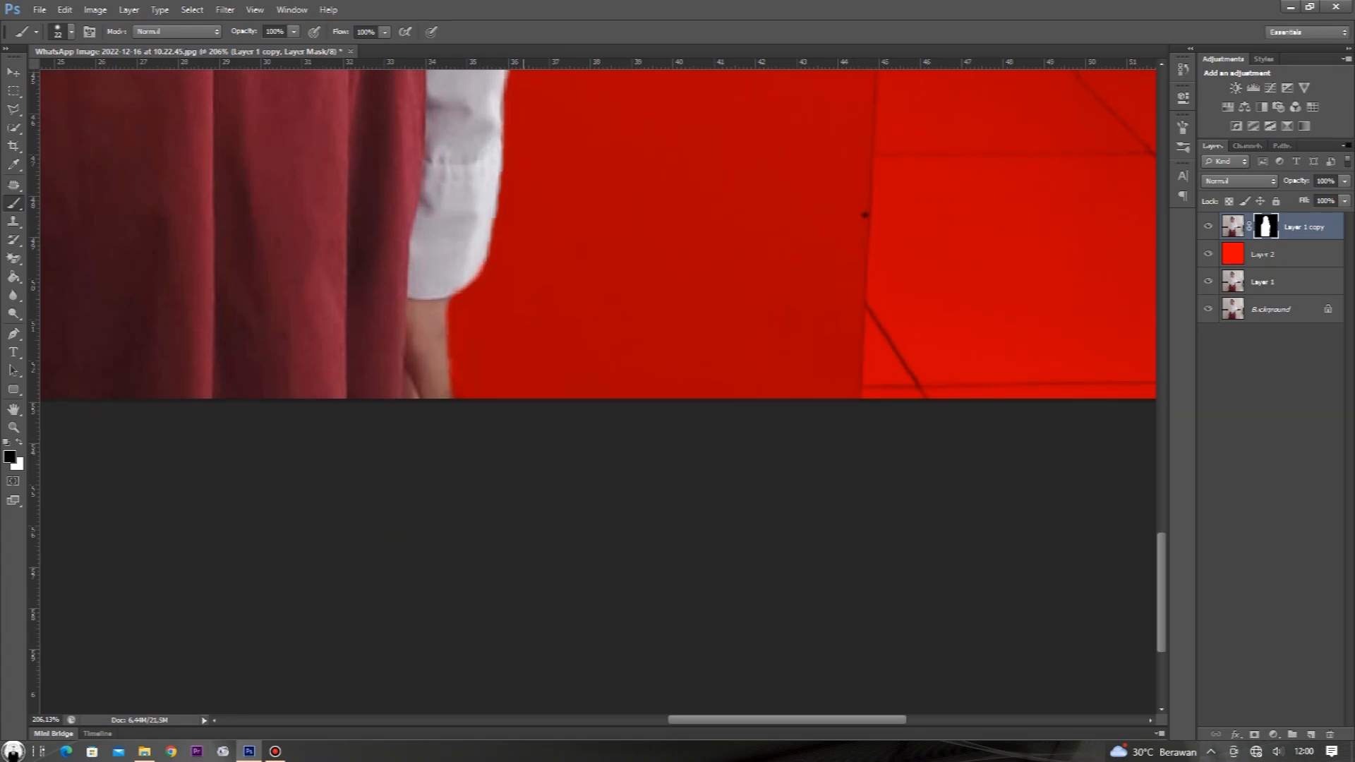
scroll(600, 233, up, 2)
drag(472, 424, 498, 124)
scroll(497, 128, up, 3)
drag(497, 386, 484, 88)
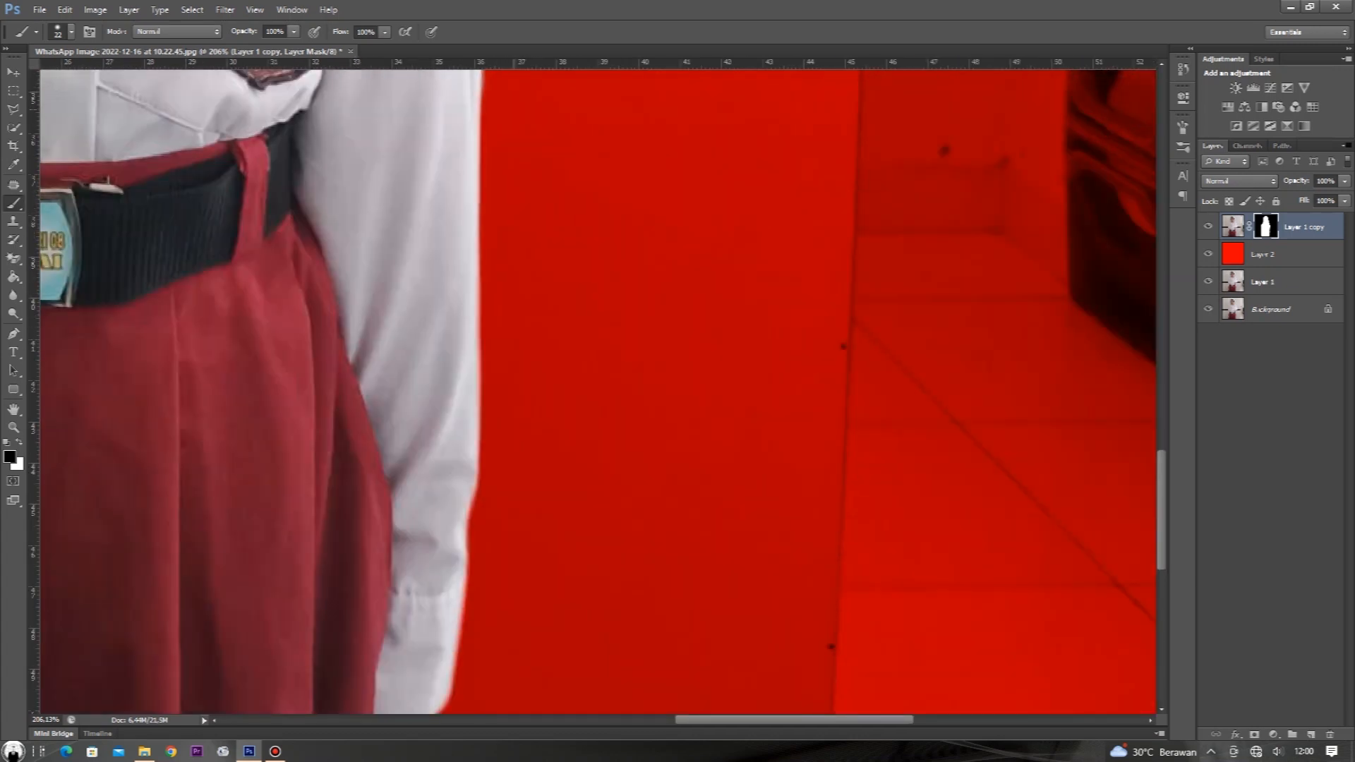
Clean the mask along the upper right sleeve, under the headscarf's right corner and up its slanted edge in black.
scroll(484, 88, up, 5)
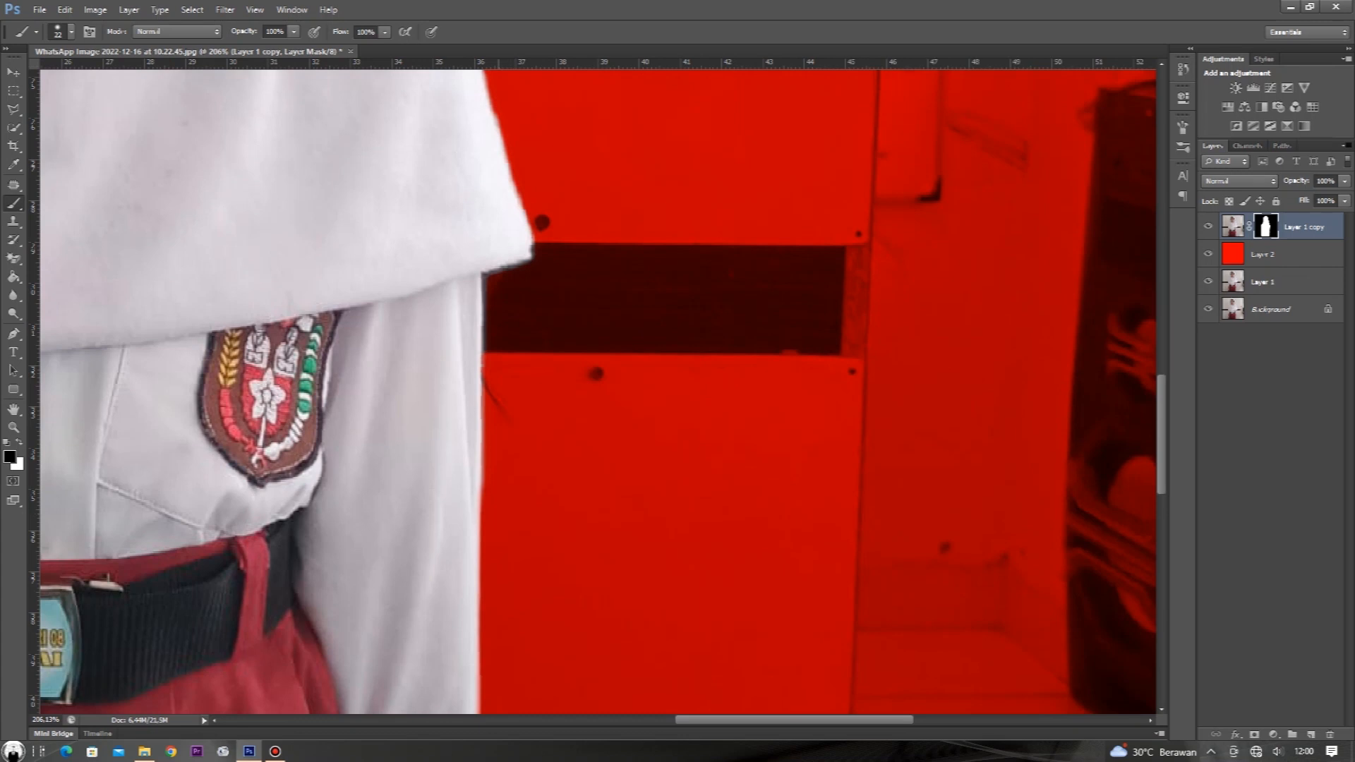
mouse_move(482, 491)
mouse_down()
mouse_move(494, 268)
mouse_move(533, 249)
mouse_up()
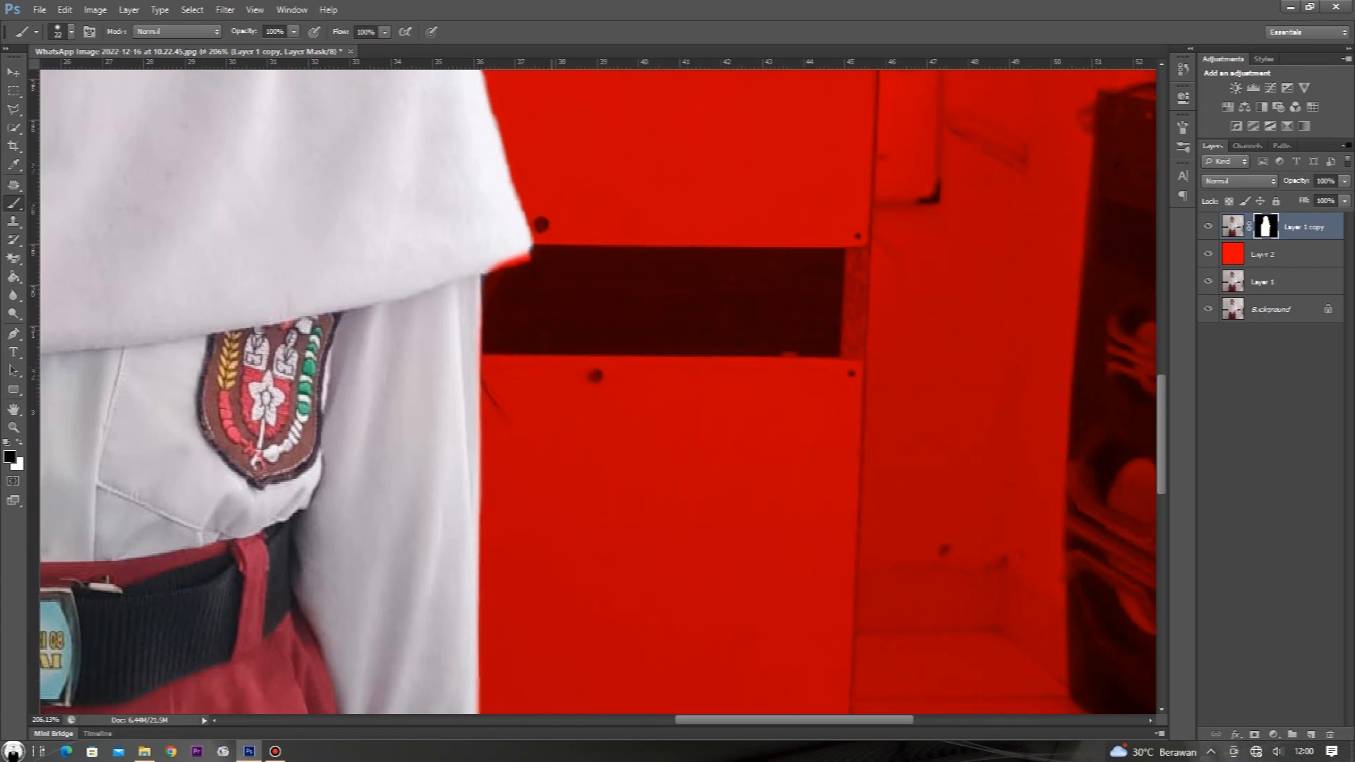
scroll(533, 250, up, 3)
shift+click(507, 261)
shift+click(474, 136)
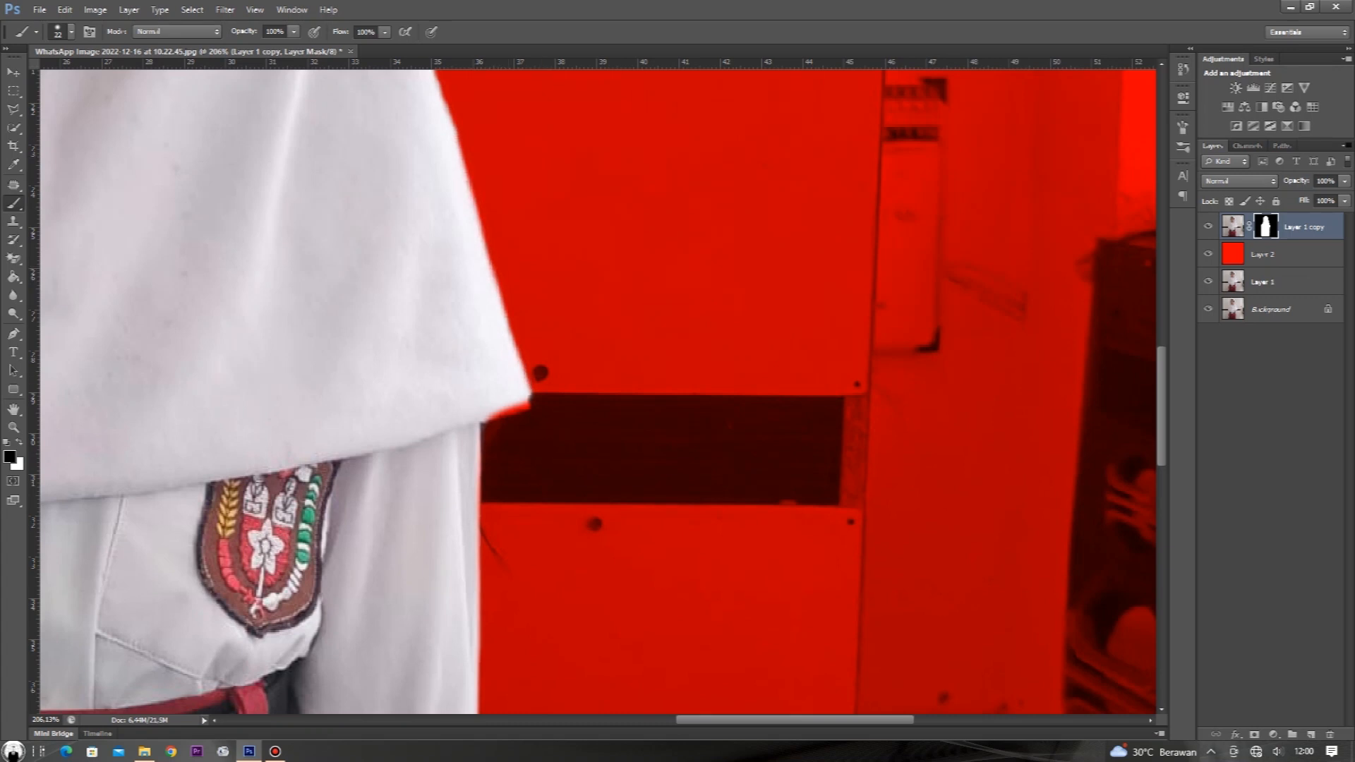
drag(474, 110, 557, 387)
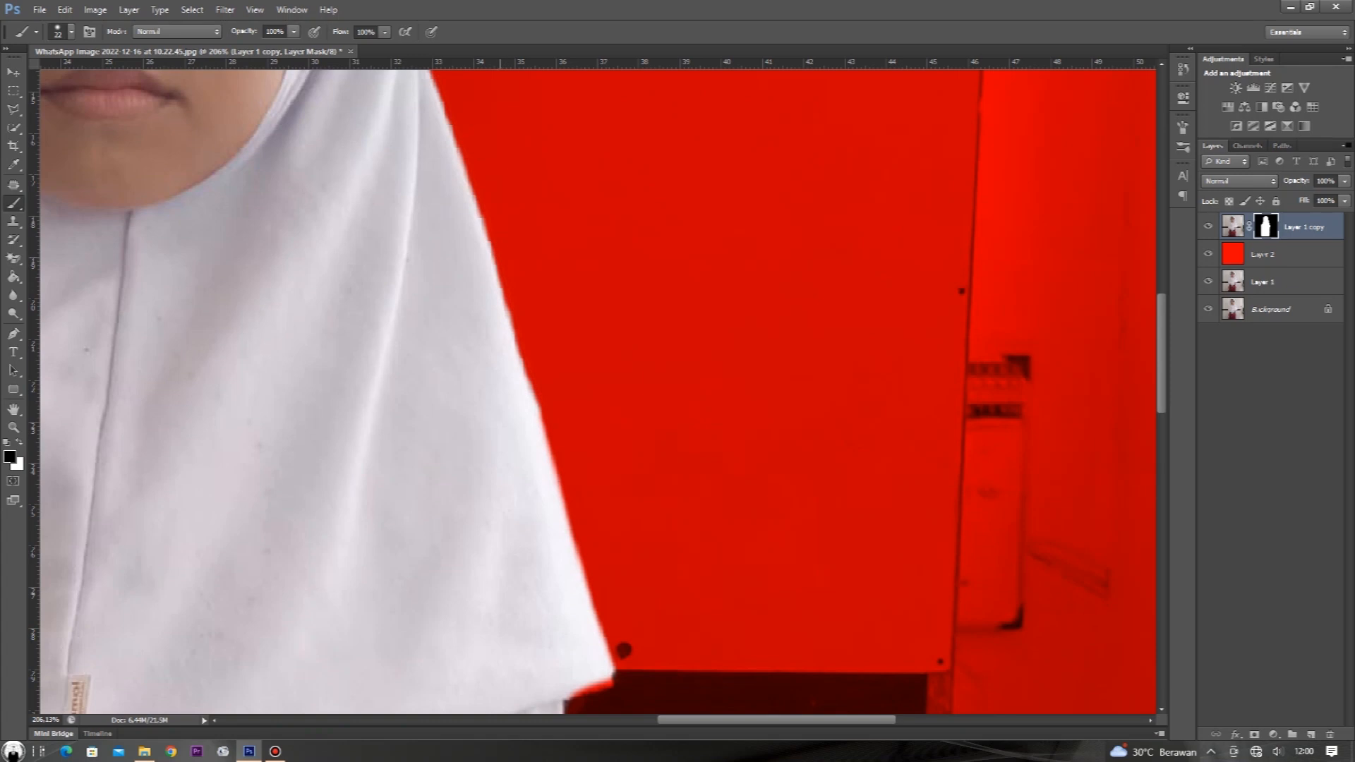
shift+click(498, 228)
shift+click(452, 112)
Smooth the headscarf's right edge beside the chin and the gathered stitching with black on the mask.
drag(450, 111, 537, 500)
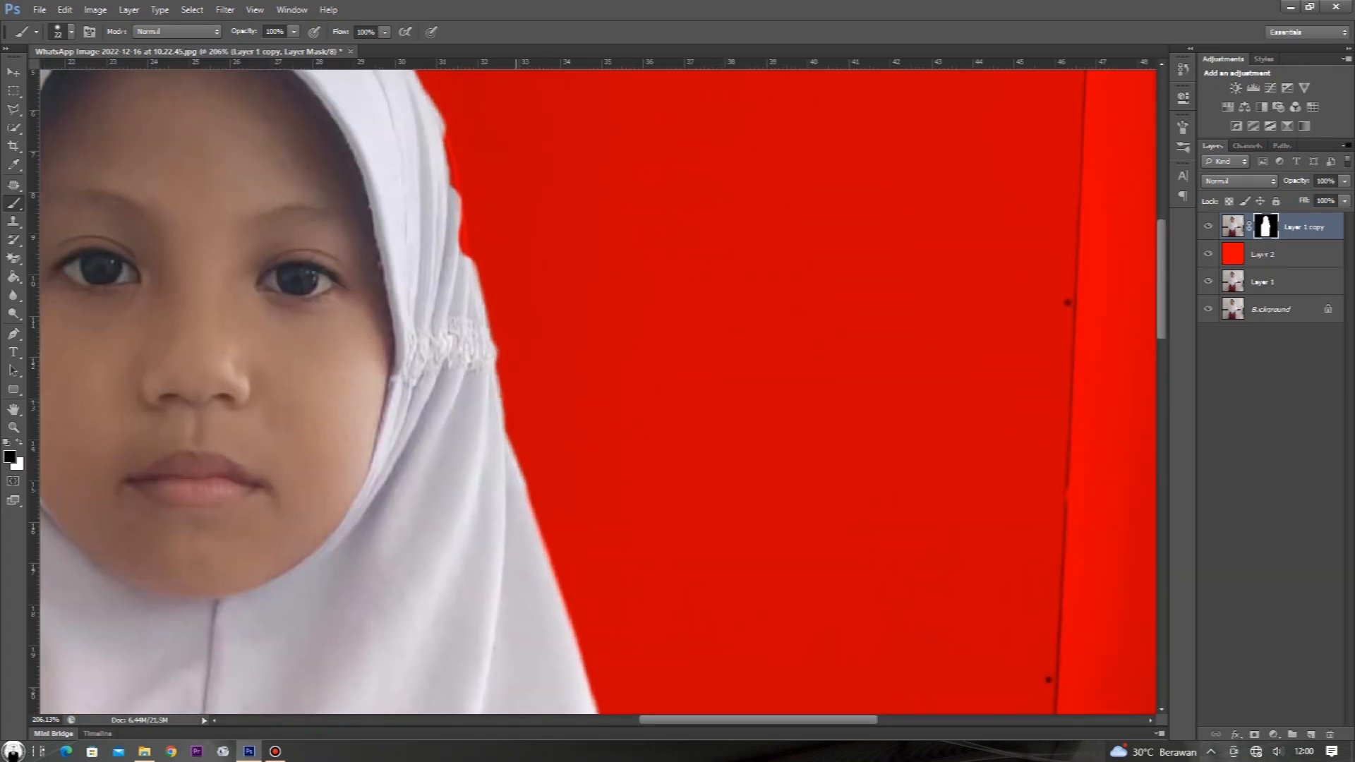
drag(526, 491, 503, 424)
shift+click(515, 382)
shift+click(505, 335)
drag(492, 344, 471, 260)
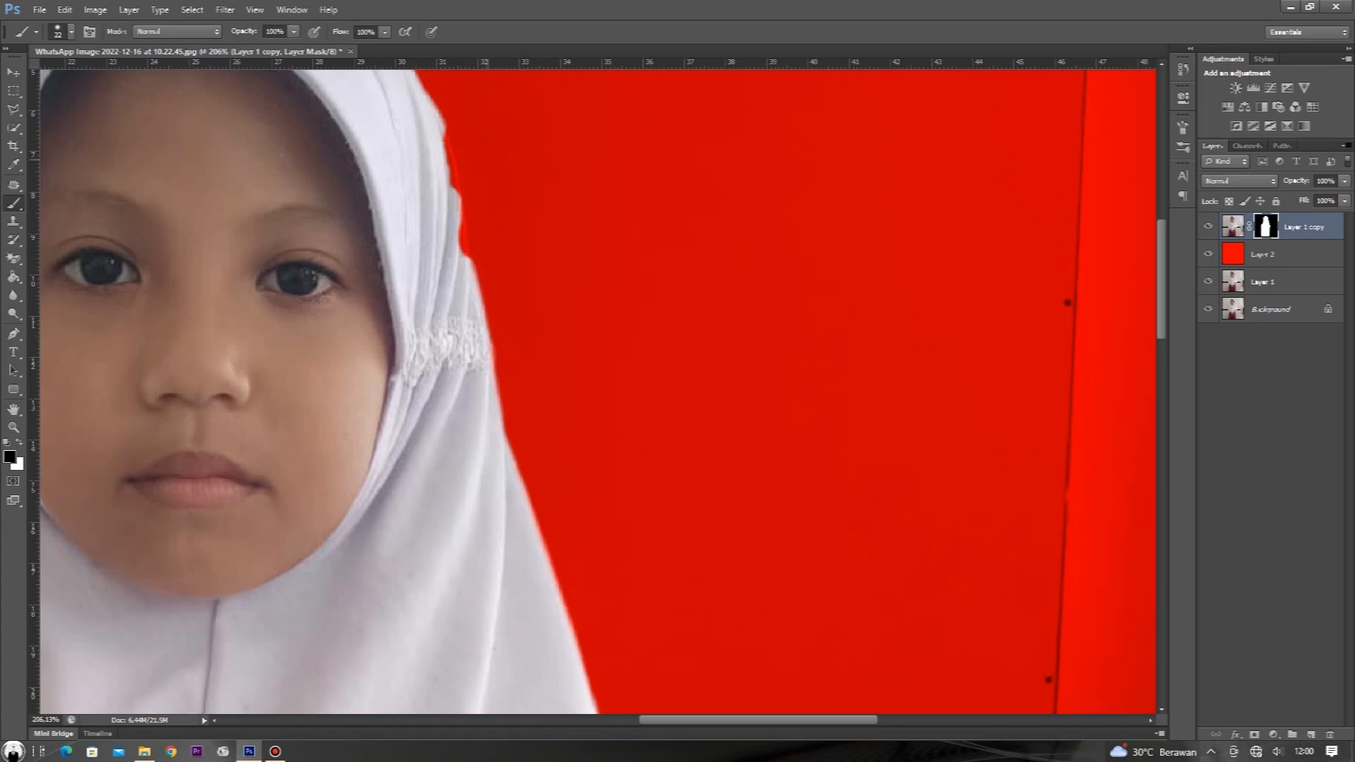
Restore the notched headscarf edge above the right gathers with white on the mask, and even out its outline around the head.
drag(488, 160, 544, 317)
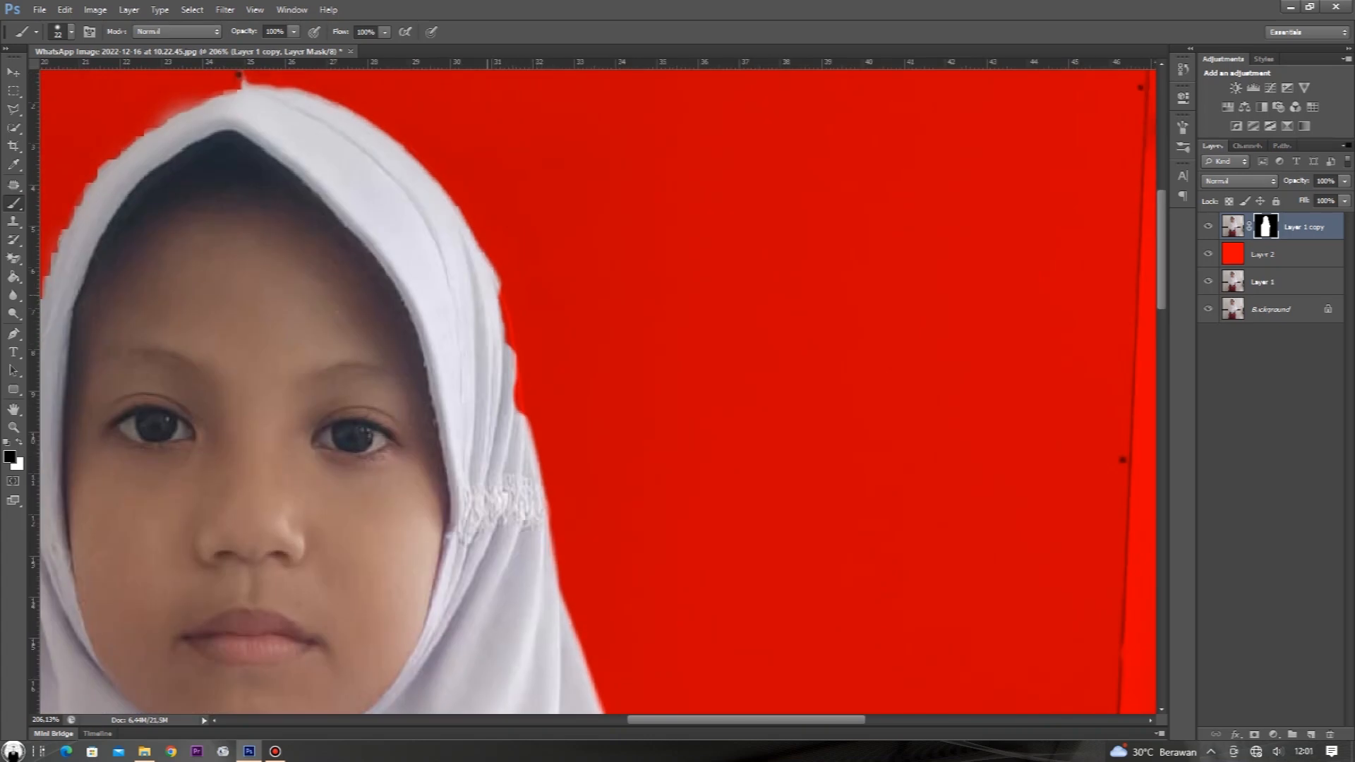
key(x)
click(520, 407)
mouse_move(504, 360)
mouse_down()
mouse_move(509, 401)
mouse_move(503, 285)
mouse_move(473, 219)
mouse_move(497, 360)
mouse_move(475, 321)
mouse_up()
click(480, 309)
mouse_move(445, 275)
mouse_down()
mouse_move(292, 247)
mouse_move(185, 302)
mouse_move(443, 182)
mouse_move(397, 220)
mouse_move(350, 314)
mouse_move(334, 443)
mouse_move(341, 619)
mouse_up()
click(306, 245)
scroll(599, 392, down, 3)
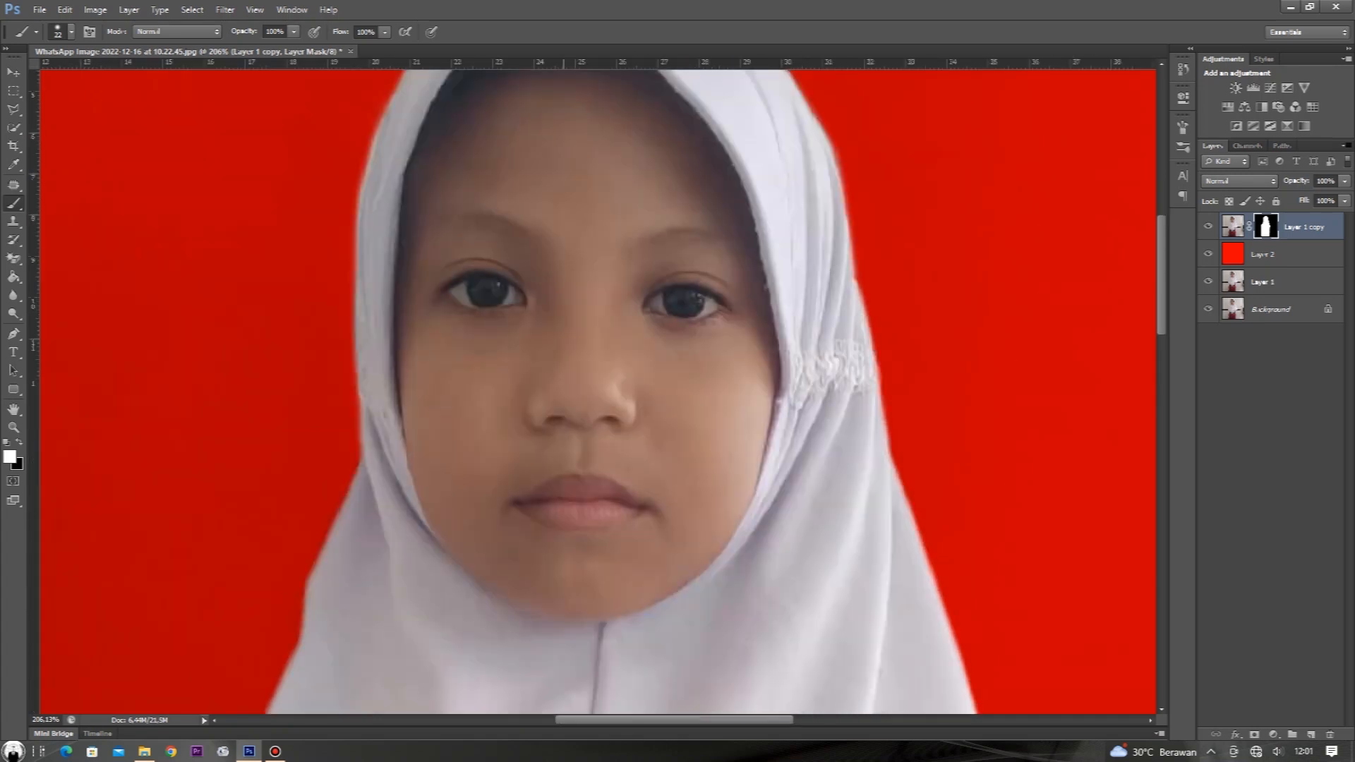
Touch up the mask in black at the headscarf's peak and along its right edge beside the gathers.
scroll(599, 392, up, 4)
scroll(599, 392, up, 2)
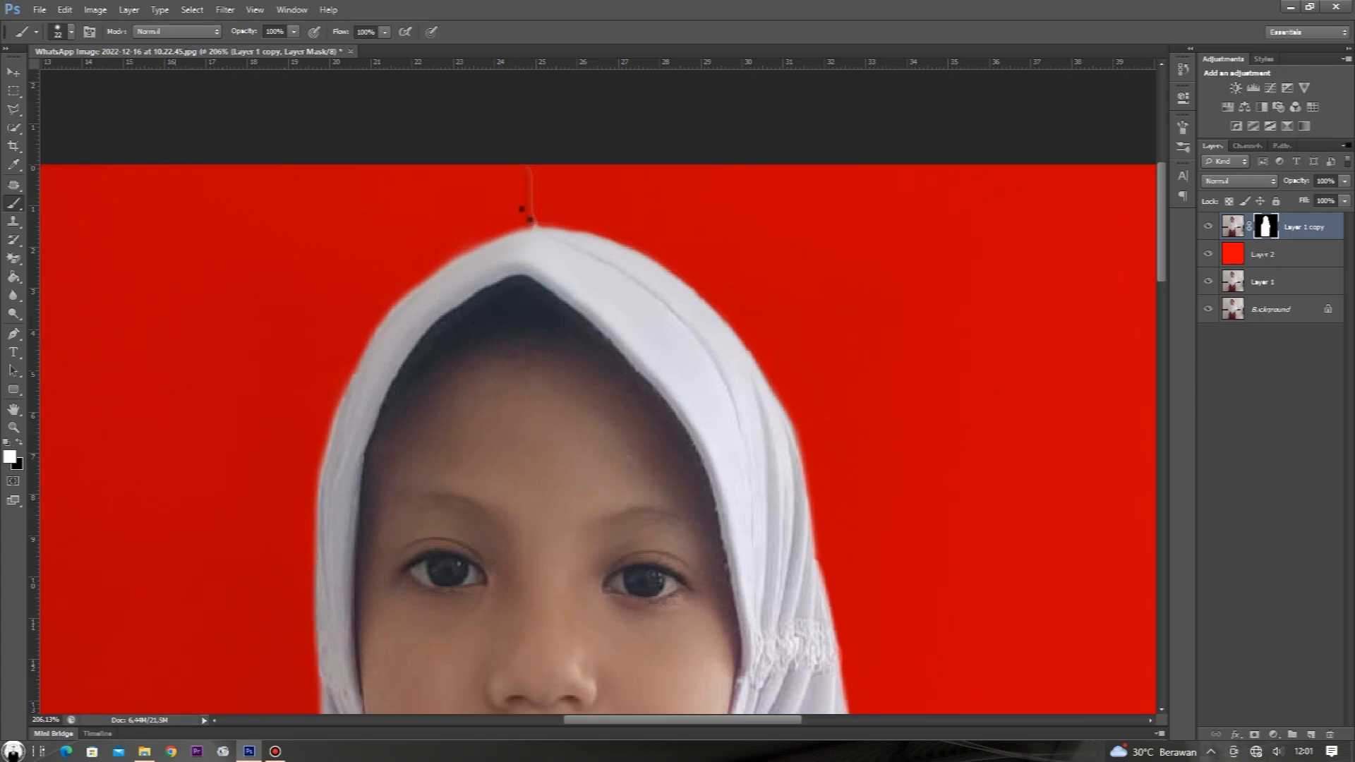
key(x)
click(538, 217)
drag(803, 463, 698, 307)
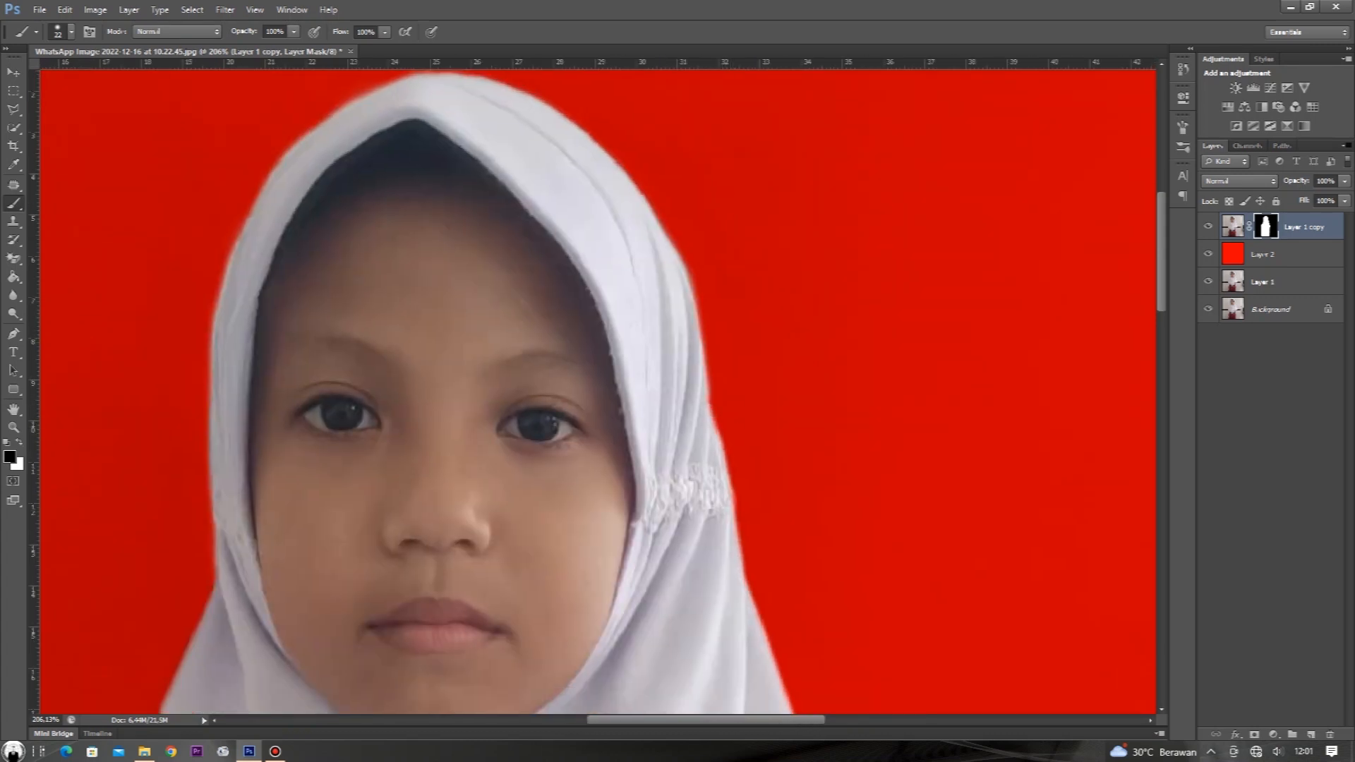
drag(749, 512, 743, 487)
Brighten Layer 1 with a Curves adjustment, raising the RGB curve at input 75 to output 184.
scroll(639, 356, down, 6)
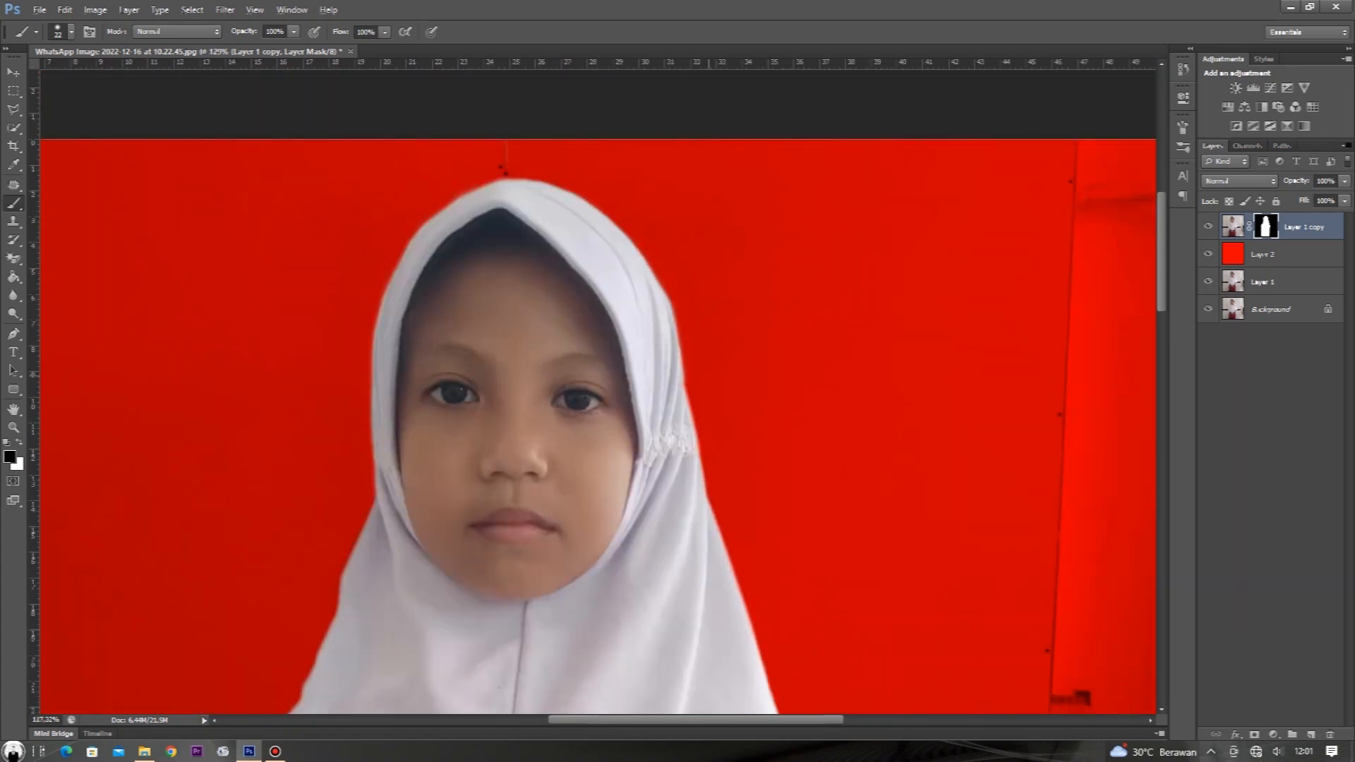
scroll(598, 391, down, 4)
scroll(598, 391, up, 1)
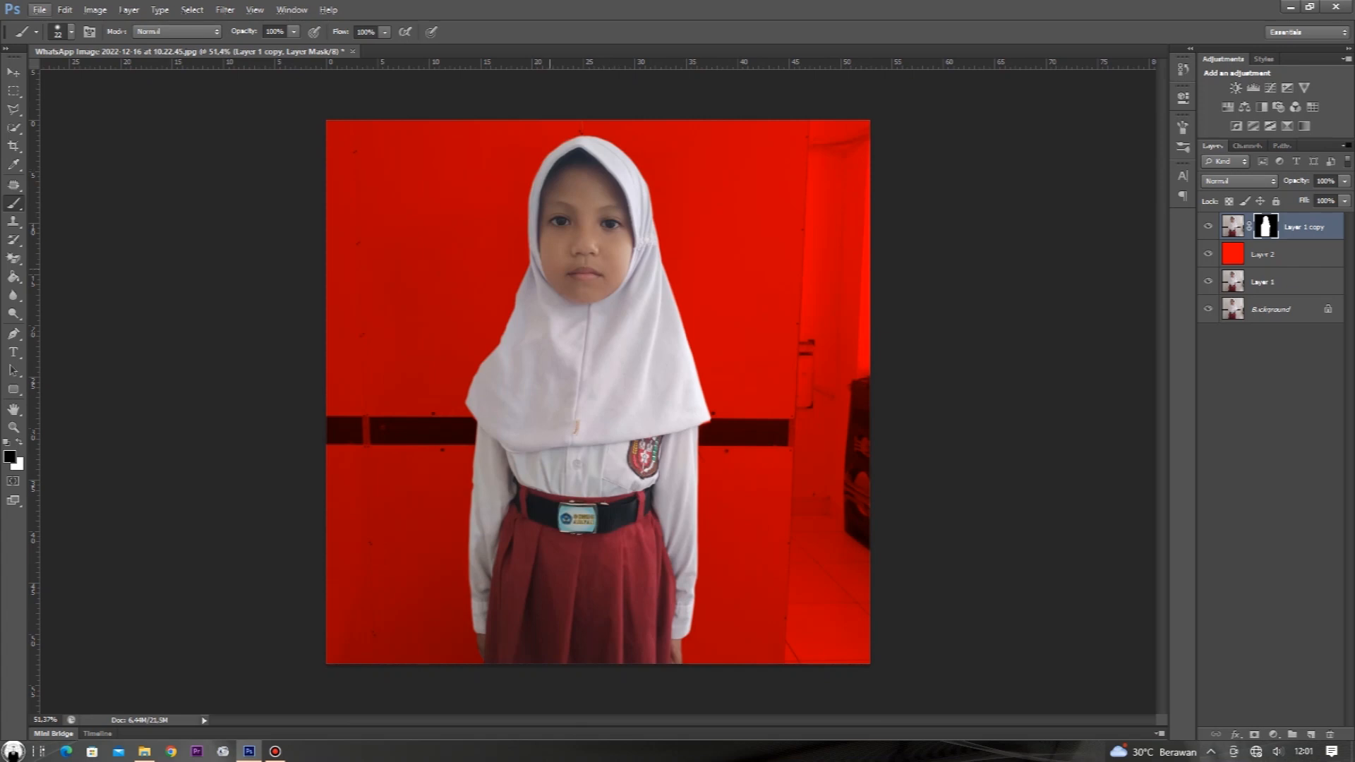
click(1279, 281)
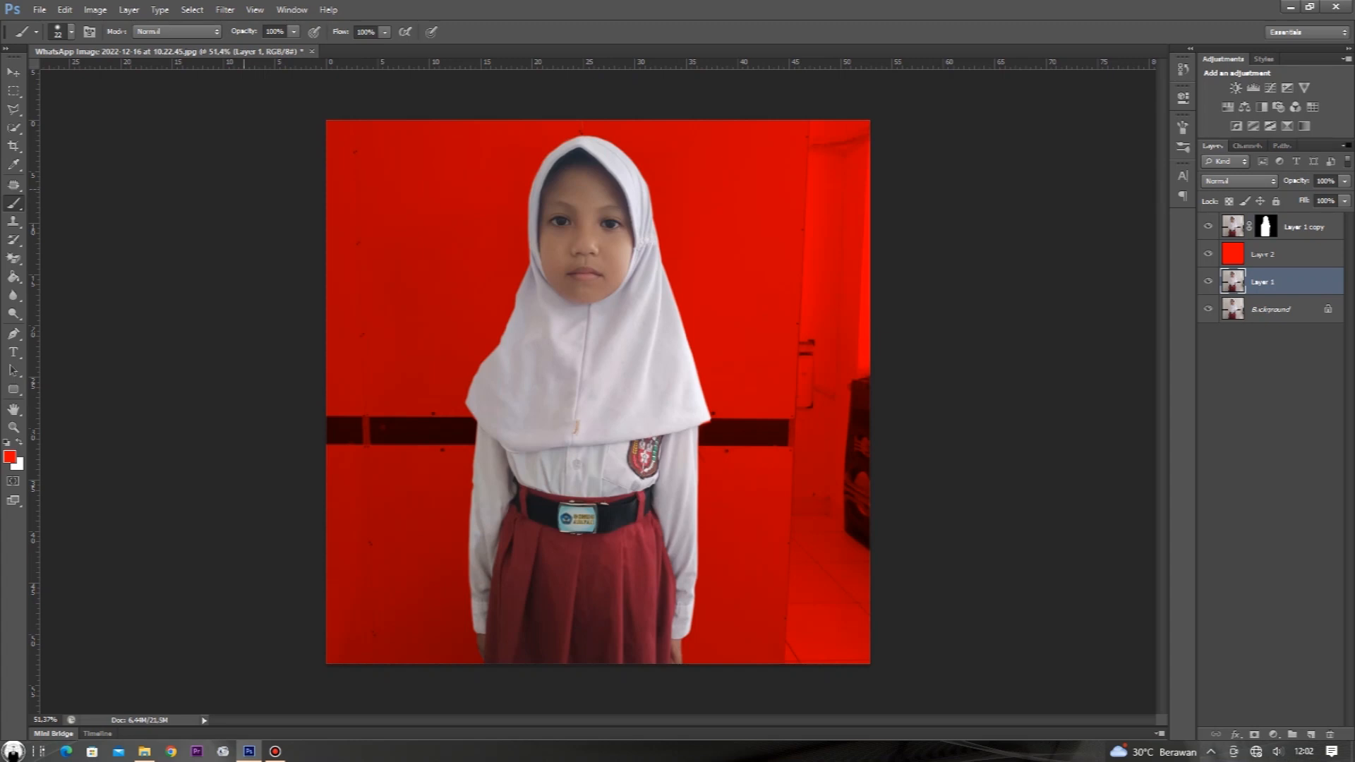
click(64, 10)
mouse_move(94, 10)
mouse_move(116, 46)
click(296, 71)
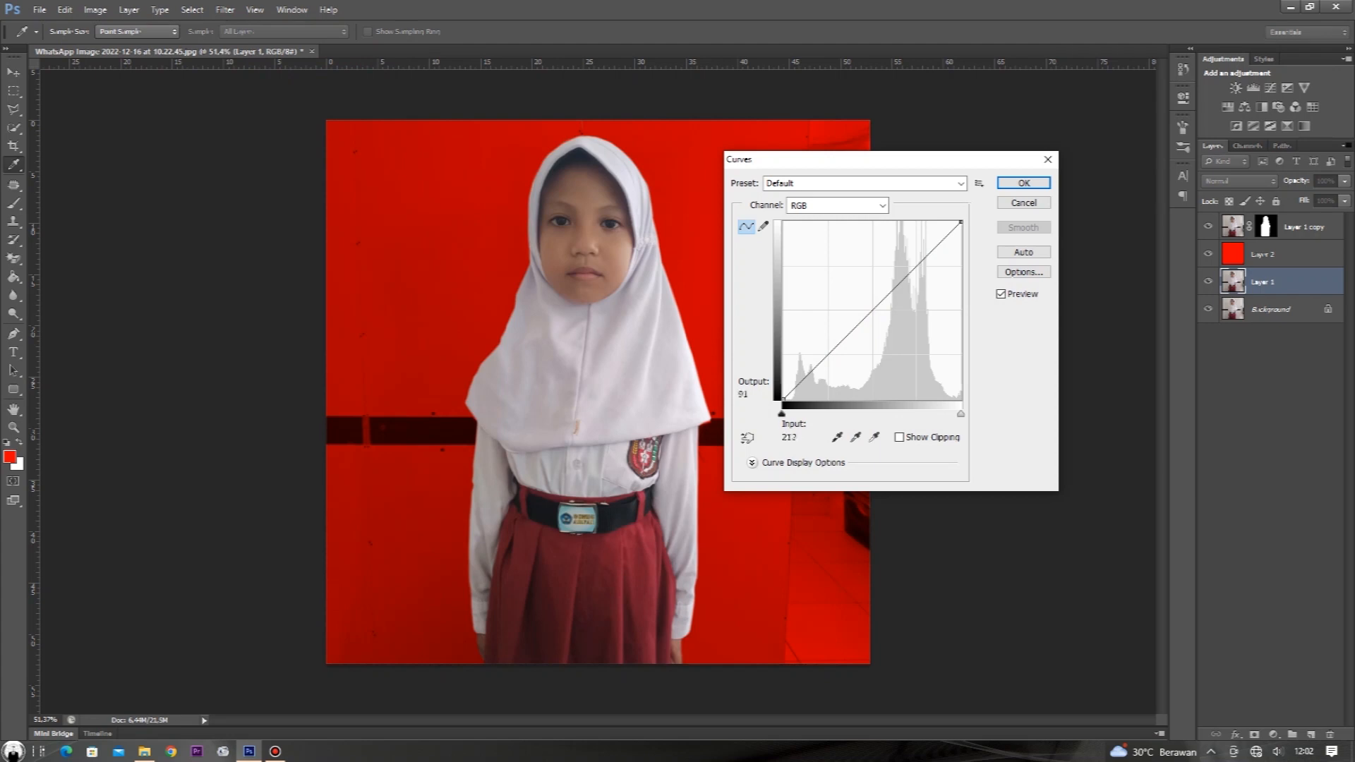
click(872, 307)
drag(872, 307, 836, 271)
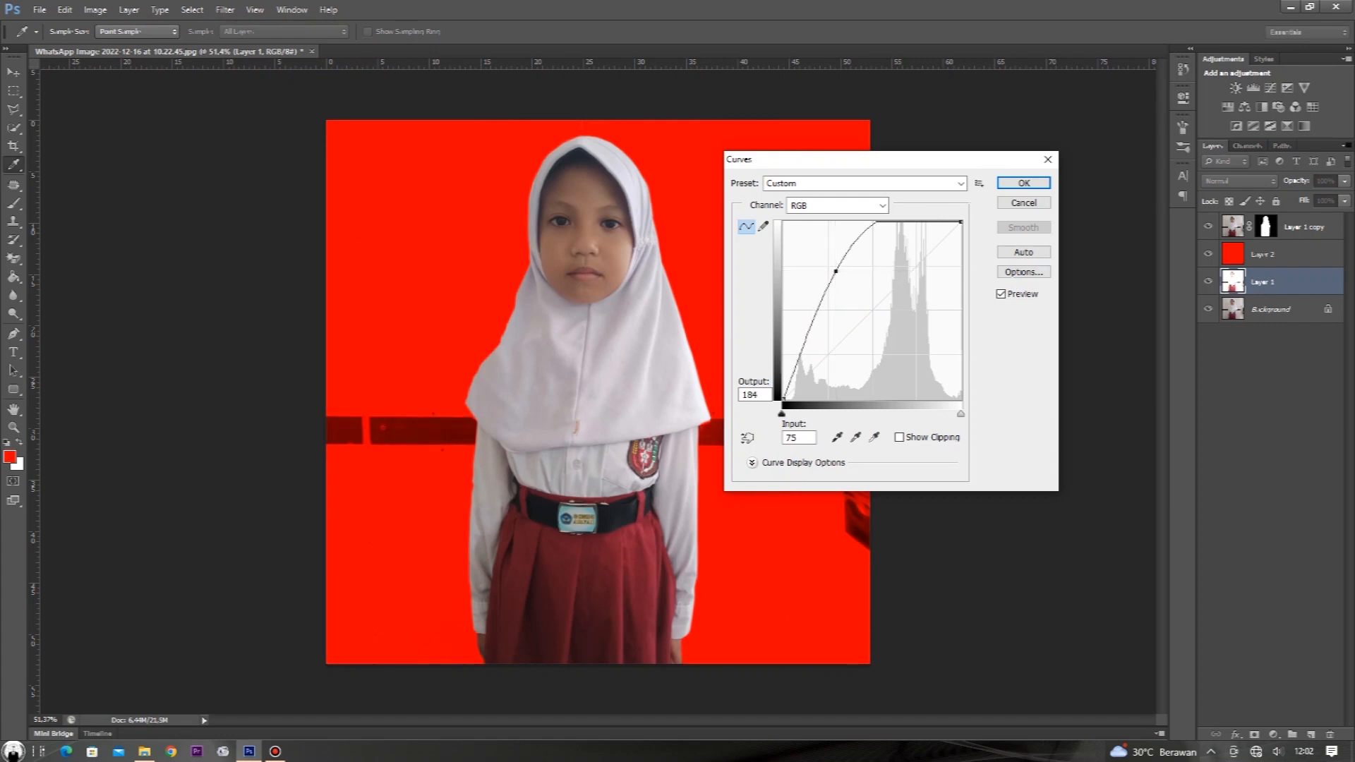
click(1023, 183)
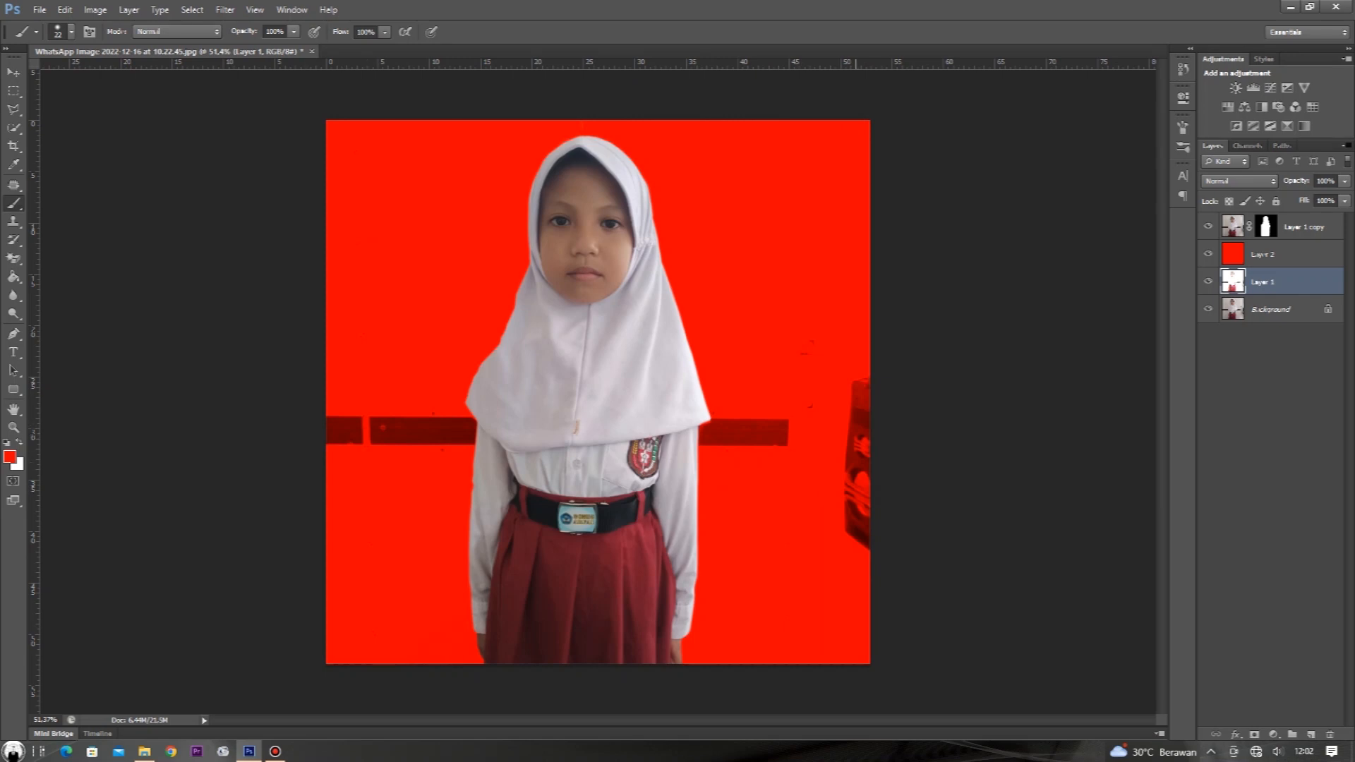
Hide Layer 2 and Layer 1 copy, and sample the brightened wall's white as the brush colour.
click(1207, 254)
click(1207, 227)
key(x)
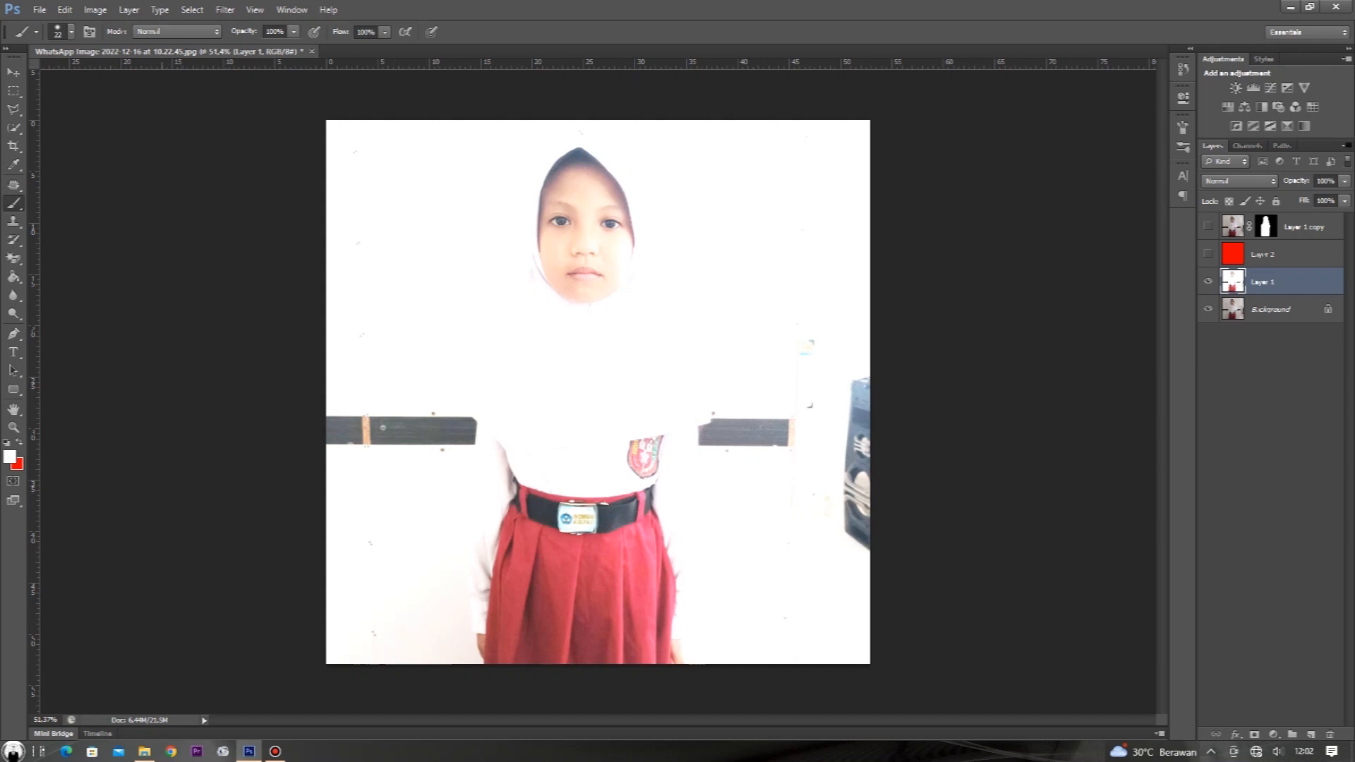
key(i)
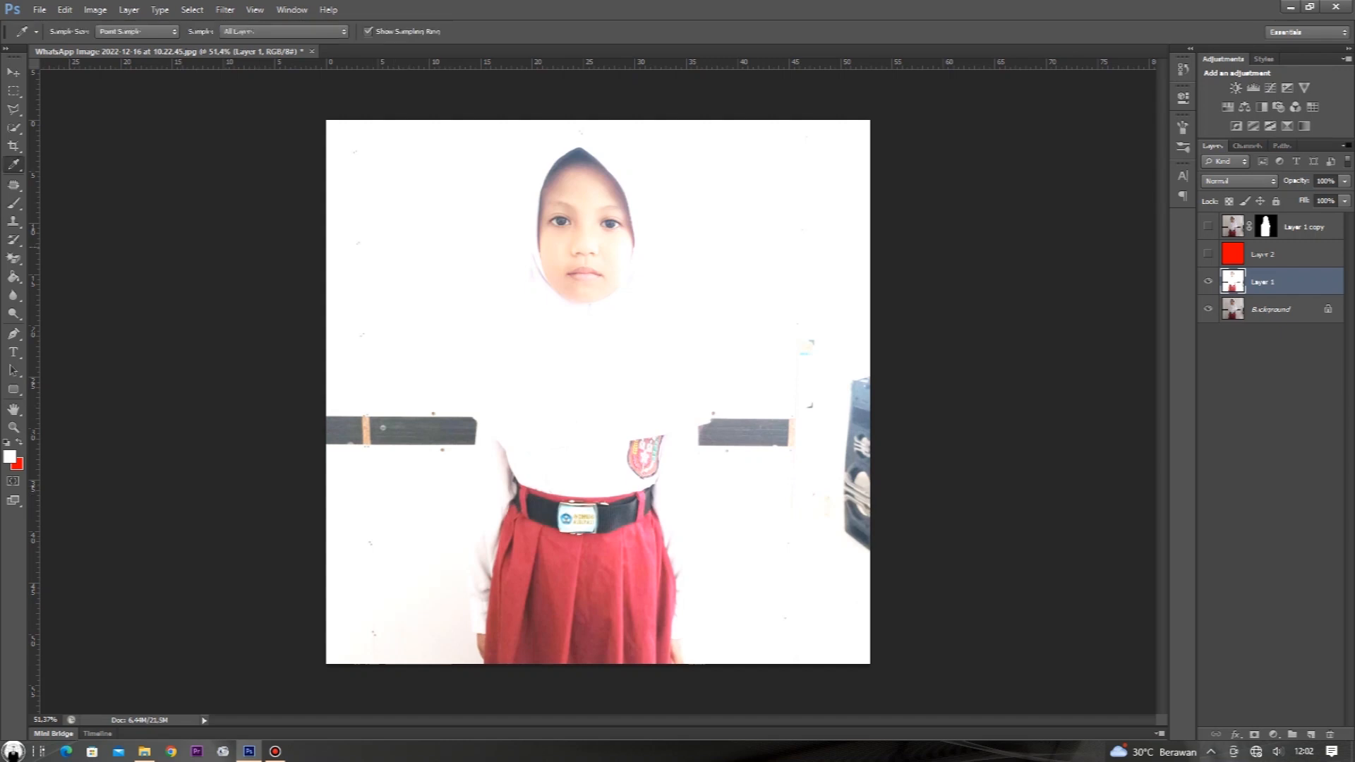
click(412, 253)
key(b)
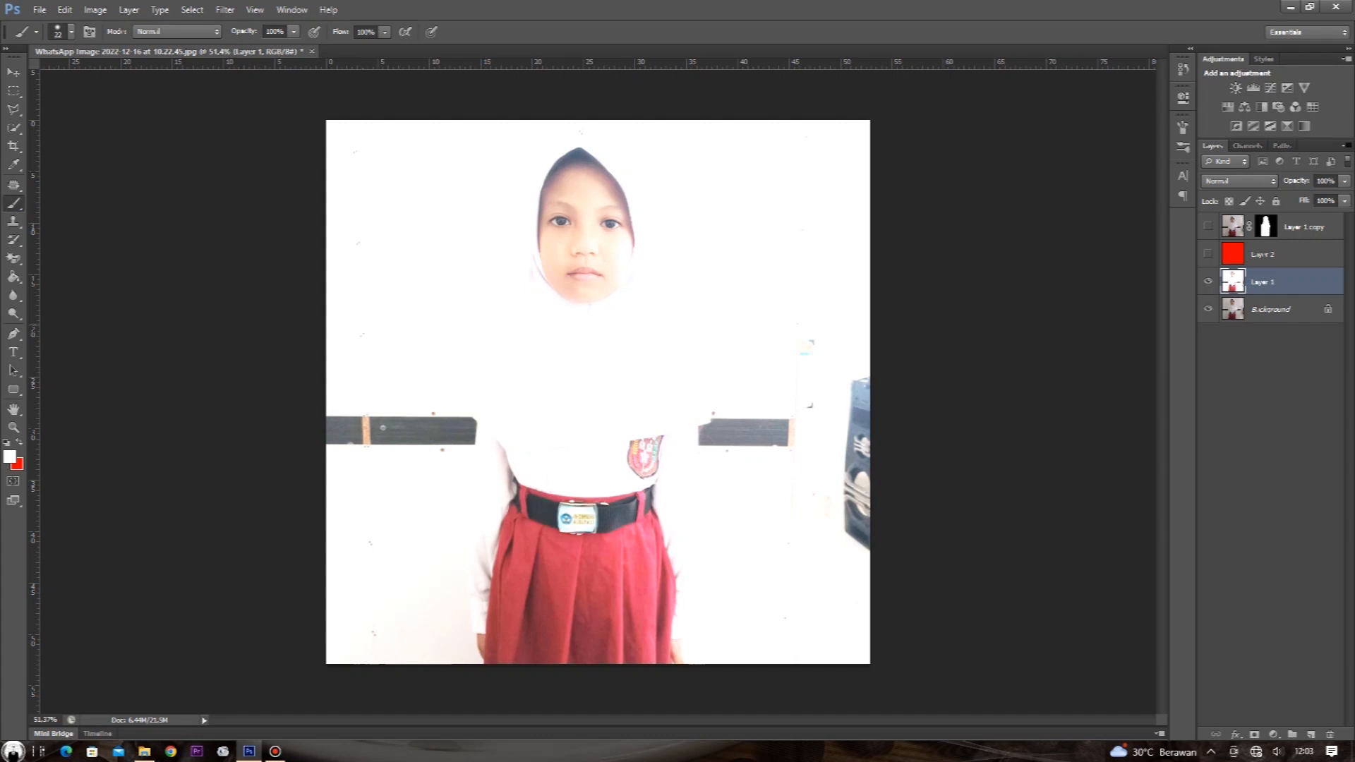
Paint over the dark wall strips and the speaker on Layer 1 with a 143 px brush, and show both upper layers again.
right_click(400, 314)
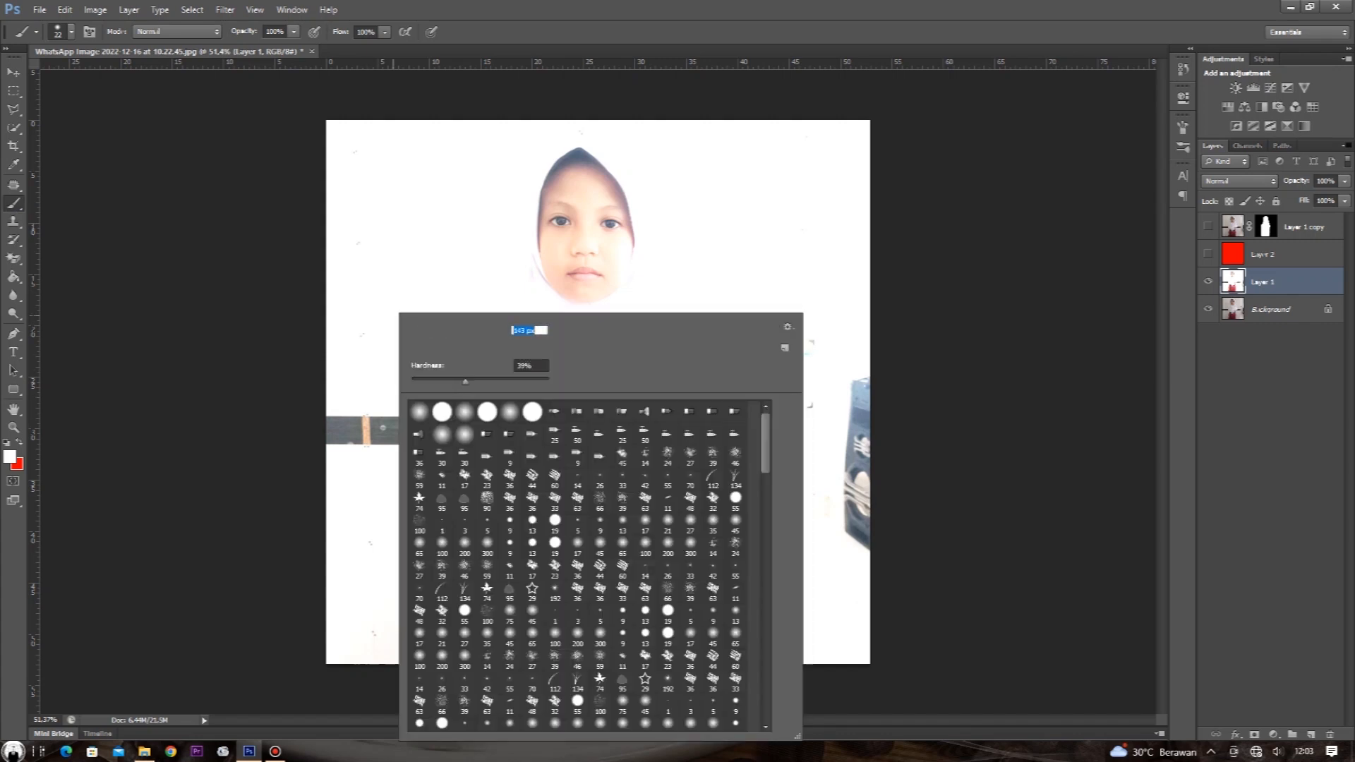
key(Return)
drag(310, 431, 459, 430)
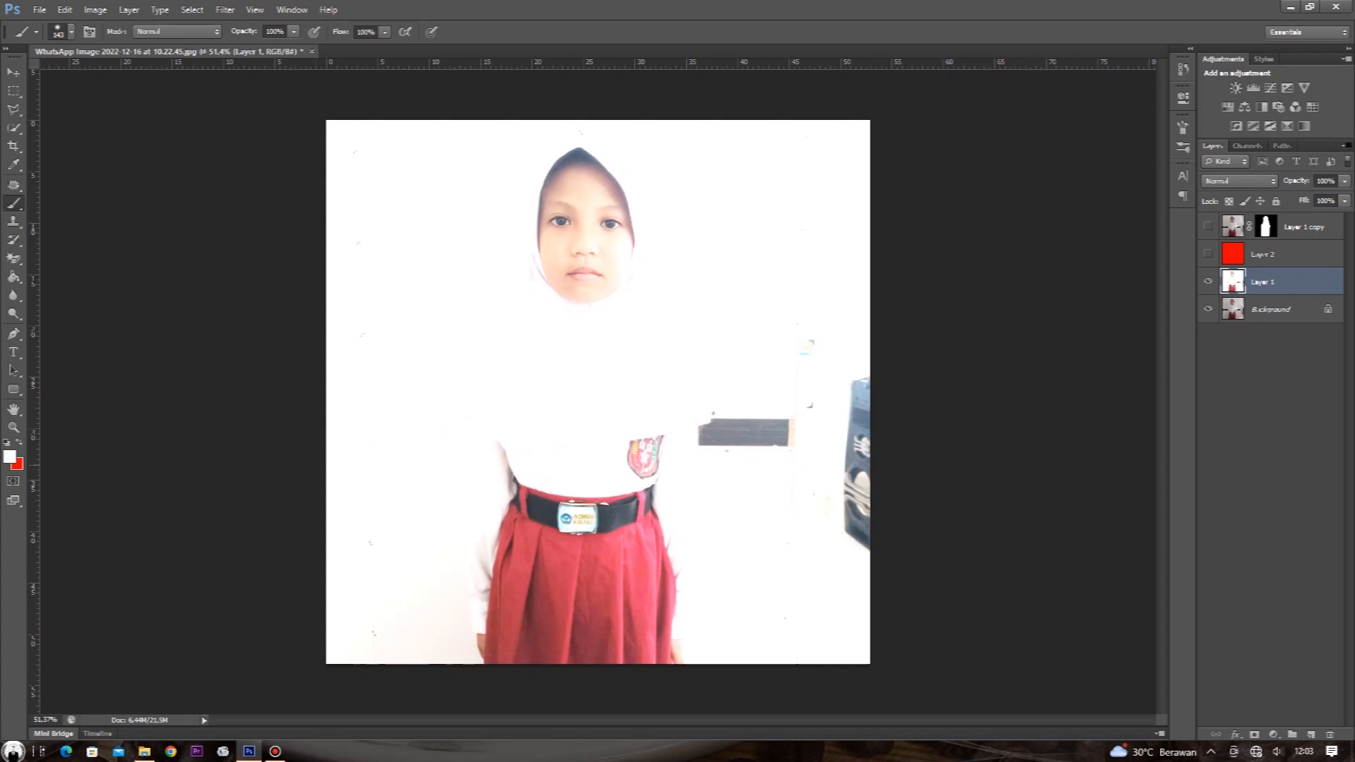
mouse_move(719, 432)
mouse_down()
mouse_move(737, 432)
mouse_move(810, 360)
mouse_move(861, 405)
mouse_up()
drag(857, 459, 858, 547)
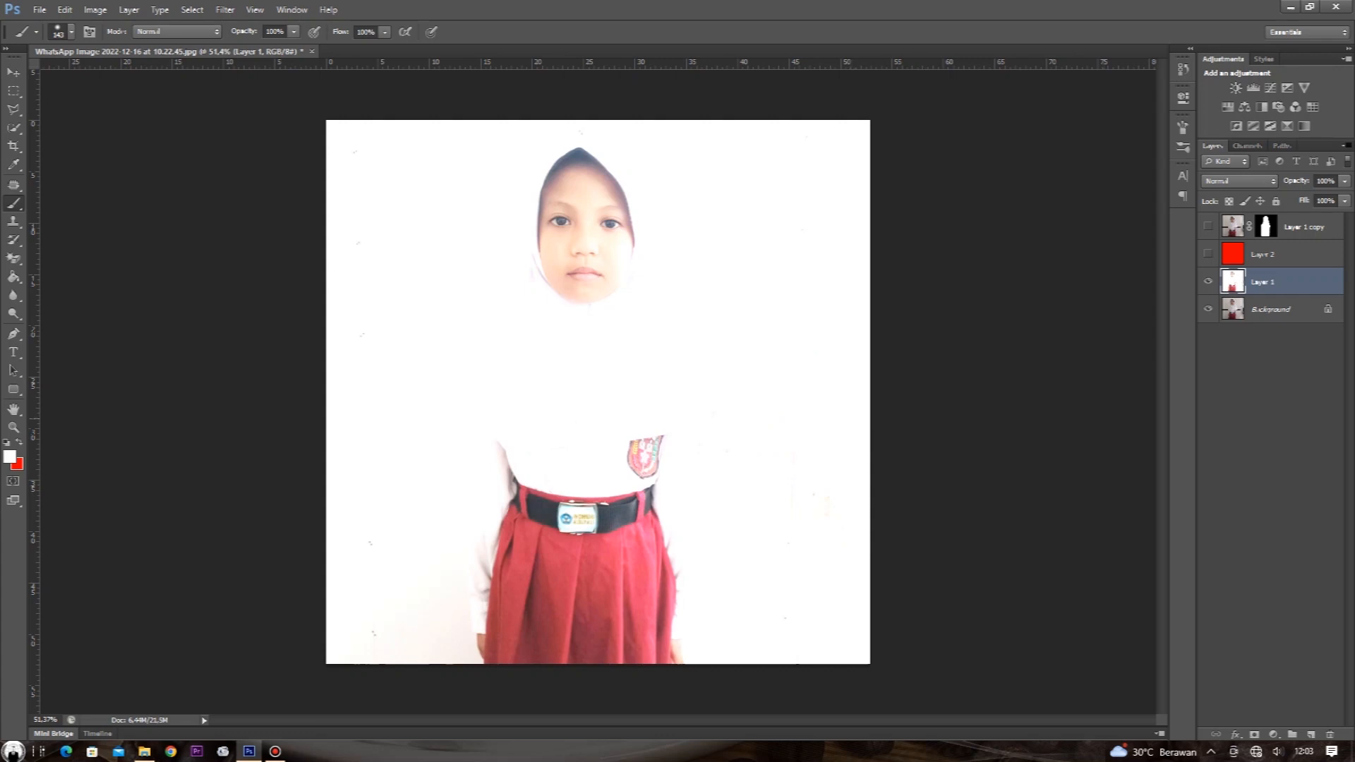
click(1207, 253)
click(1207, 226)
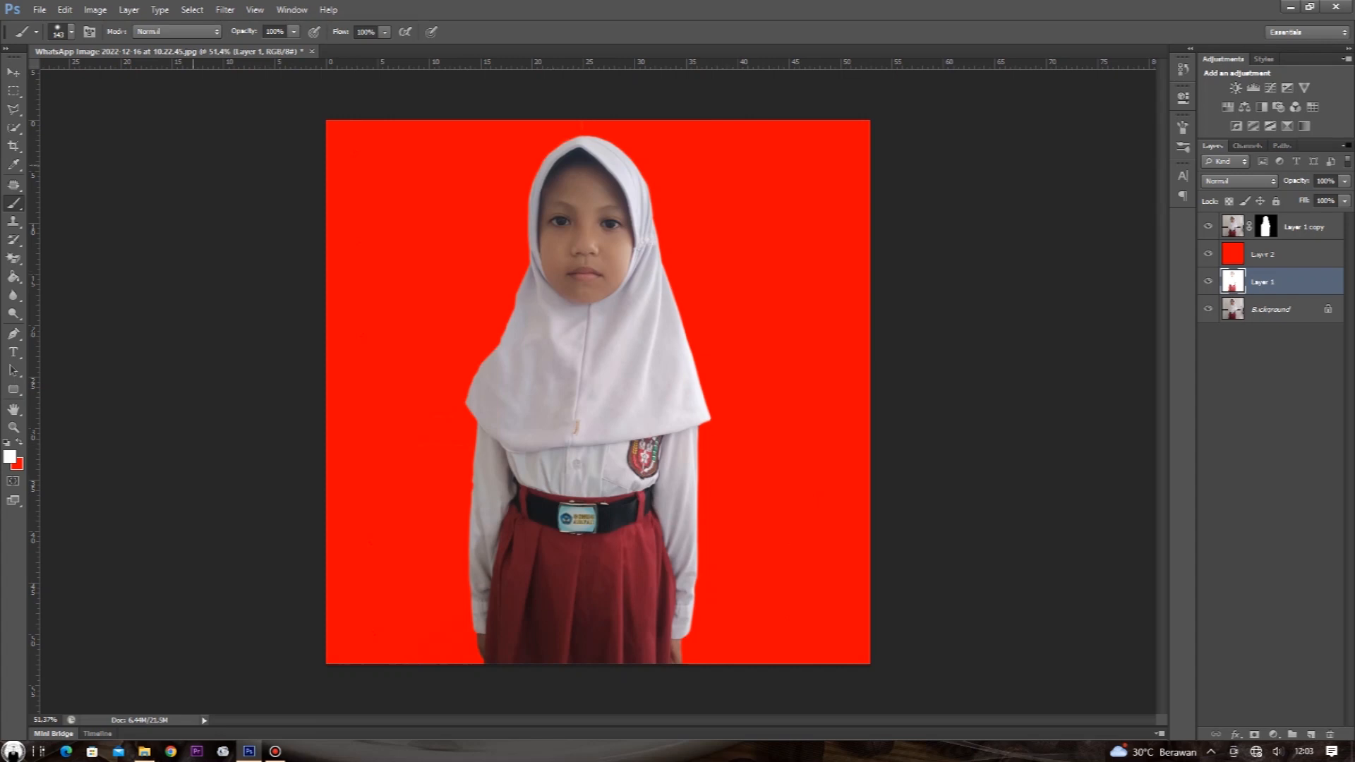
Brighten the girl on Layer 1 copy with Levels, setting the midtone input to 1.43 and the white input to 218.
key(v)
click(621, 339)
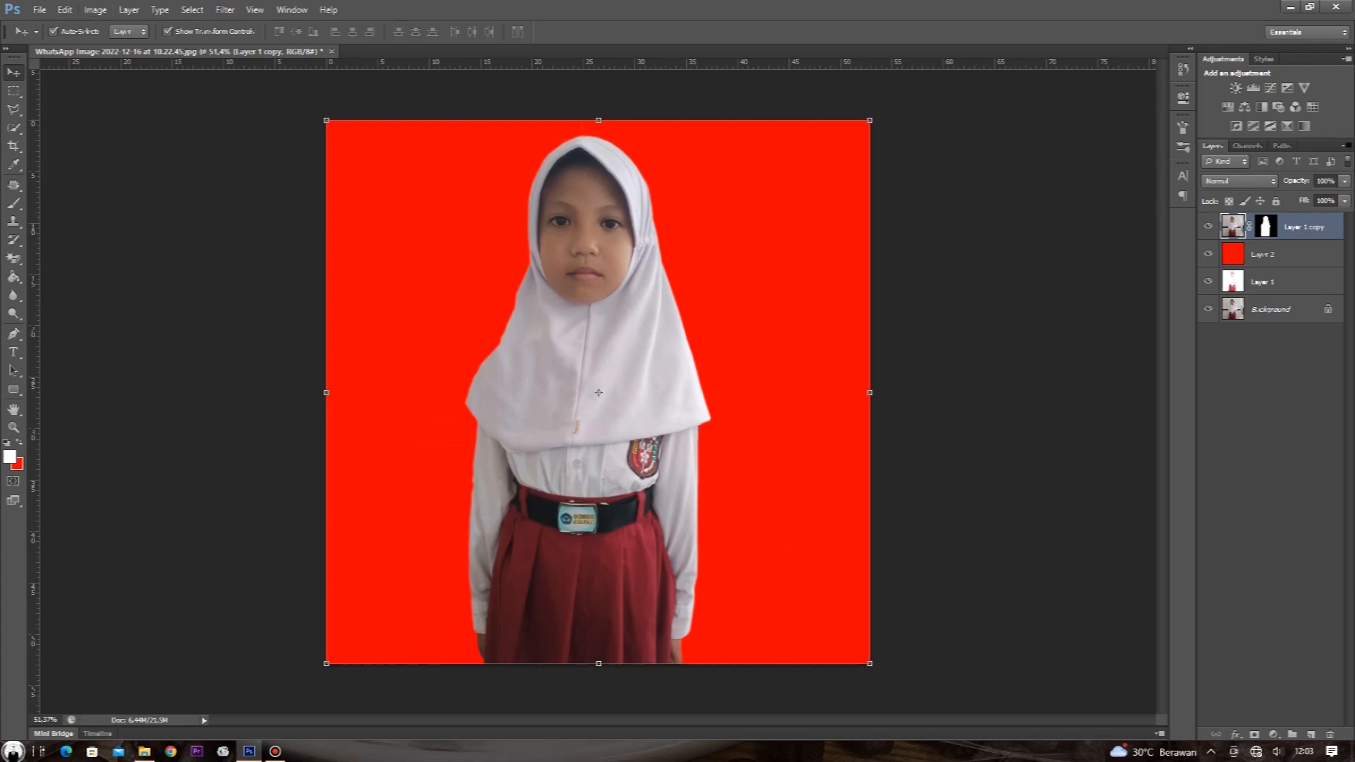
click(95, 9)
mouse_move(116, 45)
click(268, 58)
drag(1010, 289, 933, 288)
drag(1099, 289, 1073, 288)
key(shift+Tab)
key(Up)
key(Up)
key(Up)
key(Up)
key(Up)
key(Up)
key(Up)
key(Up)
key(Up)
key(Up)
key(Up)
key(Up)
key(Up)
key(Up)
key(Up)
key(Up)
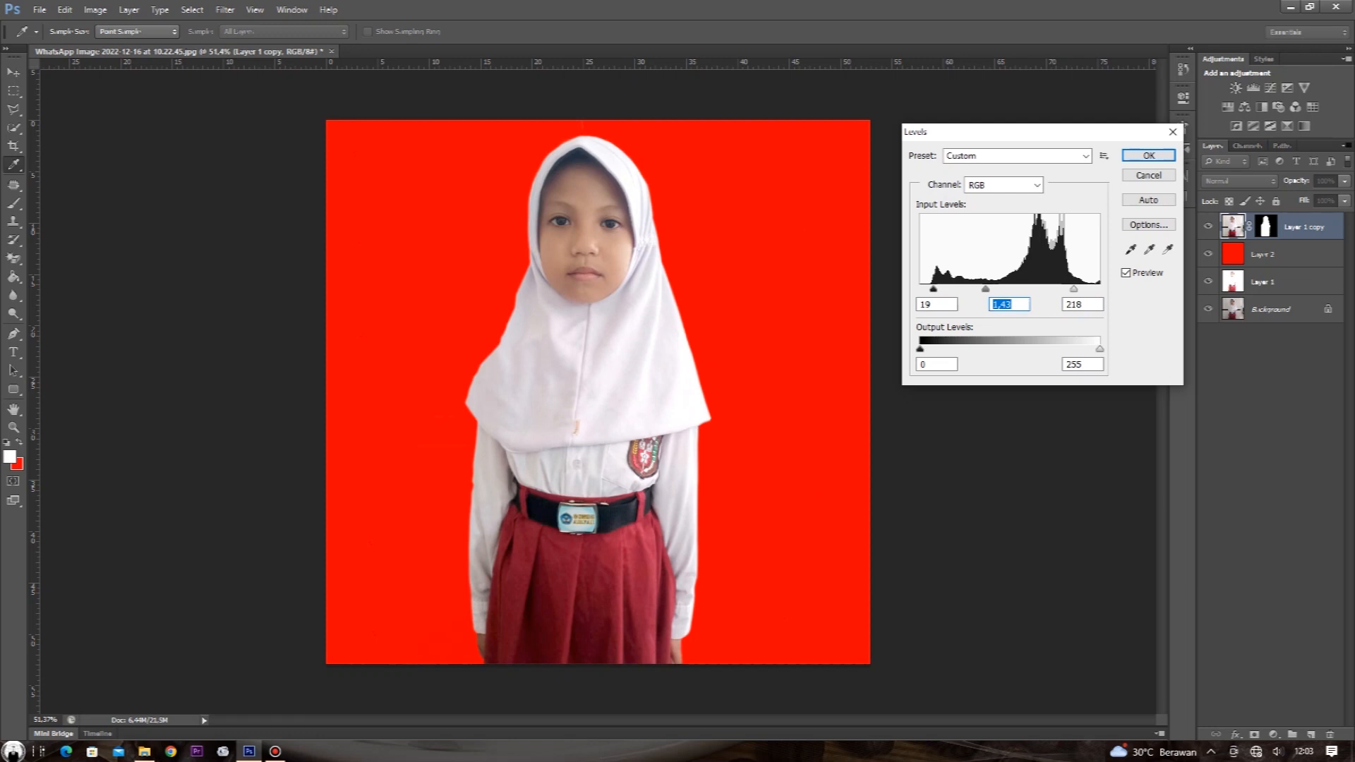
Set the black input level to 30, apply the Levels adjustment and deselect the layer.
key(shift+Tab)
text(30)
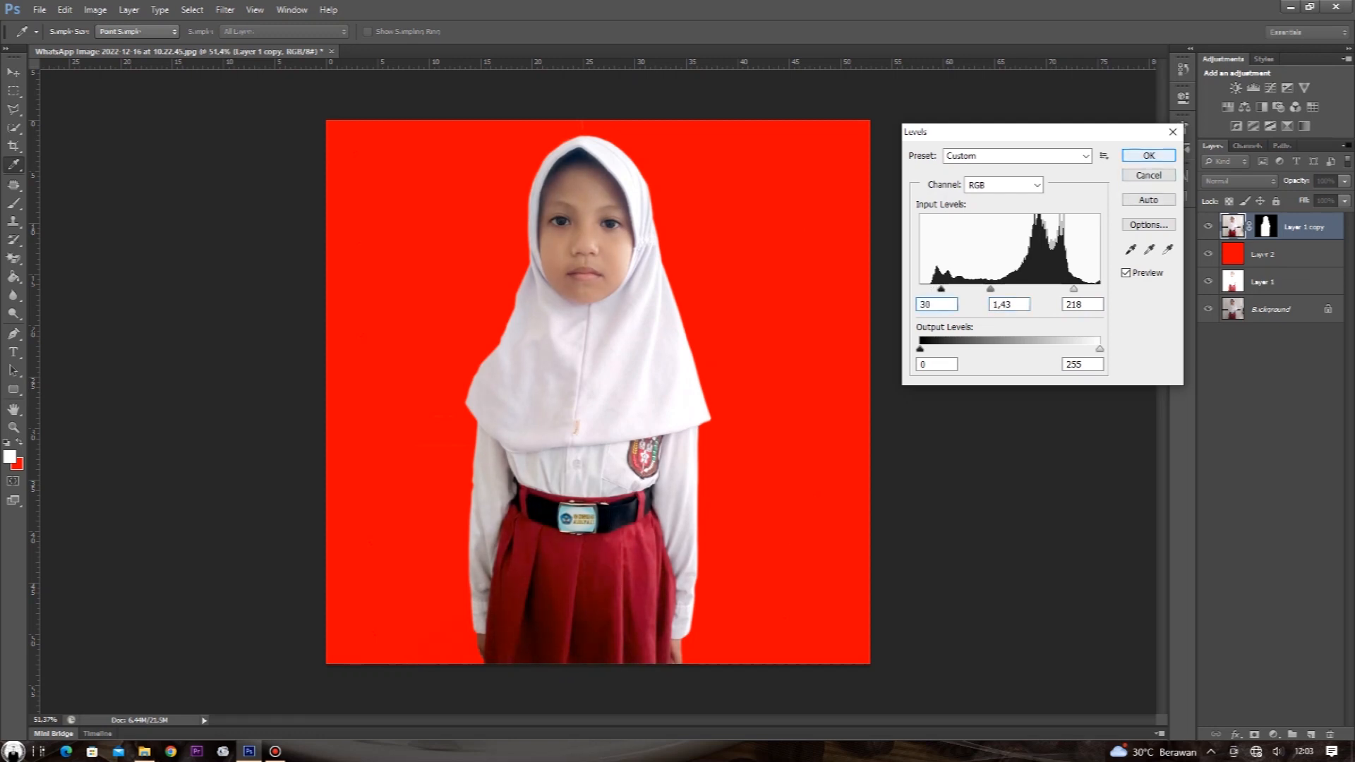
key(Return)
key(v)
key(Escape)
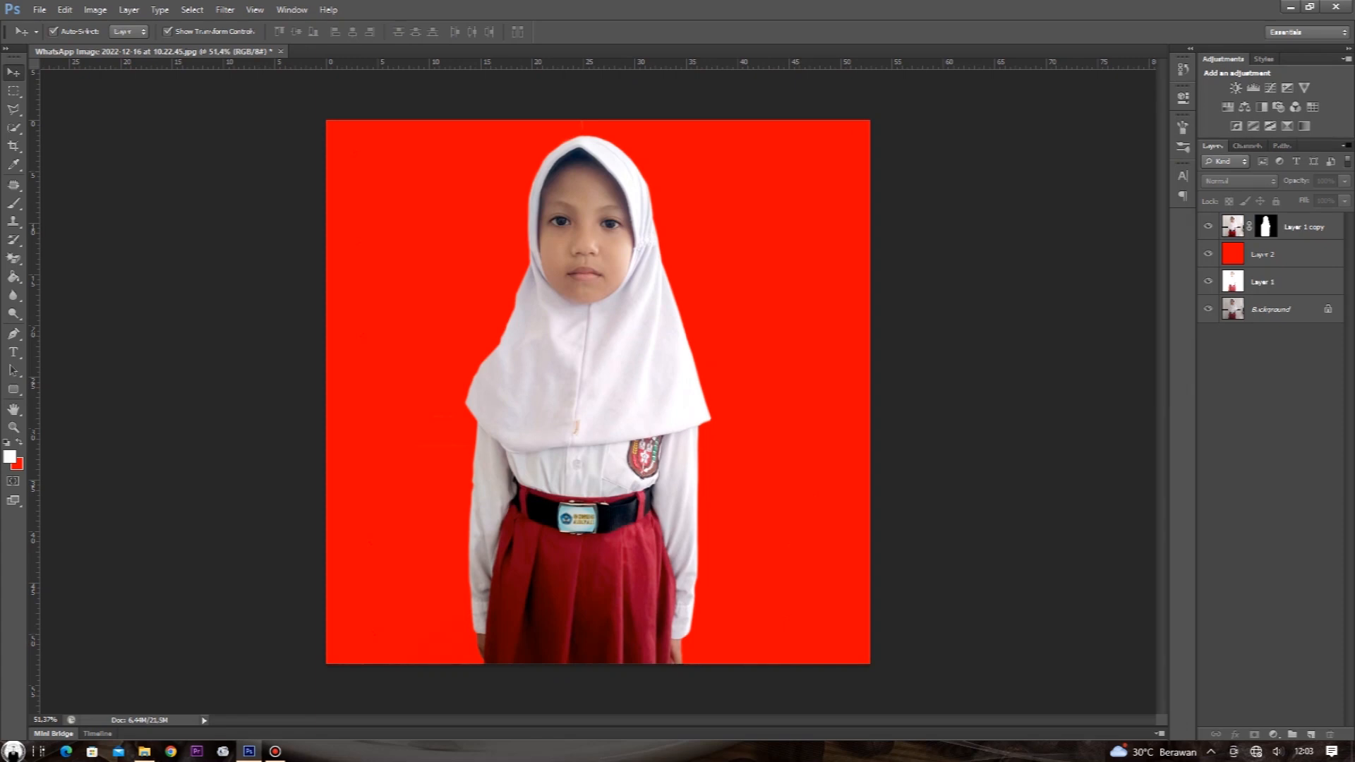
Group Layer 1 copy, Layer 2 and Layer 1, and toggle the group's visibility to compare with the original photo.
key(ctrl+0)
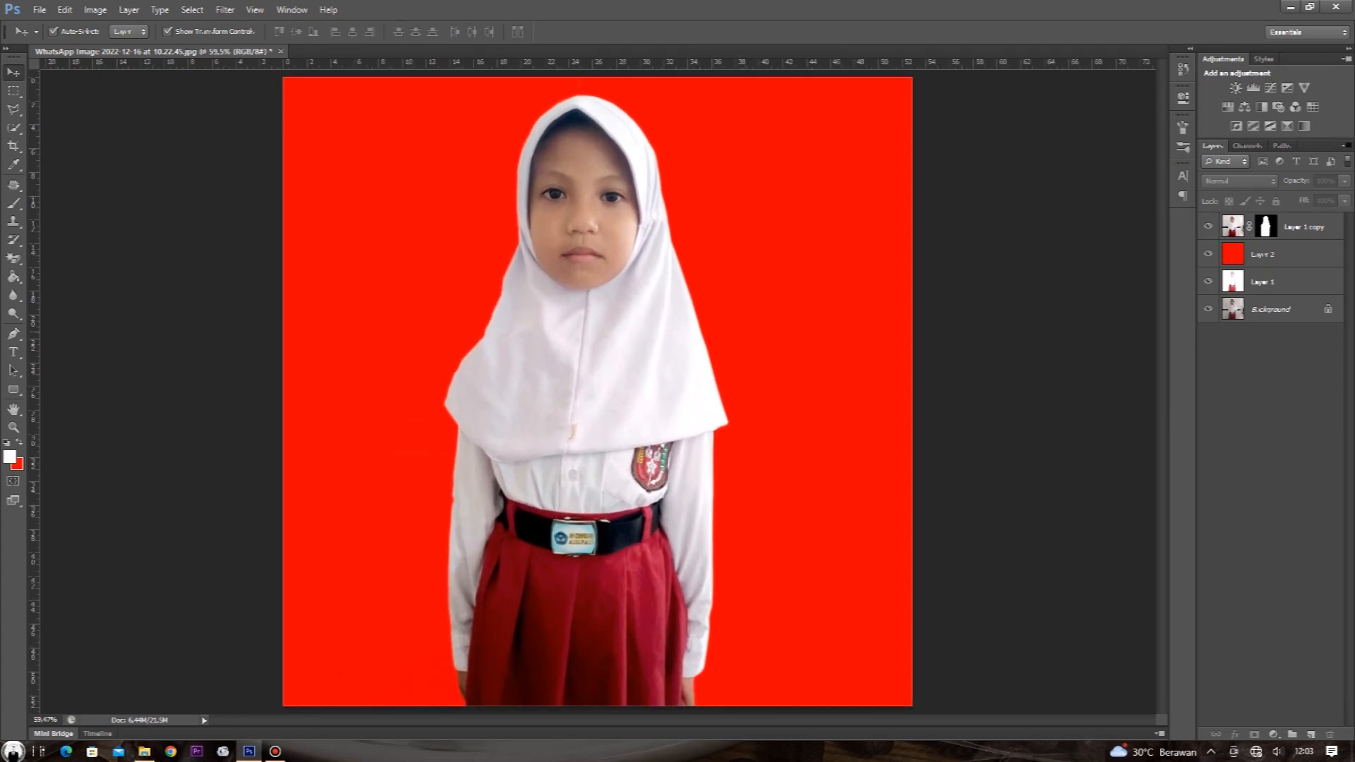
scroll(597, 392, down, 2)
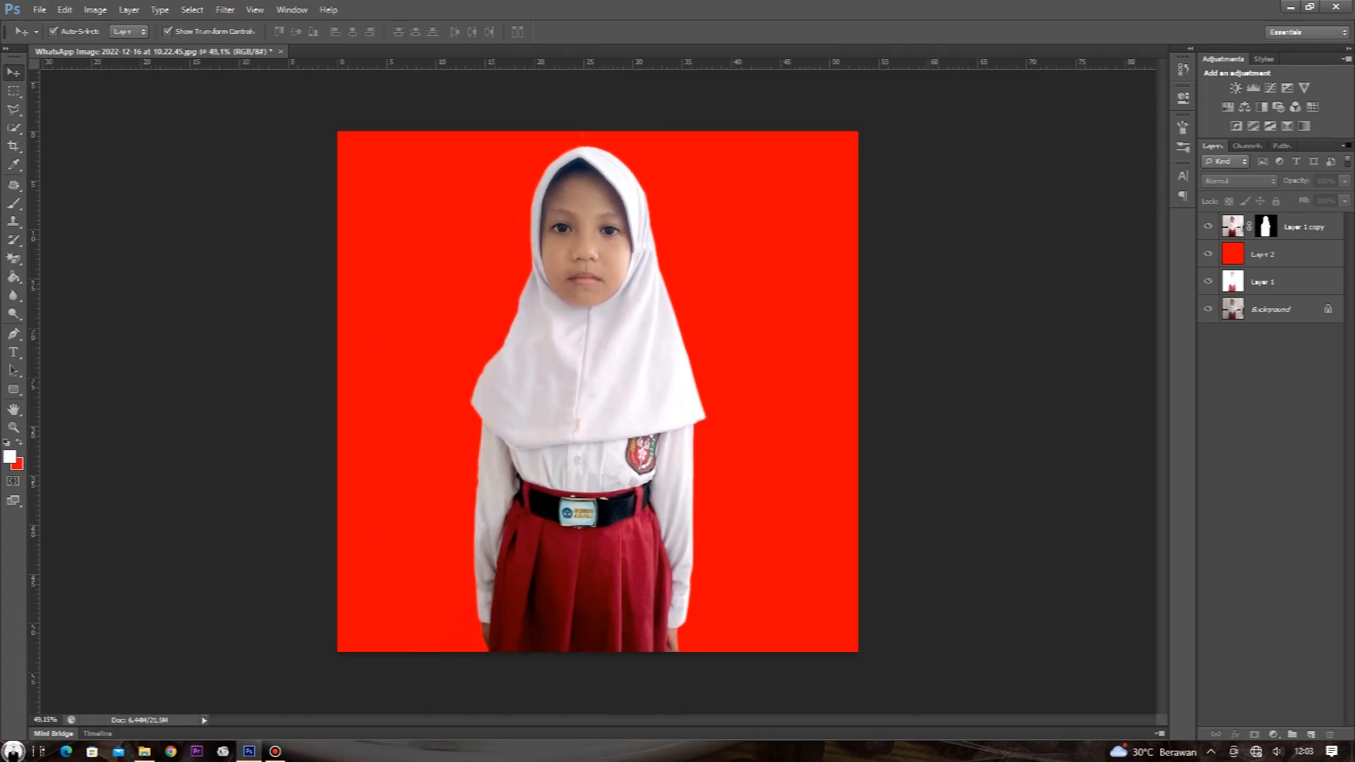
click(1281, 281)
click(1303, 226)
shift+click(1281, 281)
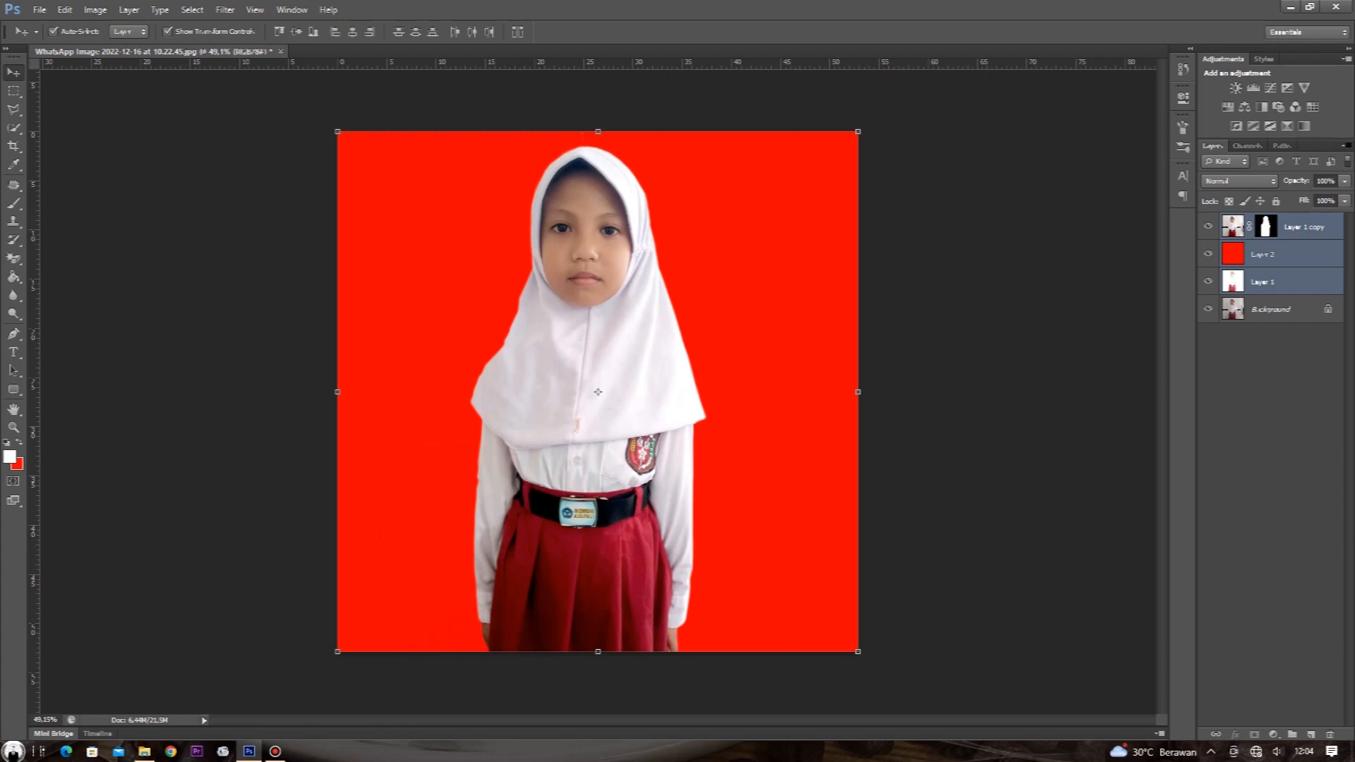
key(ctrl+g)
click(1281, 267)
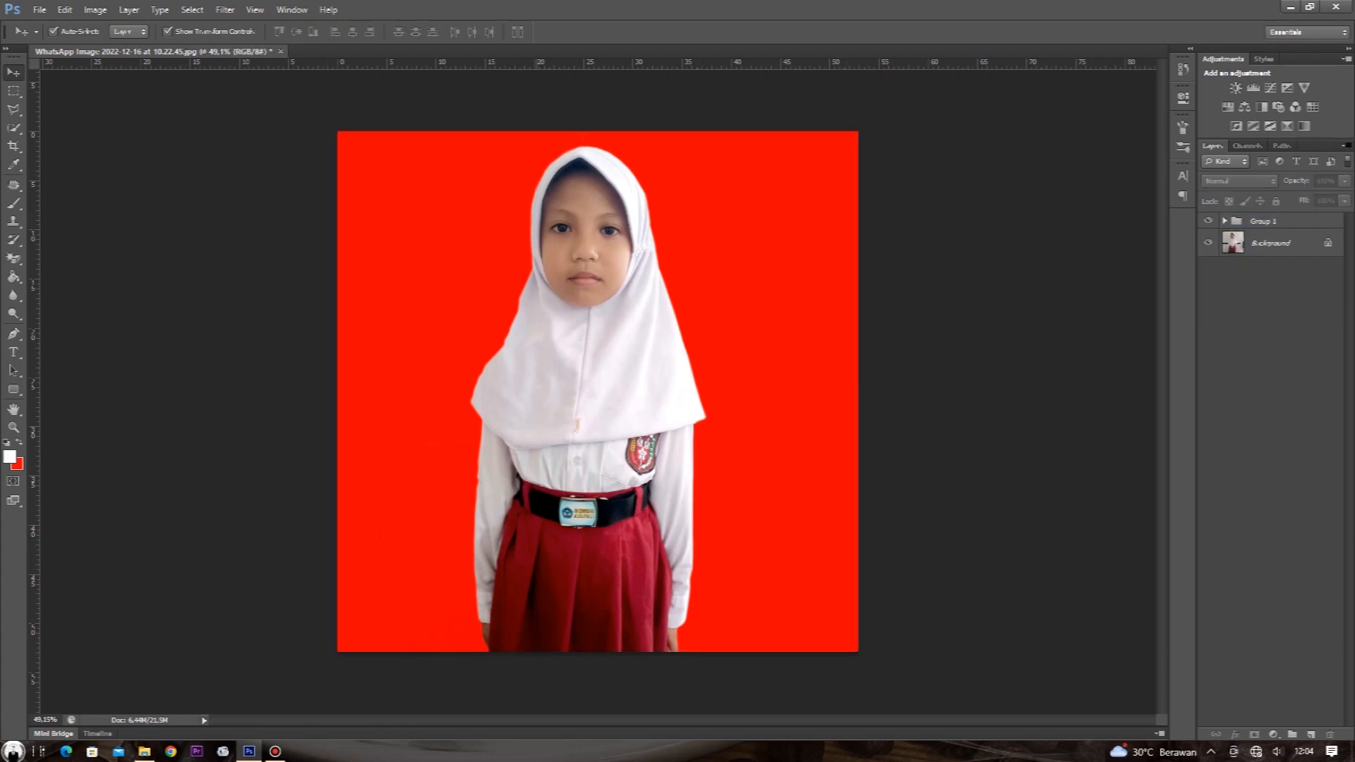
click(1208, 221)
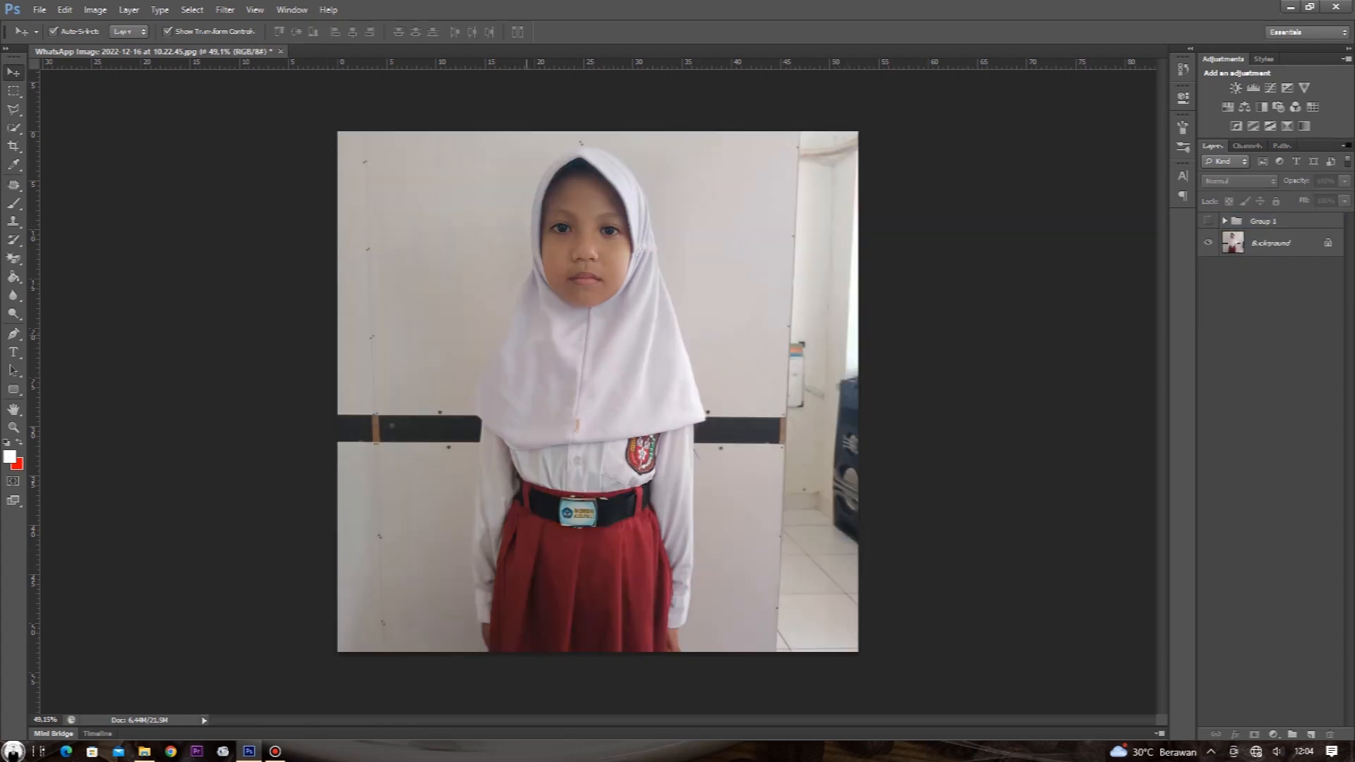
click(1209, 221)
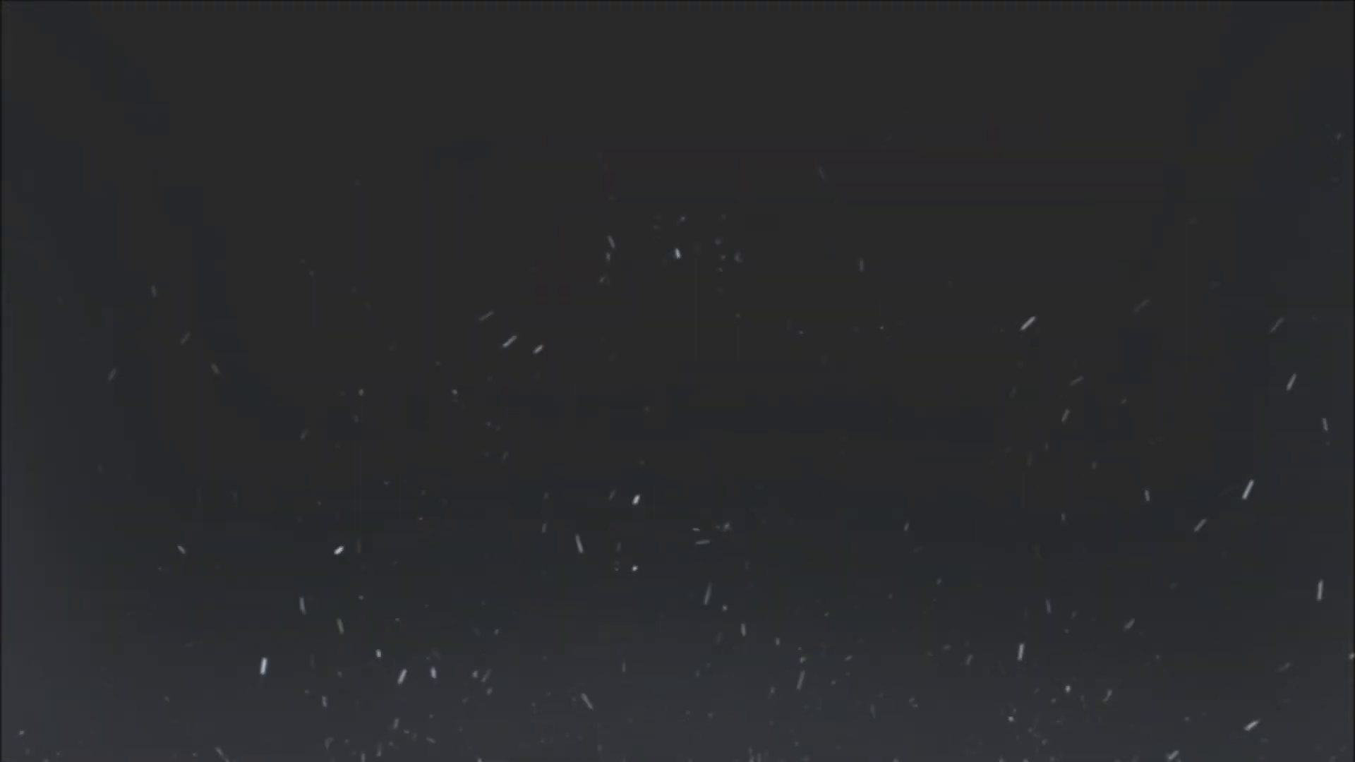